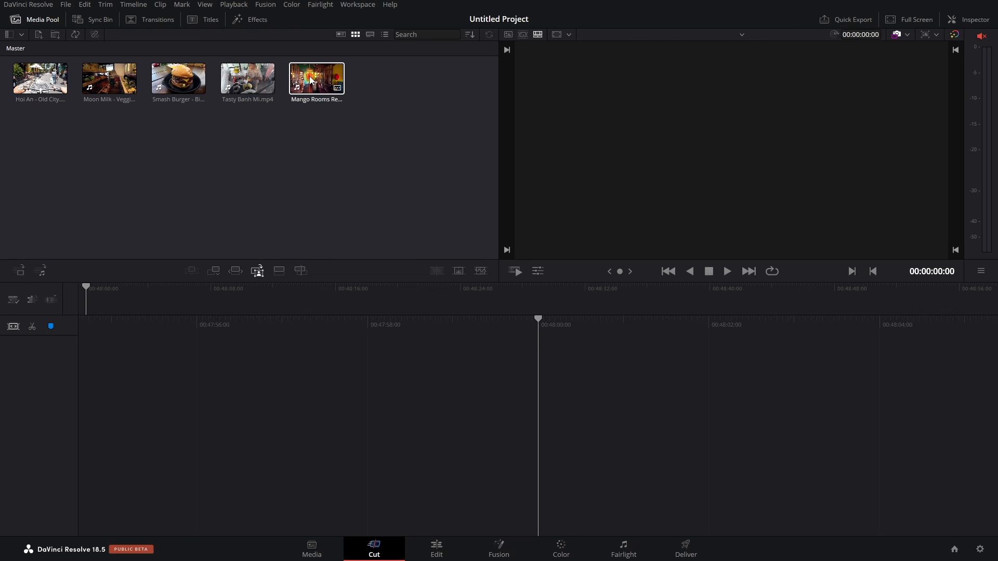
Place the Mango Rooms clip on a new timeline and park the playhead at 01:00:01:10.
drag(311, 79, 560, 374)
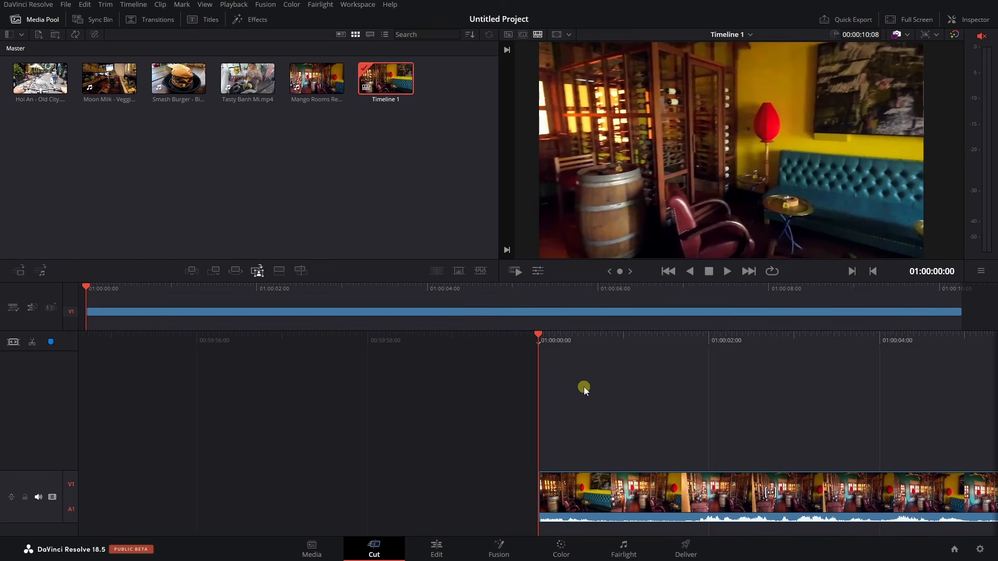
drag(797, 336, 685, 346)
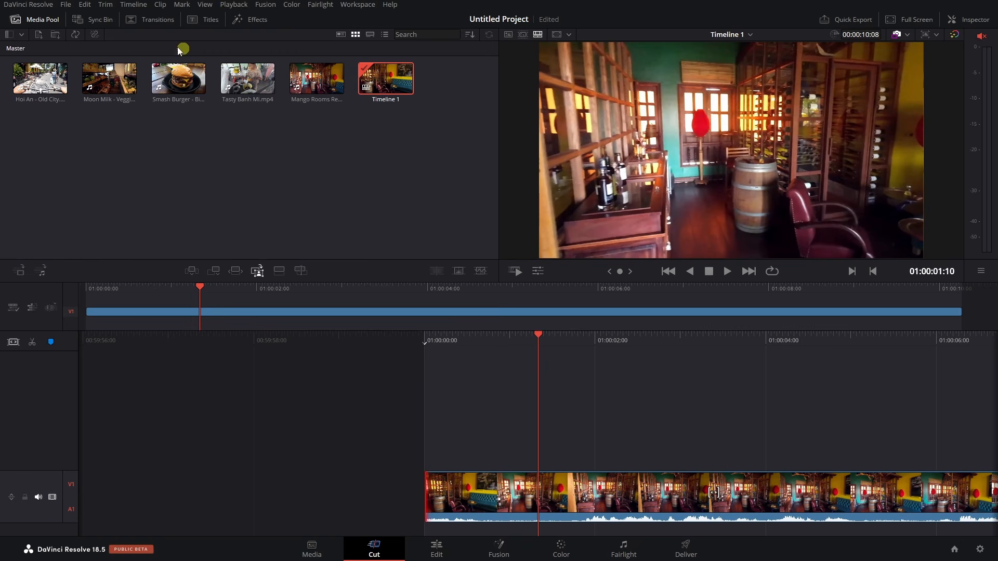
Add a basic Text title on a new track above the Mango Rooms clip, starting at the playhead.
click(204, 22)
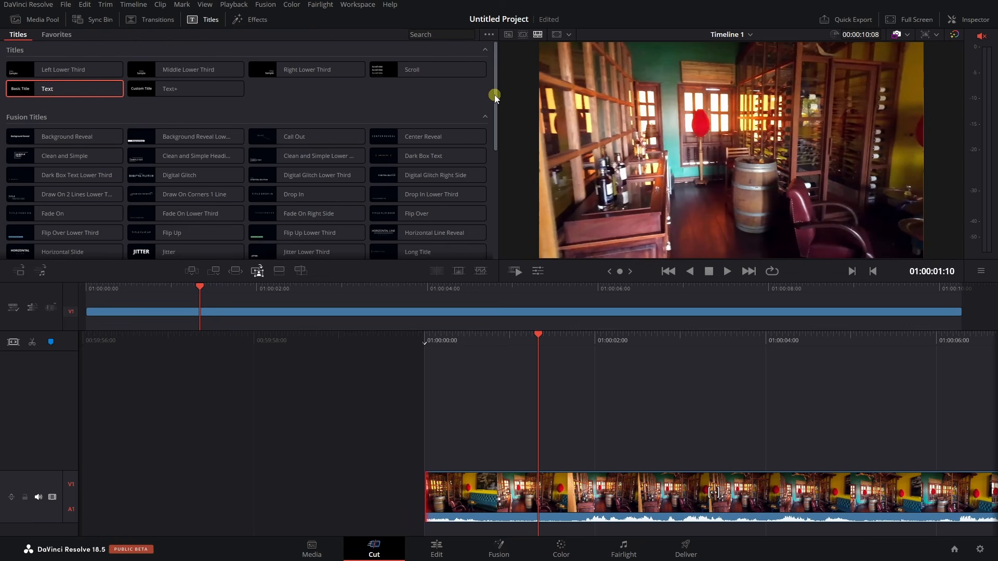
drag(495, 99, 495, 216)
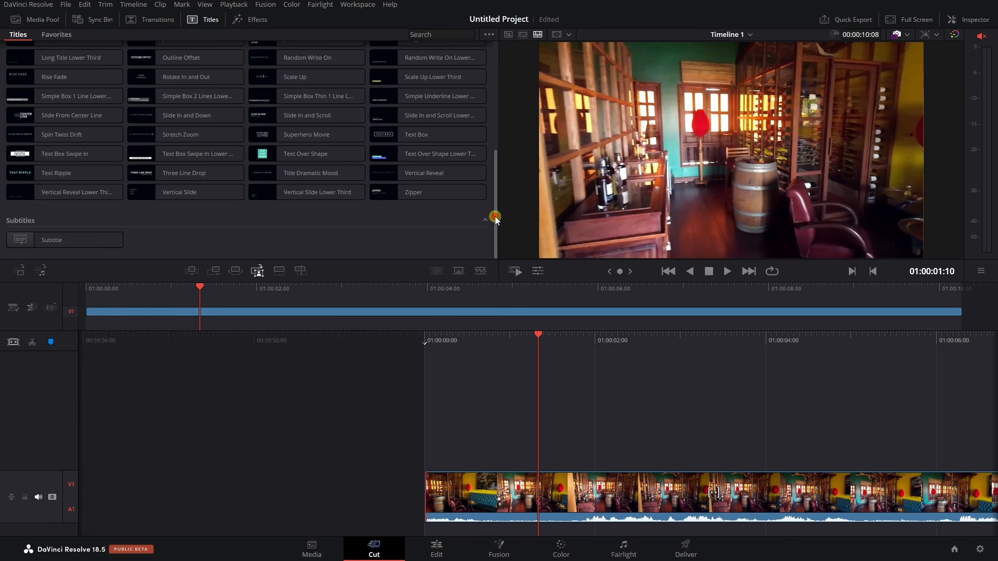
drag(495, 217, 488, 89)
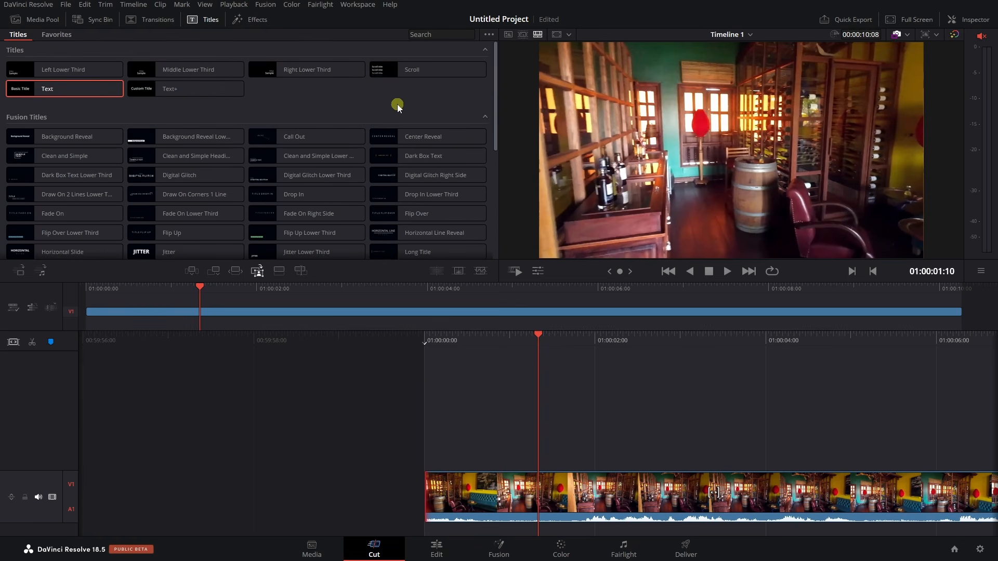
mouse_move(47, 91)
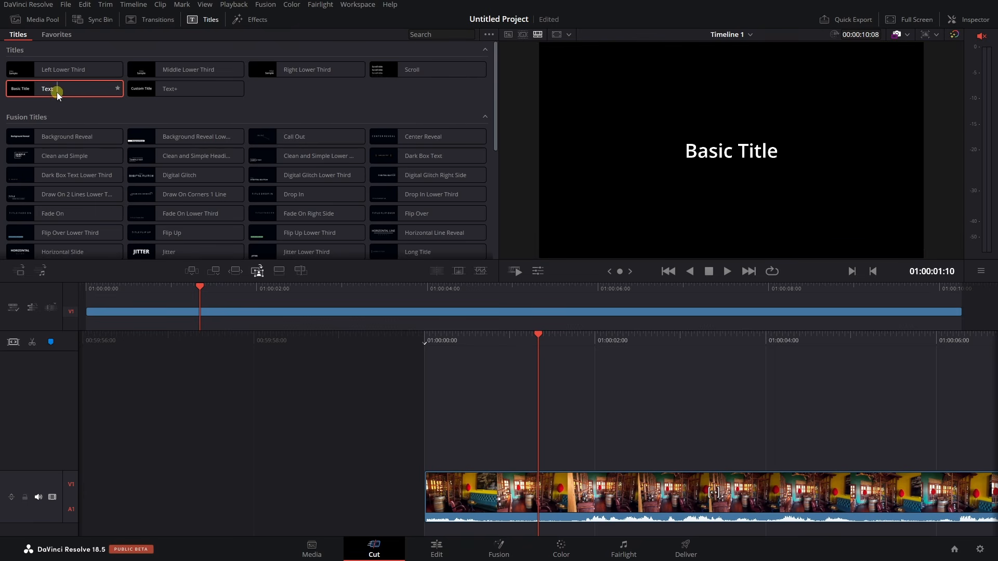
mouse_move(58, 89)
mouse_down()
mouse_move(467, 338)
mouse_move(546, 419)
mouse_up()
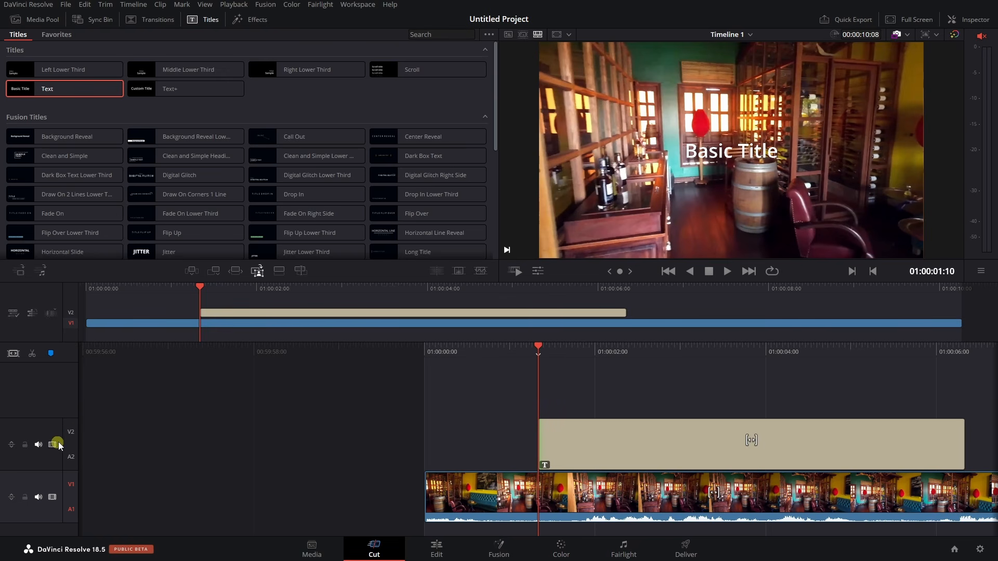
Replace the wording of the title over the Mango Rooms clip with "New Title." and review its remaining title settings.
click(627, 435)
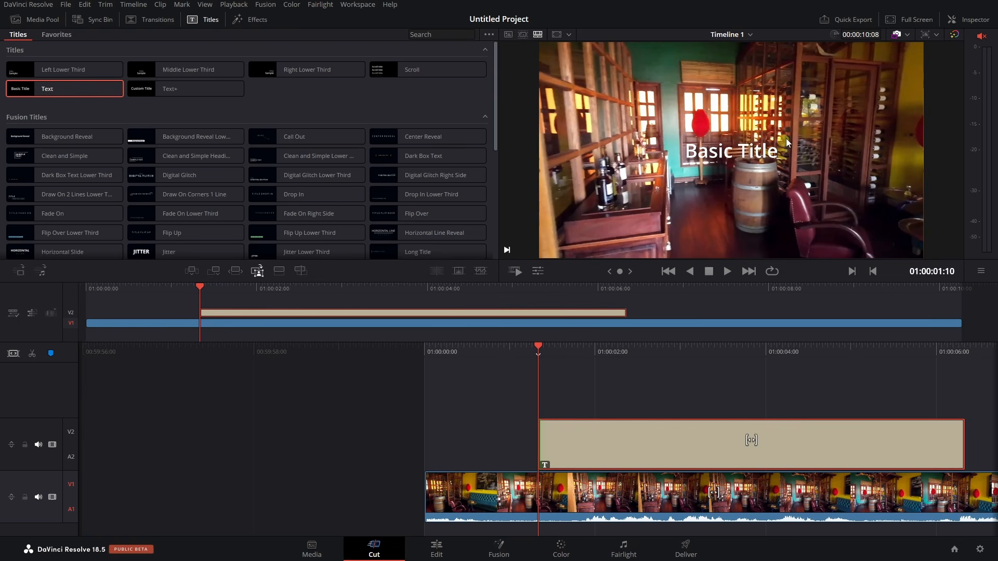
click(974, 20)
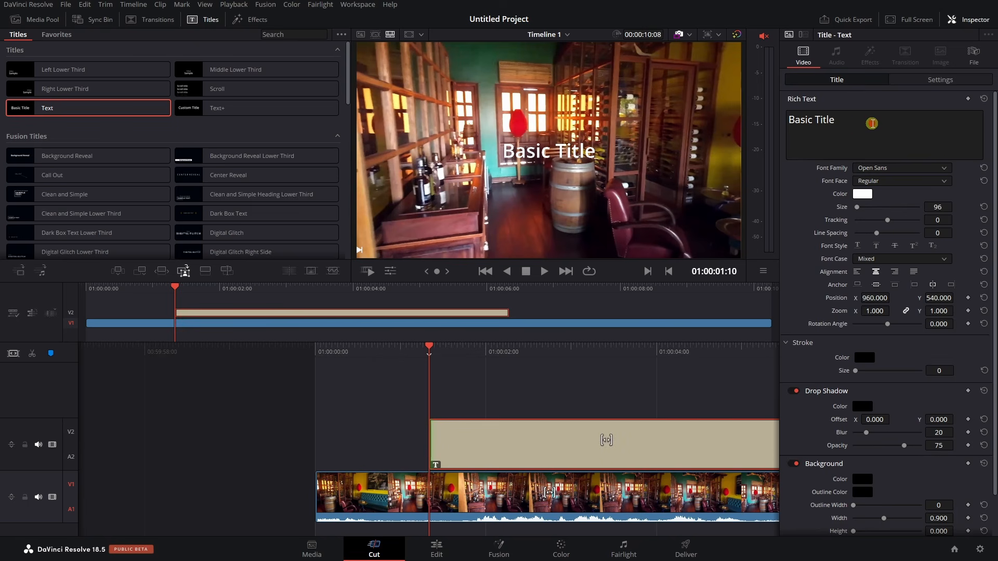
drag(870, 123, 743, 121)
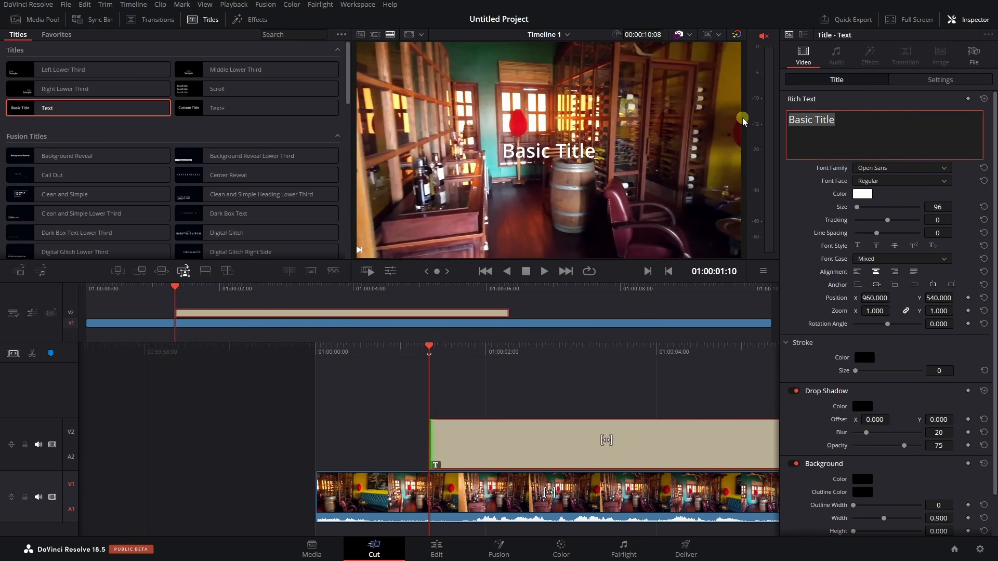
text(New Ti)
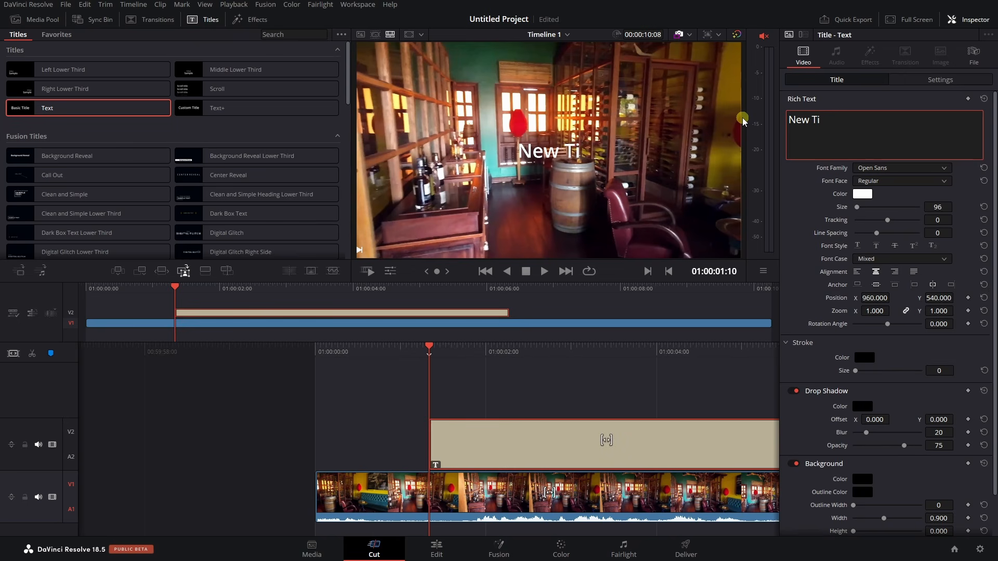
text(tle)
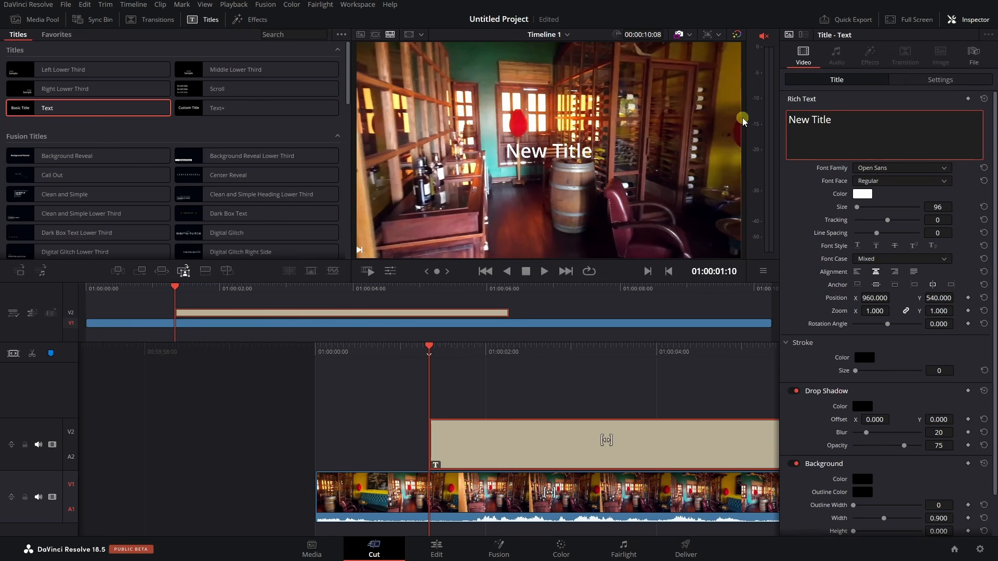
text(.)
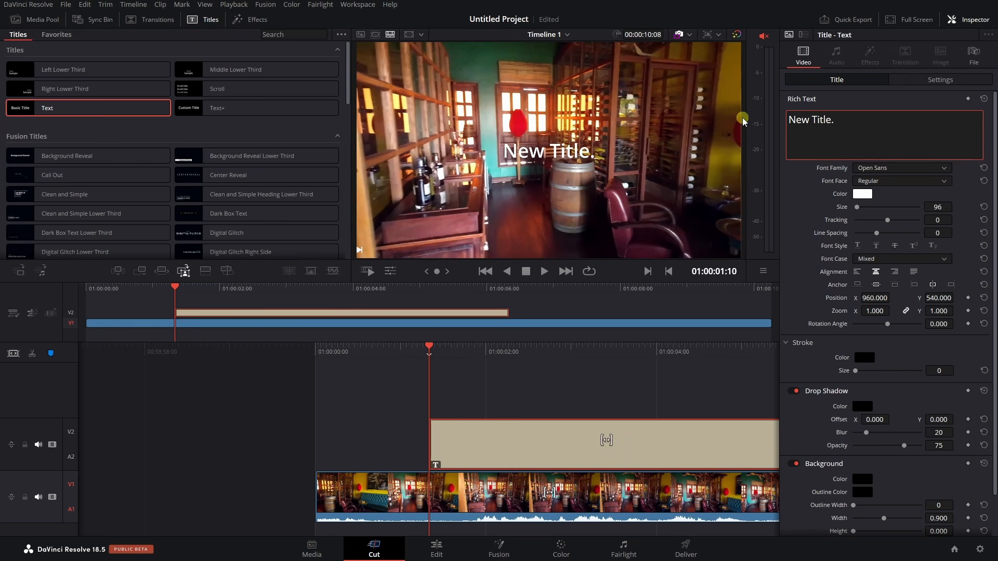
click(806, 200)
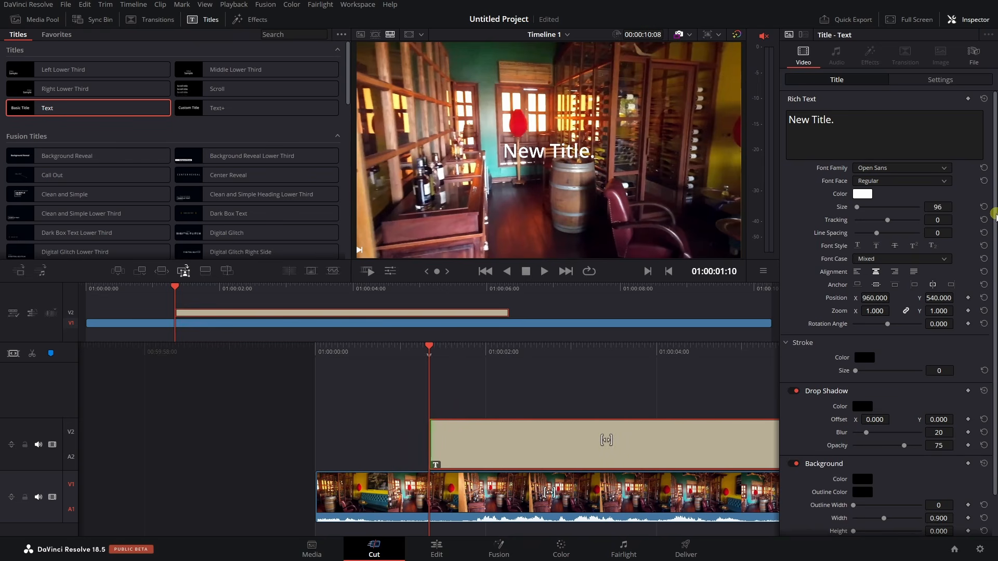
drag(994, 211, 994, 295)
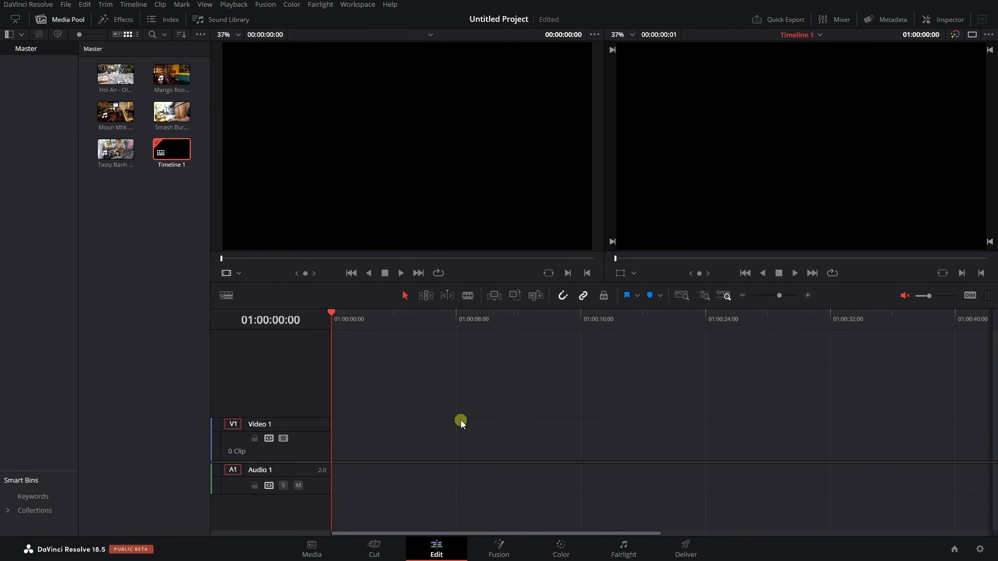
Place the Hoi An - Old City clip at the start of the empty Edit page timeline and park the playhead at 01:00:01:24.
click(116, 74)
drag(115, 74, 338, 440)
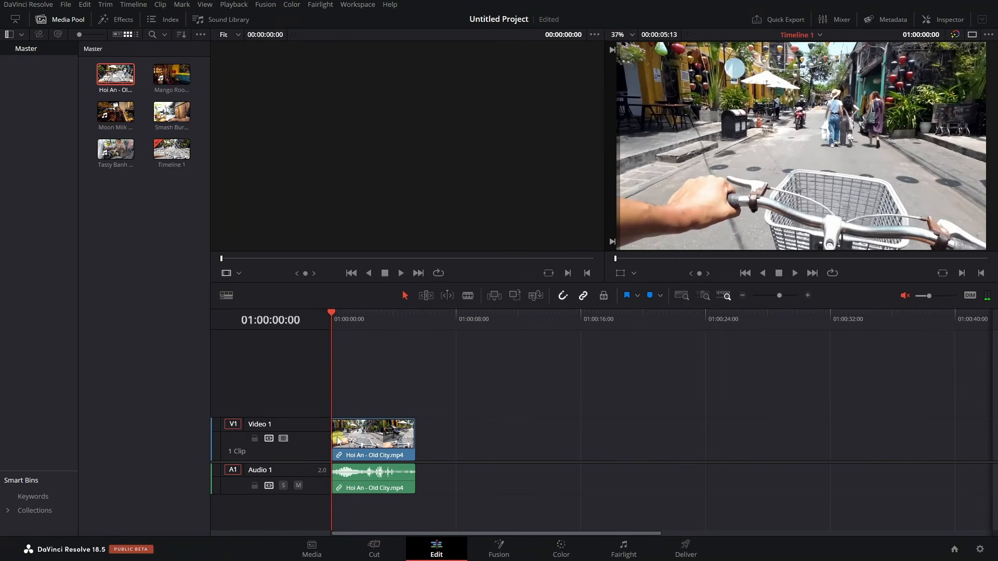
click(682, 296)
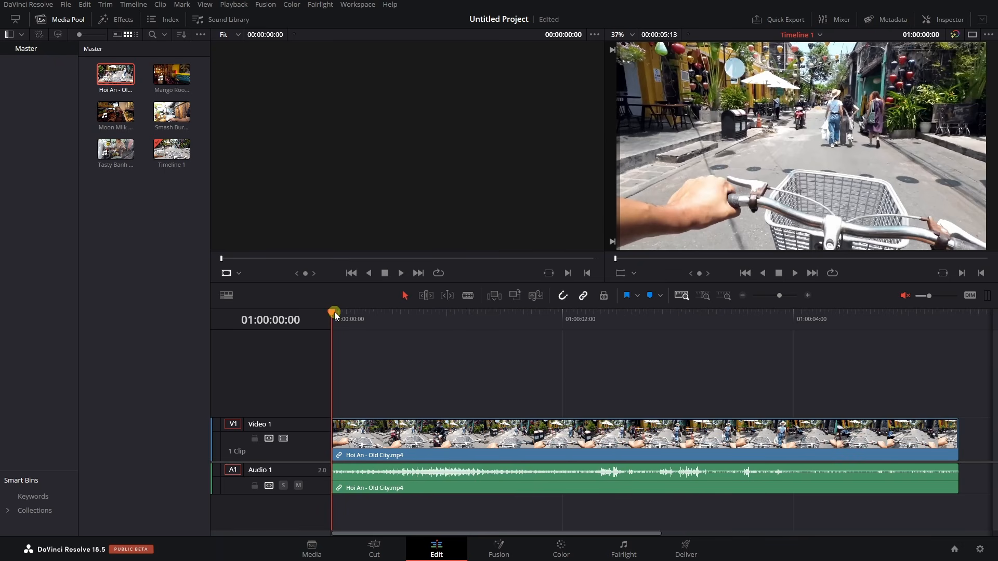
drag(332, 311, 539, 319)
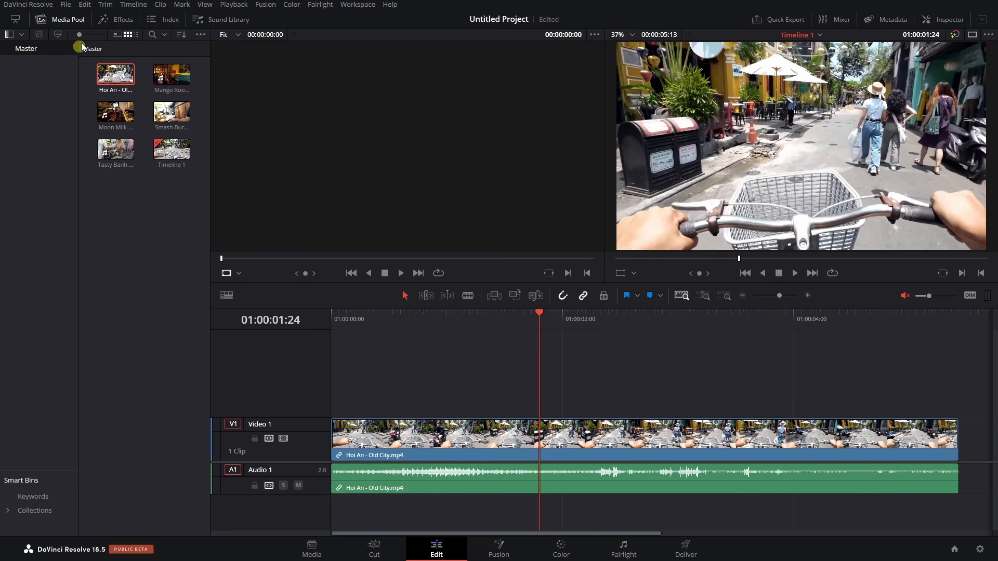
Add a basic Text title on a new video track above the Hoi An clip, starting shortly after the clip begins.
click(121, 21)
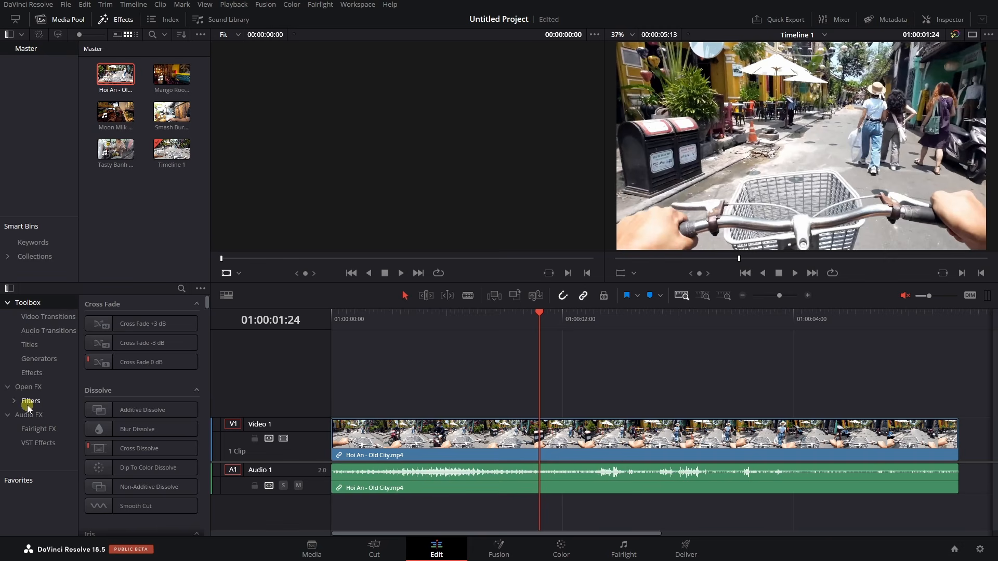
click(9, 306)
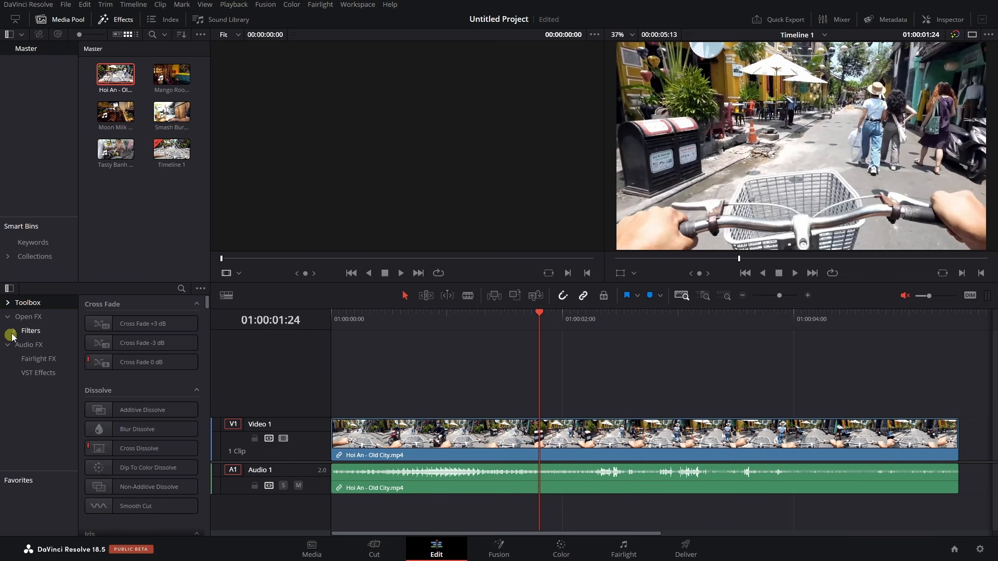
click(9, 306)
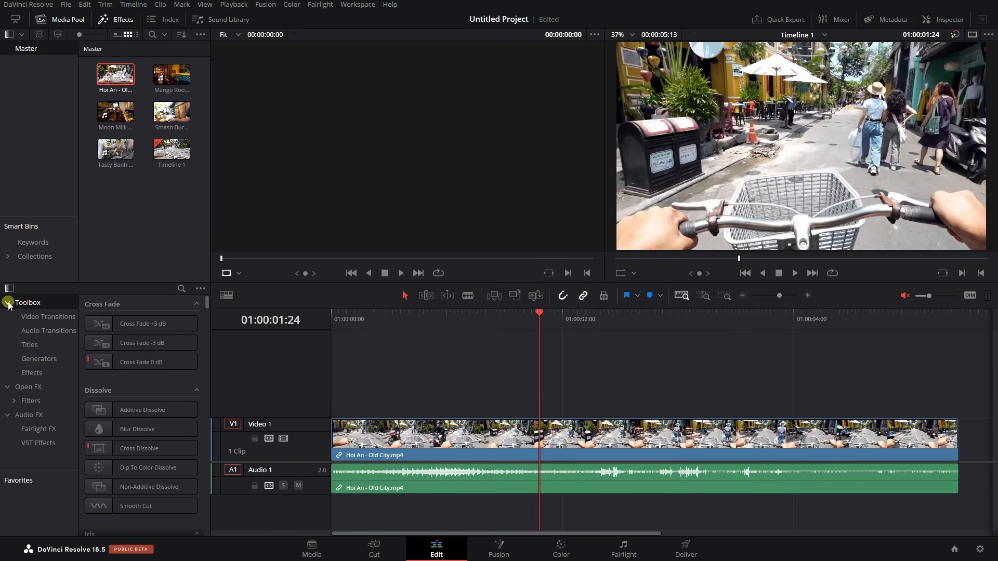
click(34, 348)
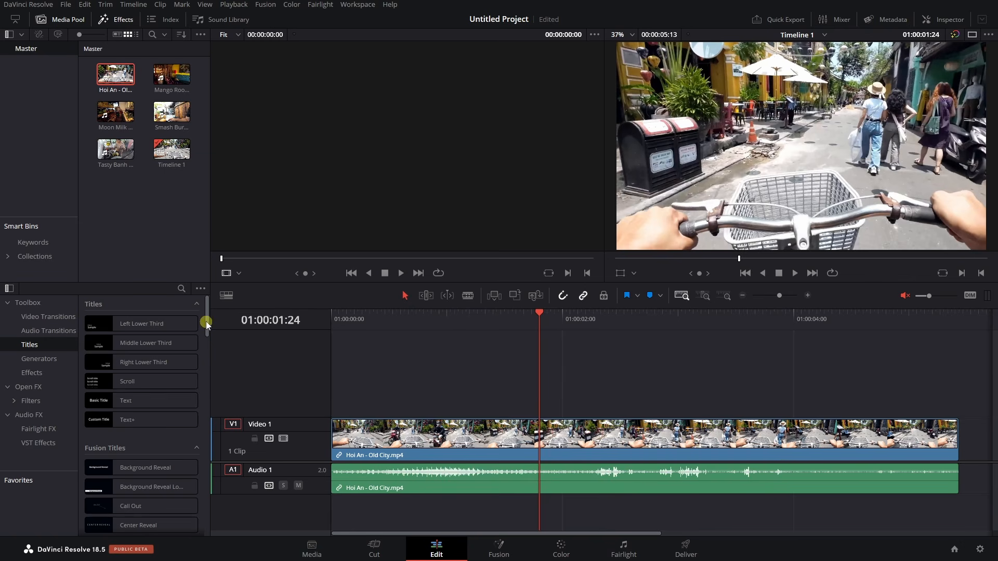
drag(207, 322, 210, 527)
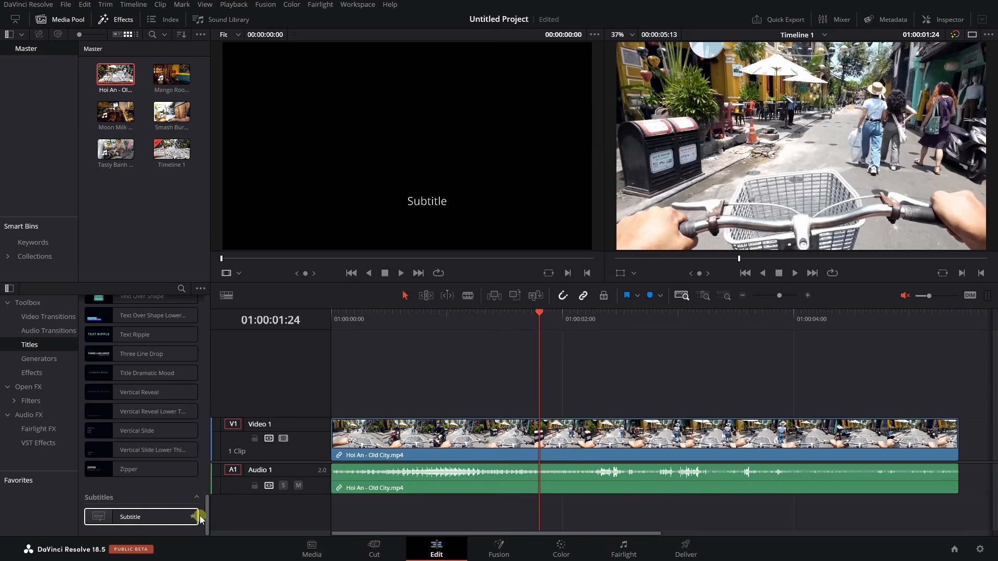
drag(207, 518, 205, 318)
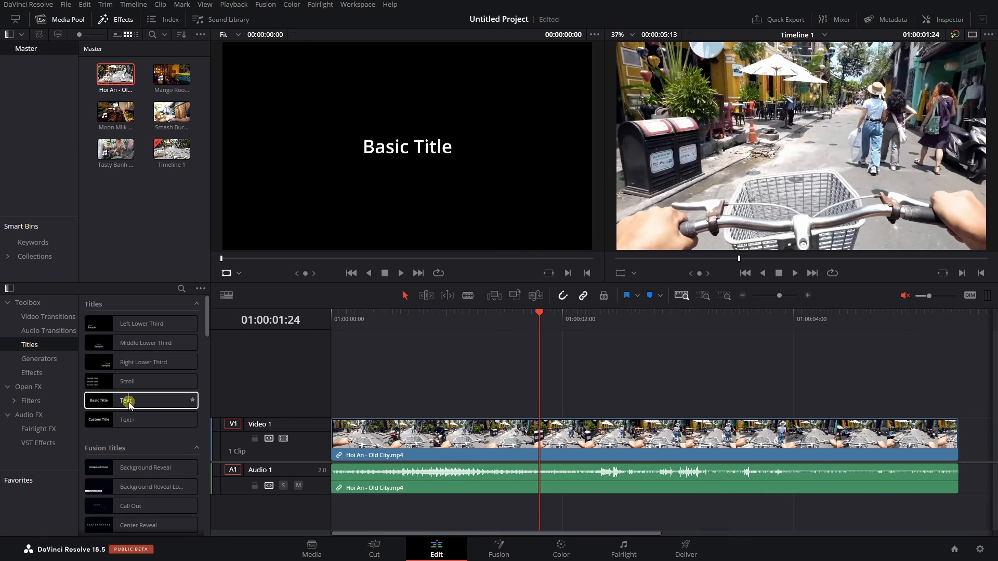
drag(129, 404, 382, 412)
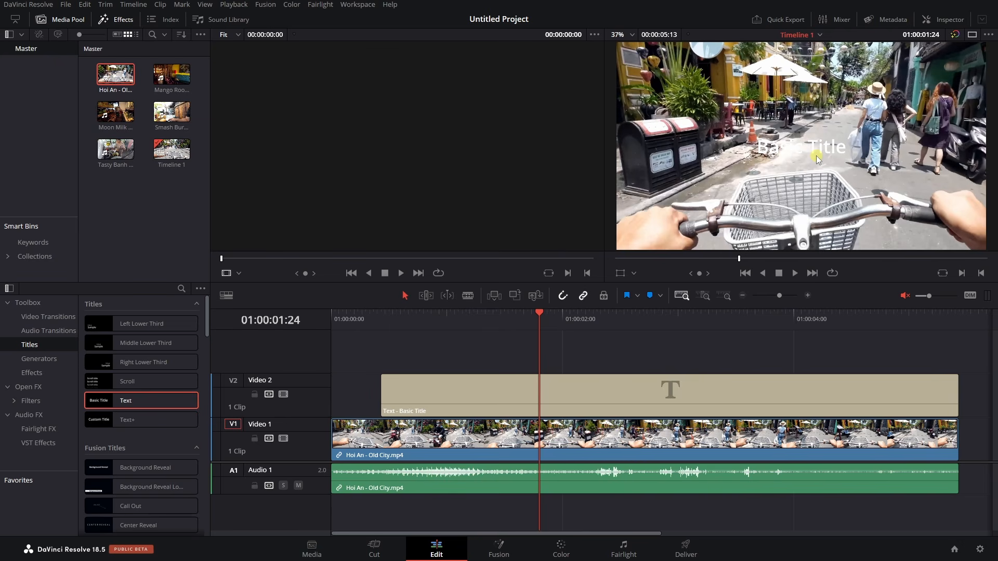
Change the title text to "Hoi An, Vietnam" and set its font size to 201.
click(946, 21)
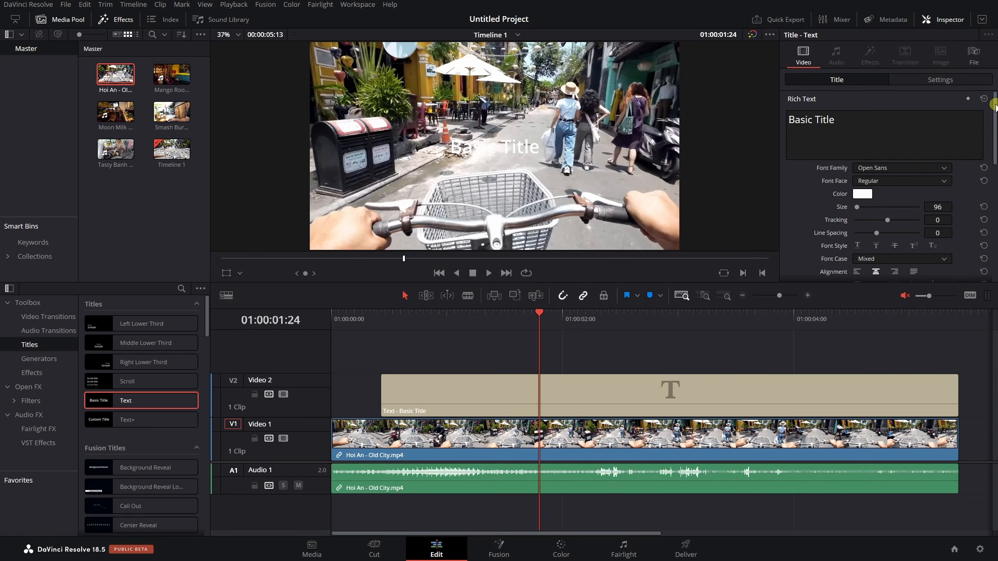
click(877, 121)
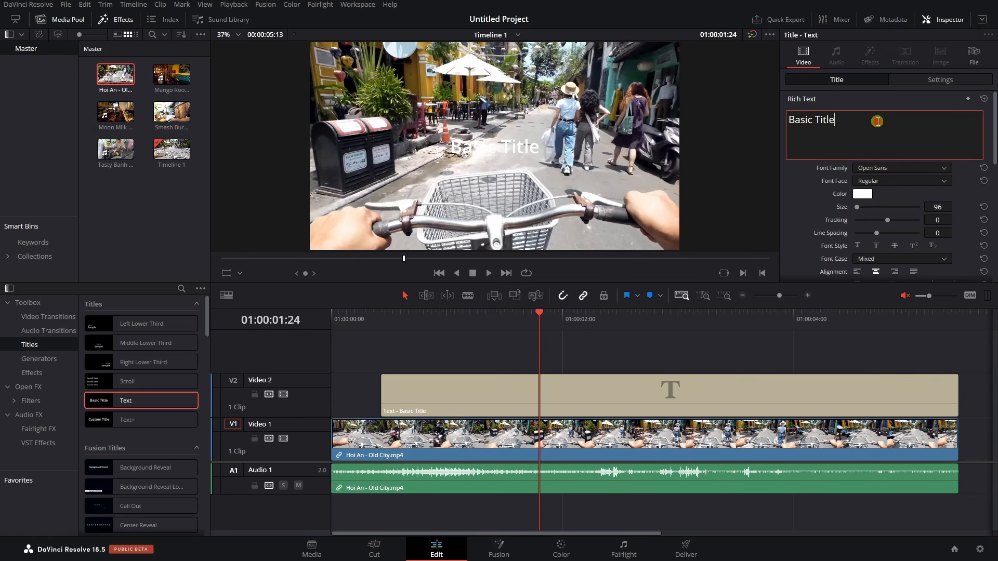
key(ctrl+a)
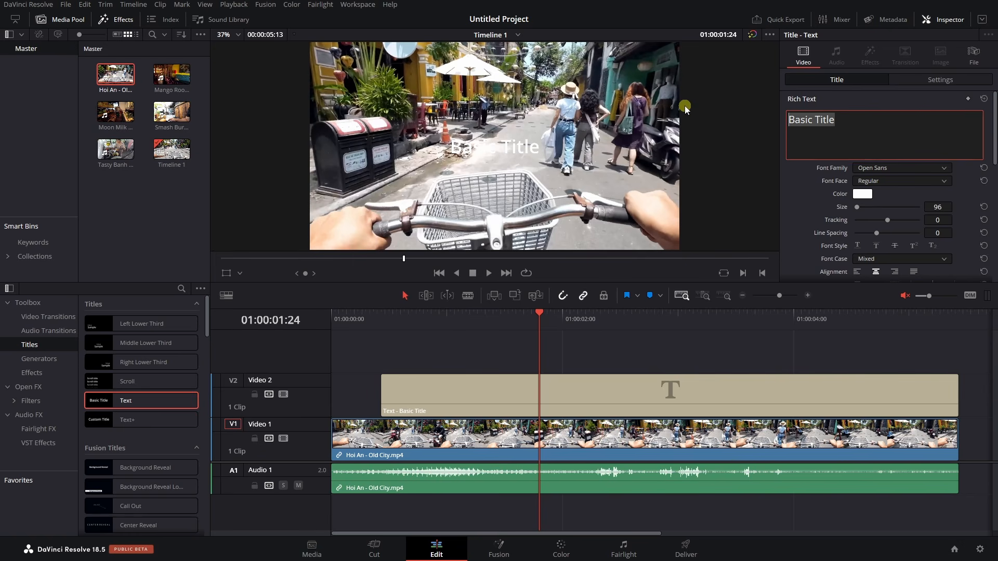
text(Hoi An,)
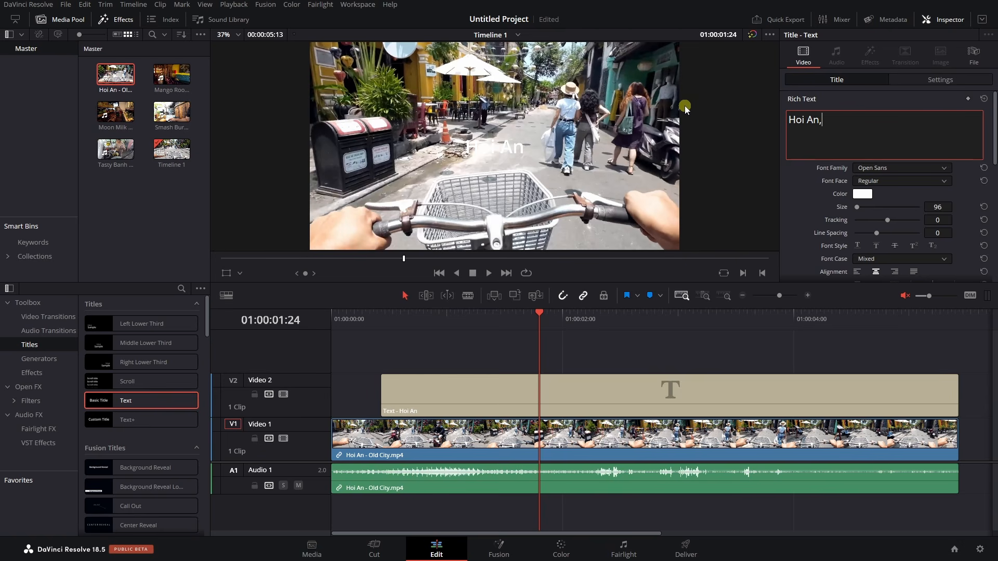
text( Vietnam)
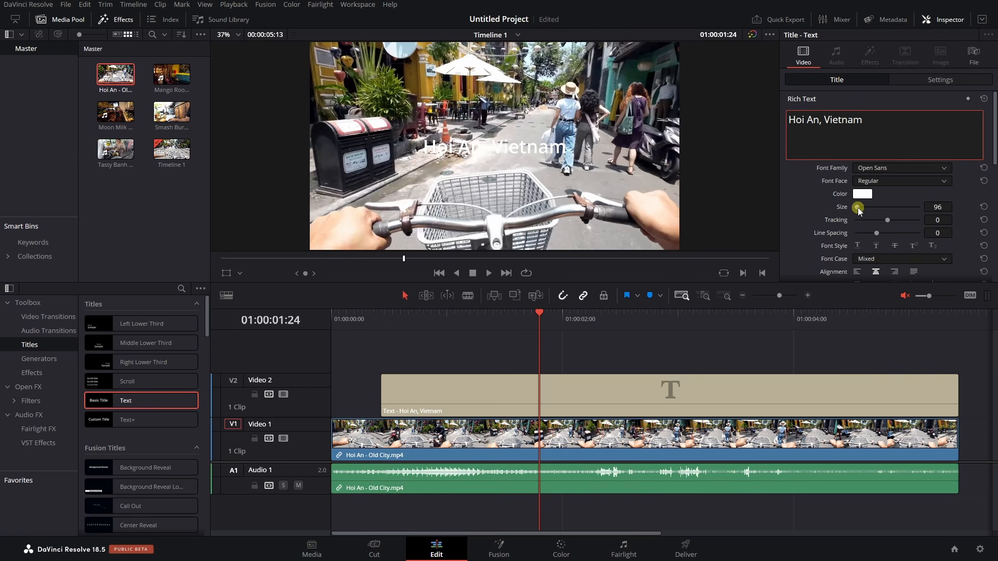
drag(858, 208, 859, 210)
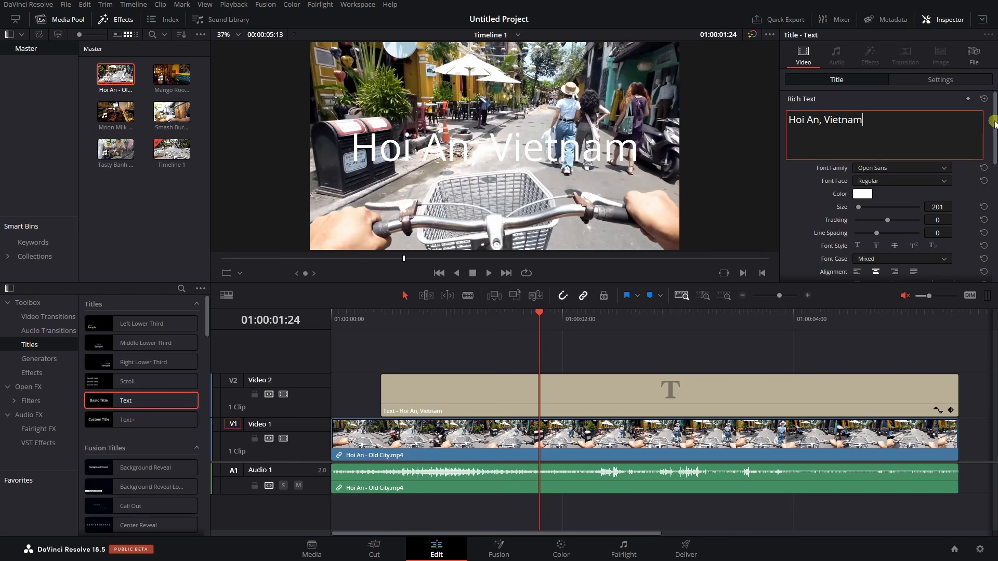
Set the title's drop shadow to offset X 22, offset Y -14, opacity 100 and blur 9.
mouse_move(994, 121)
mouse_down()
mouse_move(994, 230)
mouse_move(994, 219)
mouse_up()
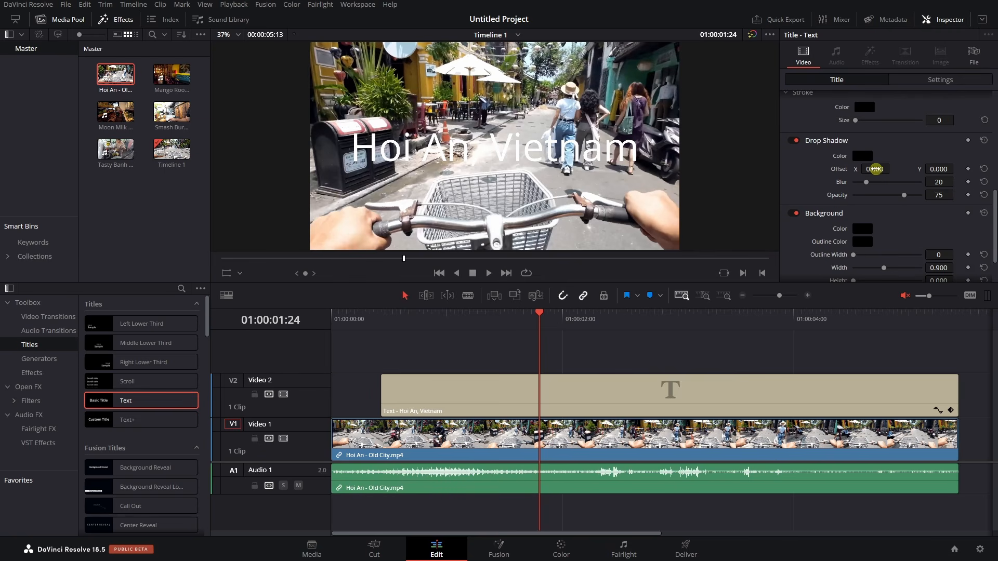
double_click(876, 169)
text(6)
key(Return)
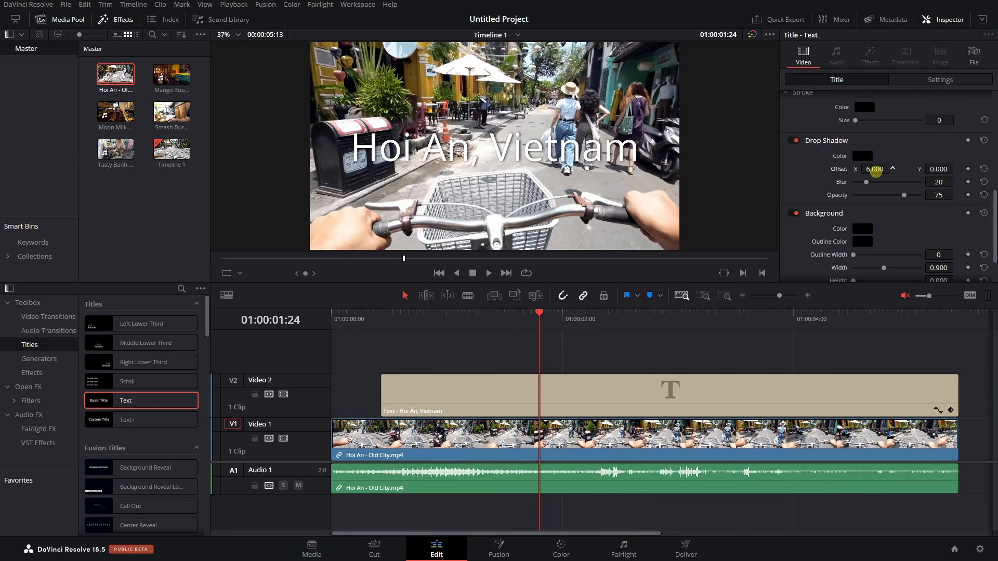
drag(876, 169, 950, 201)
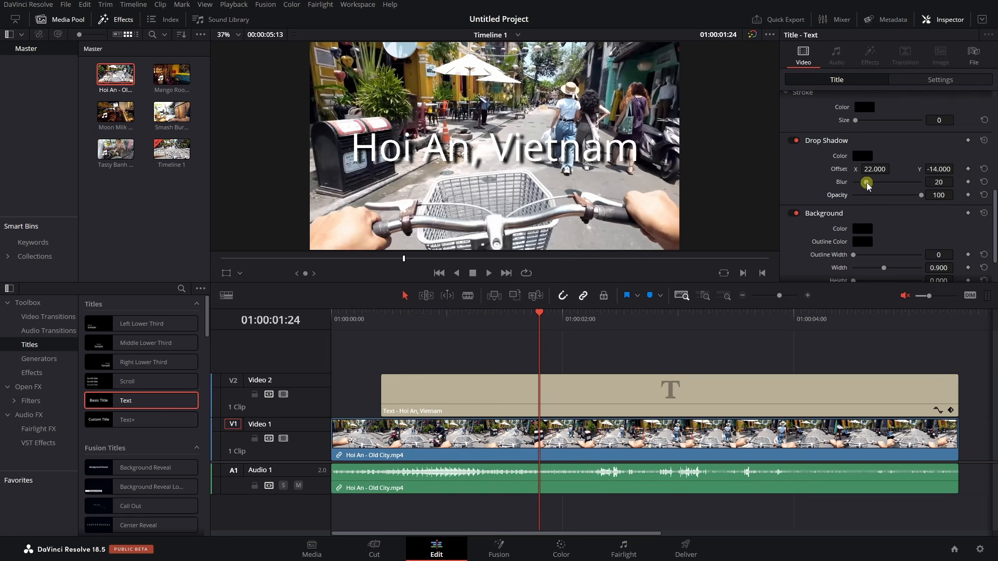
drag(866, 182, 813, 185)
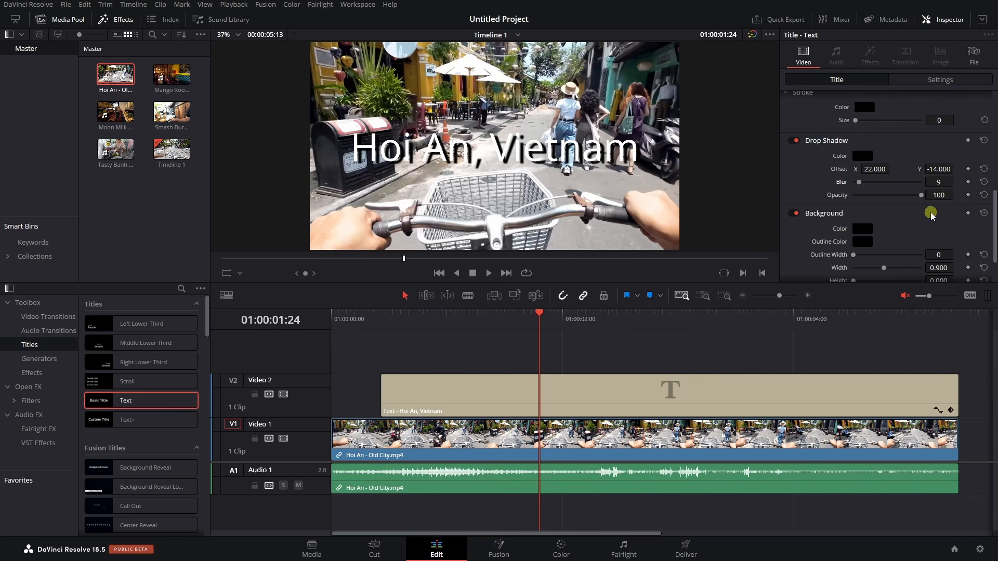
Park the playhead at 01:00:03:26 over the Moon Milk - Veggies clip and open the clip on the Fusion page.
drag(995, 229, 995, 104)
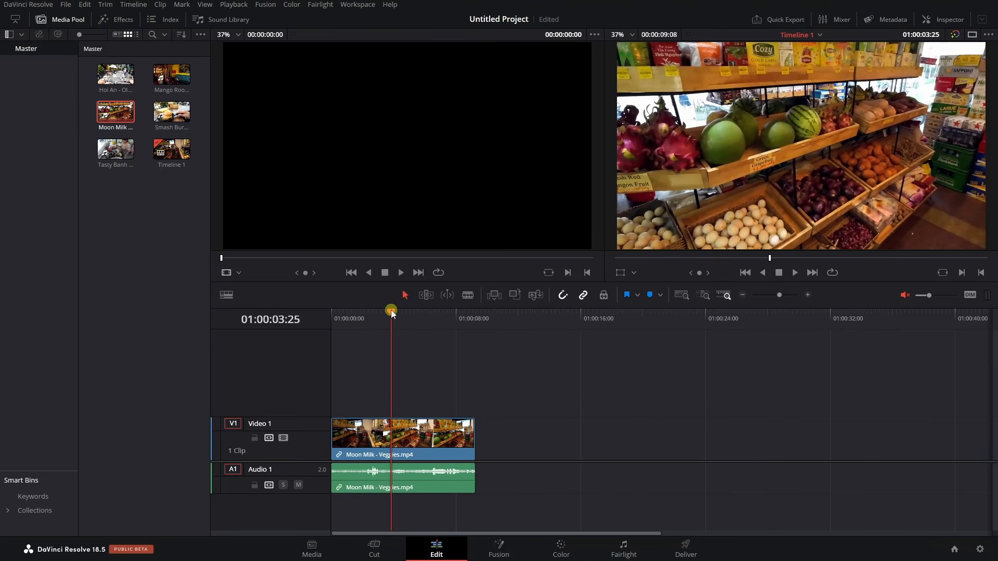
mouse_move(392, 310)
mouse_down()
mouse_move(403, 314)
mouse_move(392, 312)
mouse_up()
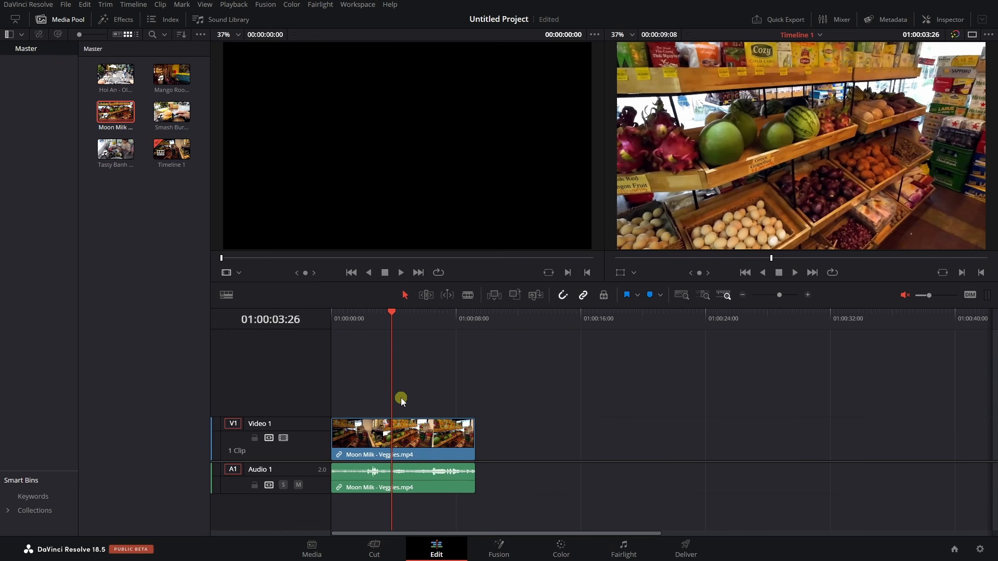
click(500, 552)
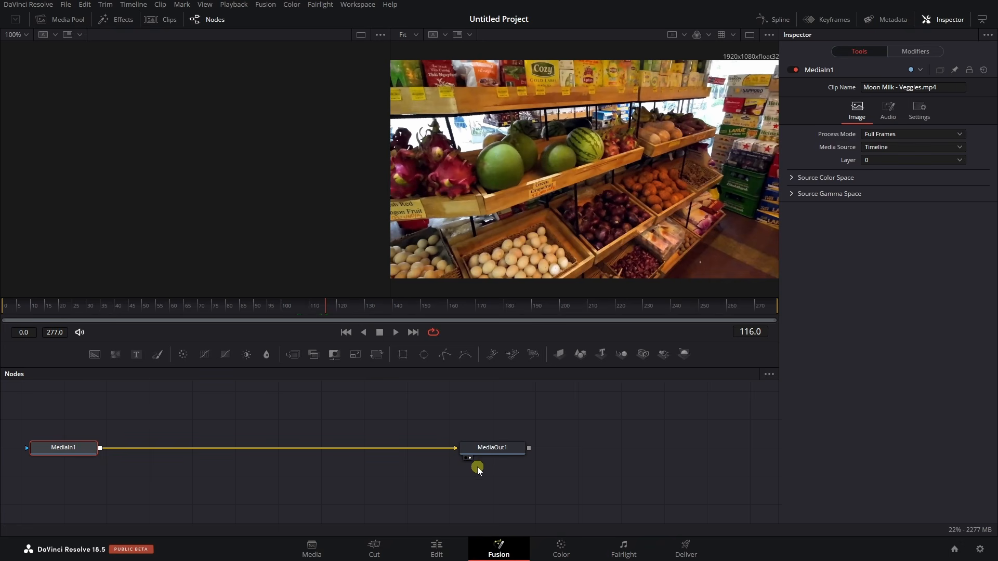
Toggle the MediaOut1 node's display in the first and second viewers, leaving it shown only in the second viewer.
click(497, 449)
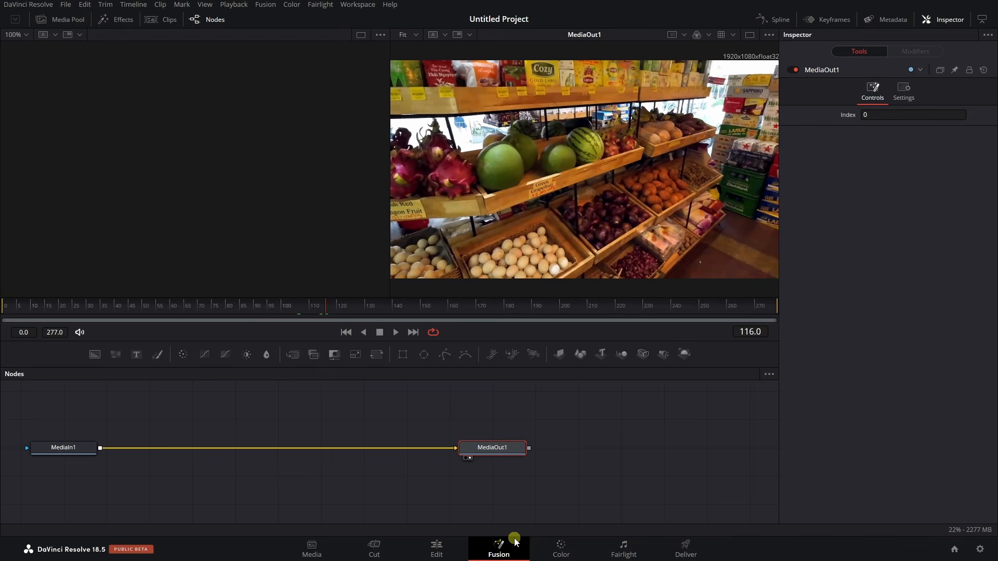
key(1)
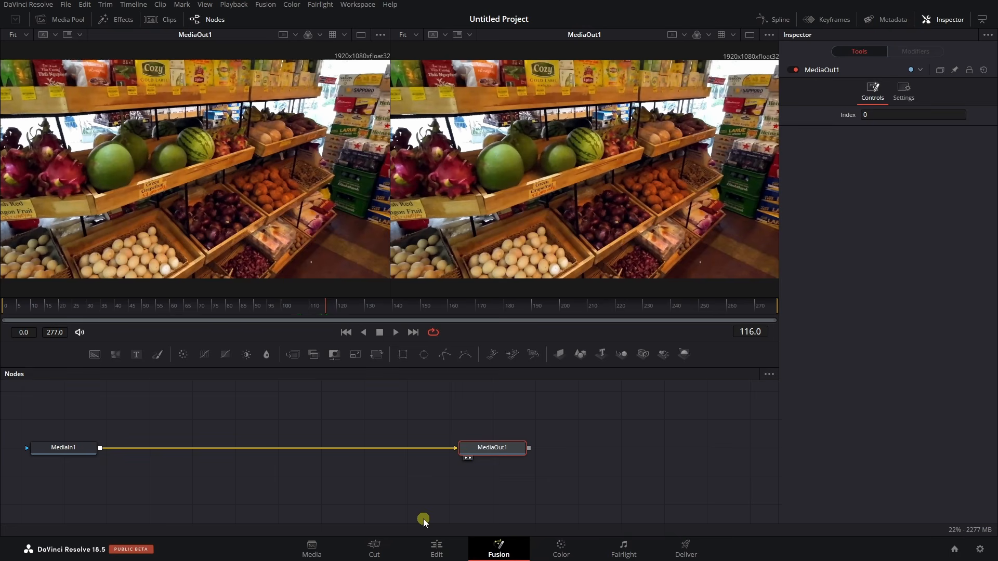
key(1)
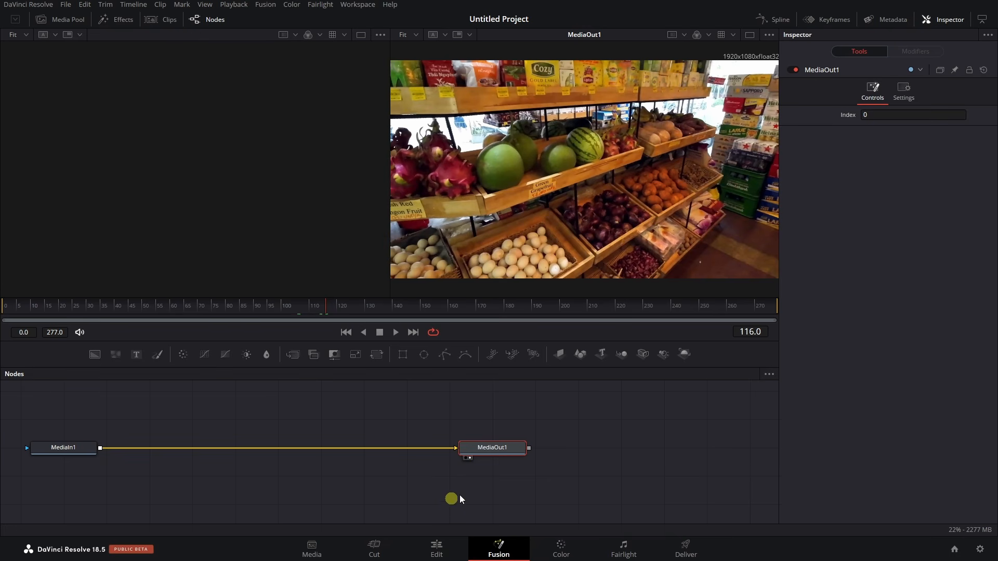
key(2)
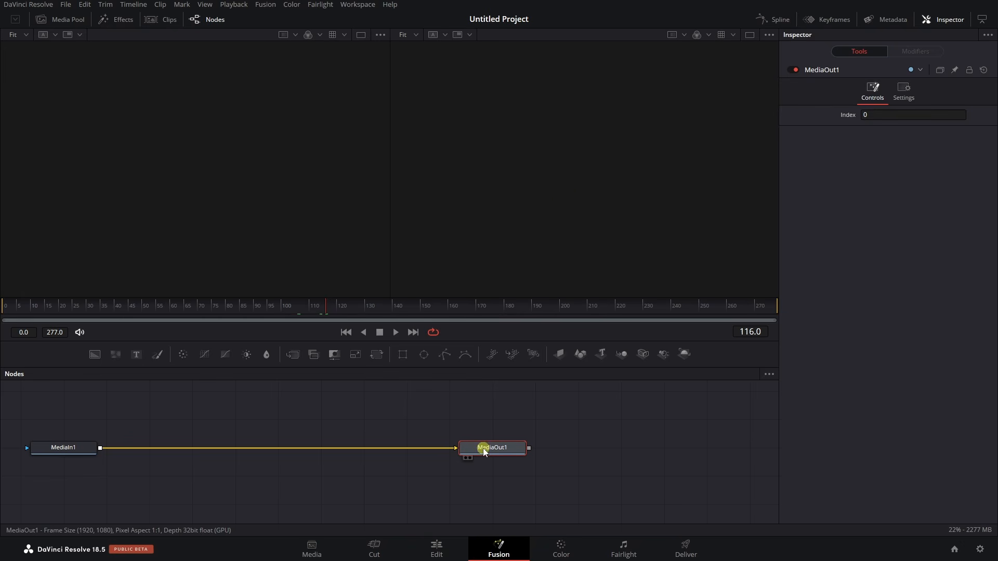
click(469, 458)
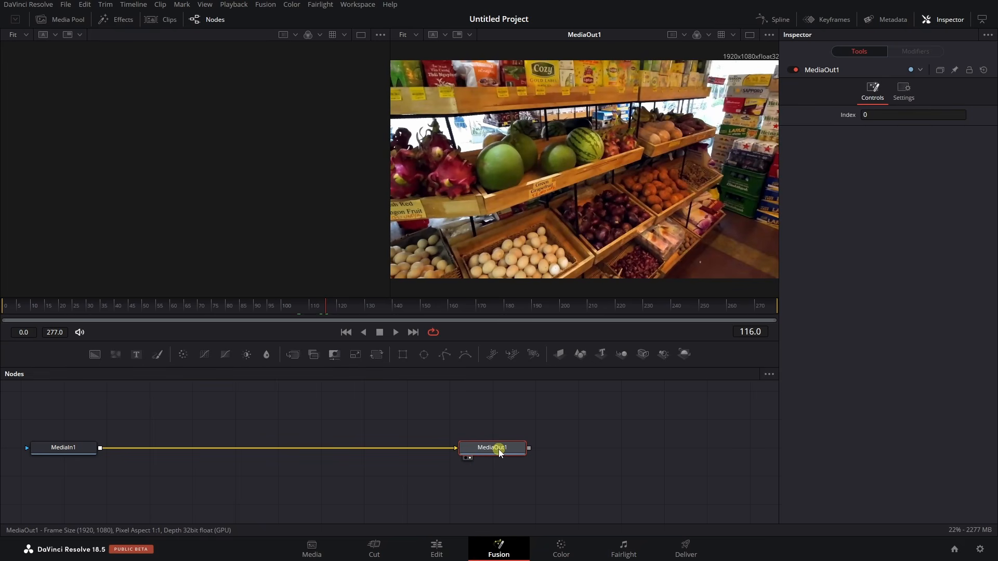
mouse_move(500, 452)
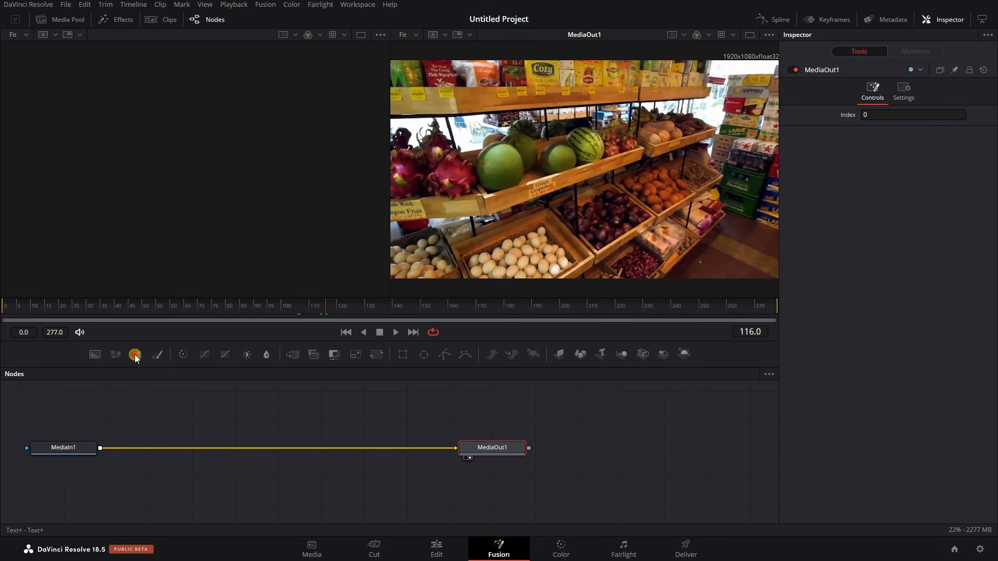
Try to place a Text+ node between MediaIn1 and MediaOut1, move it above the connection and delete it.
drag(136, 359, 229, 449)
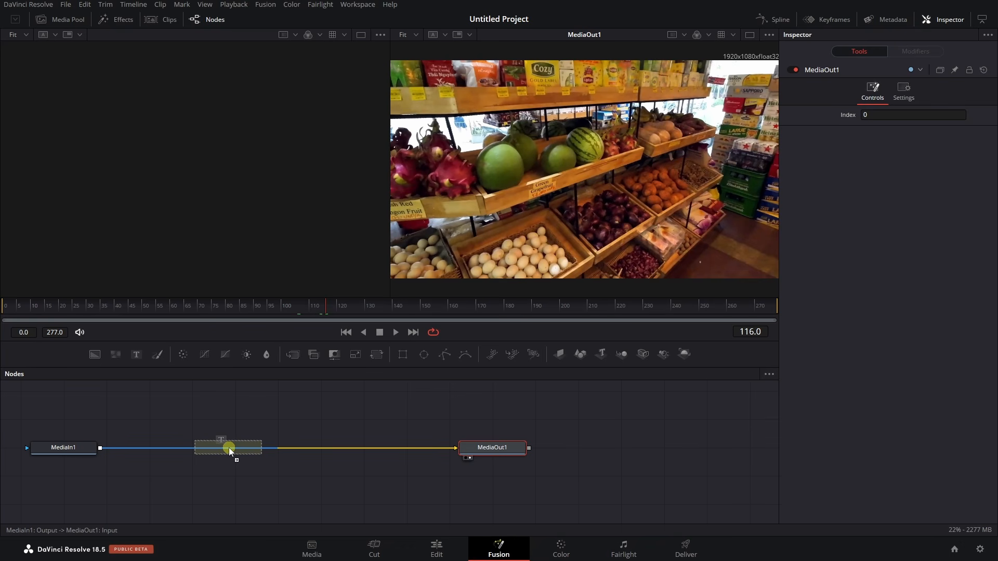
drag(229, 447, 233, 447)
drag(233, 447, 241, 424)
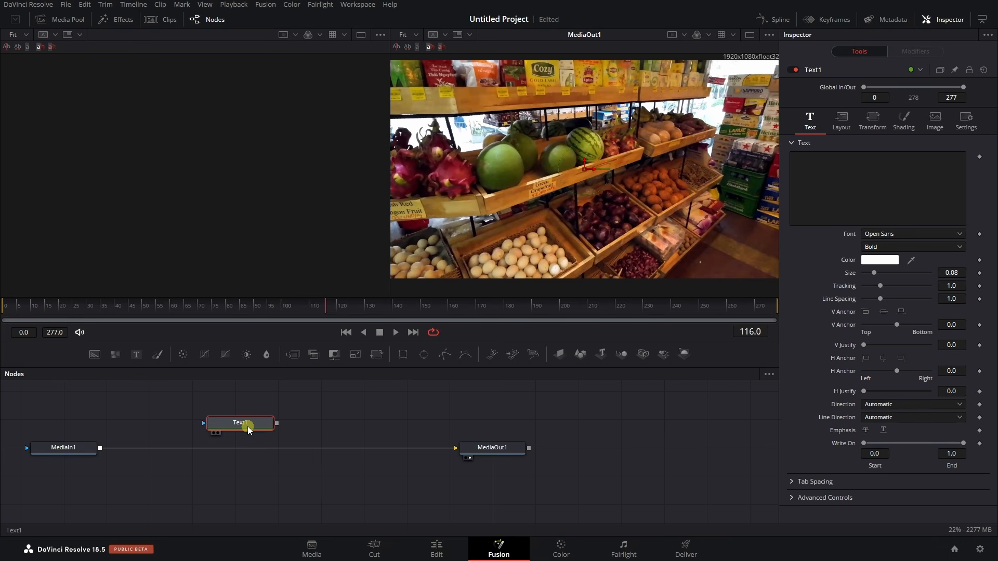
key(Delete)
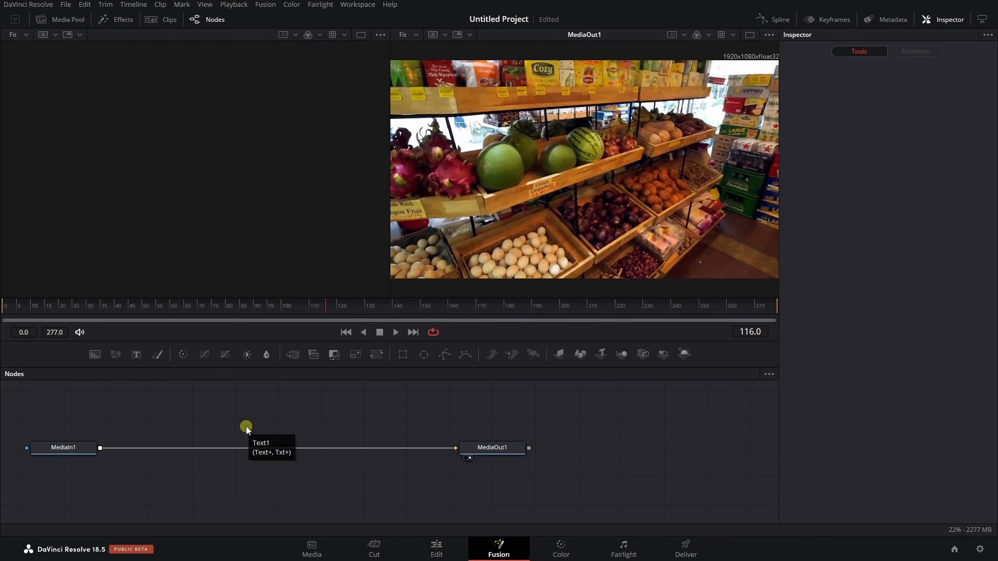
Insert a Text+ node on the connection between MediaIn1 and MediaOut1 and set its text to "Amazing Veggies!".
drag(136, 354, 241, 450)
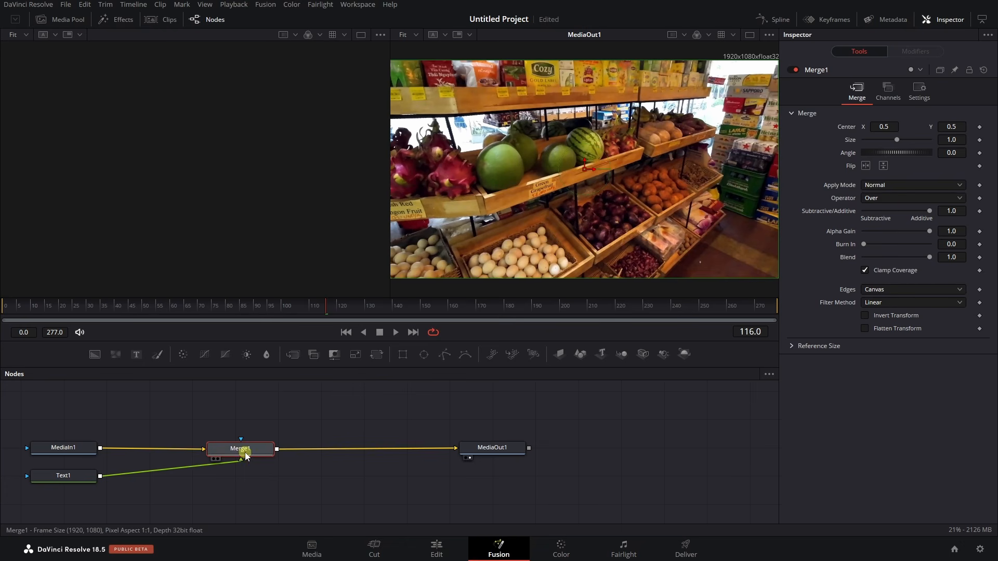
click(61, 476)
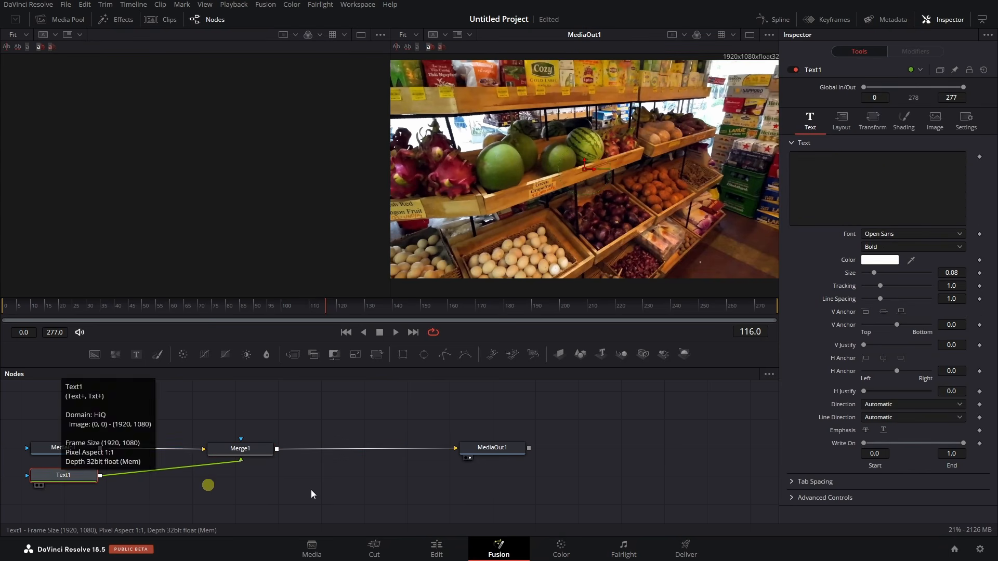
click(829, 178)
text(Ama)
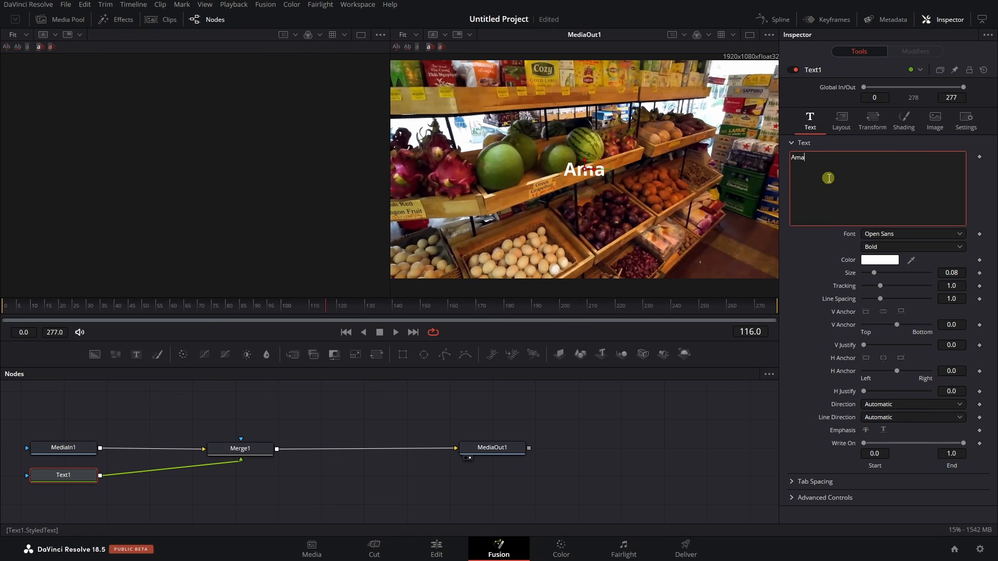
text(zing Veggies!)
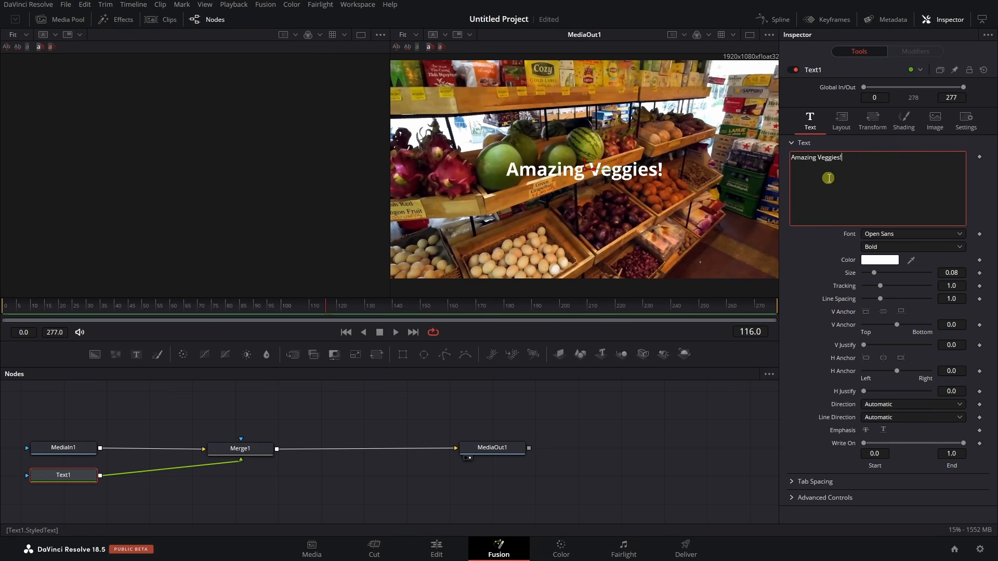
click(801, 288)
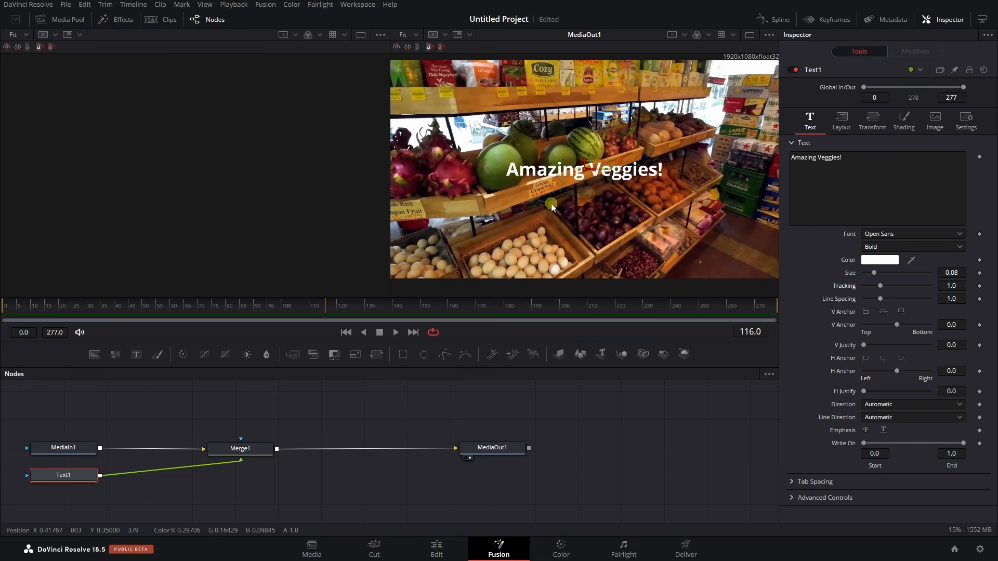
Examine the Layout, Transform, Shading, Image and Settings parameters of the Text+ node.
click(842, 123)
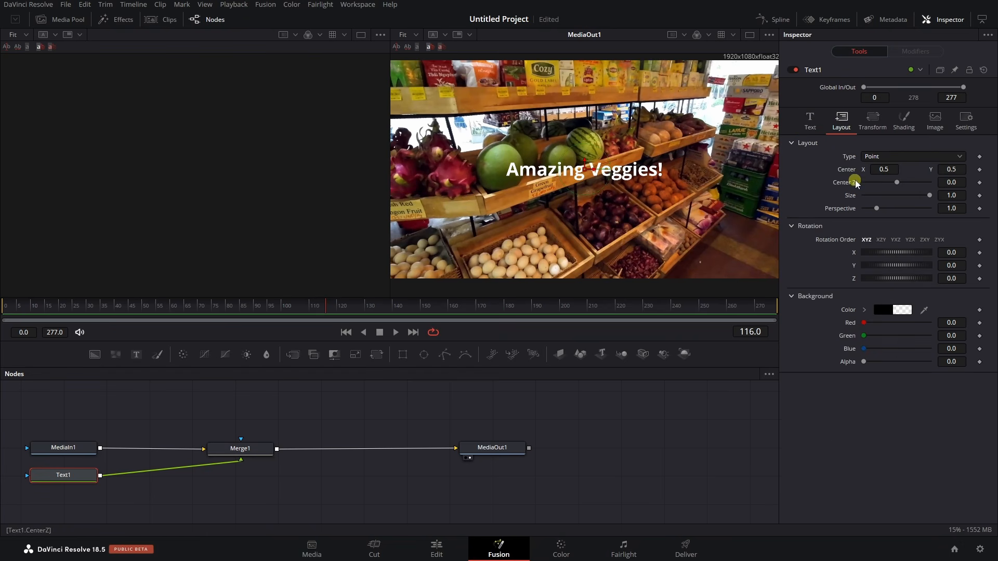
click(871, 119)
click(905, 120)
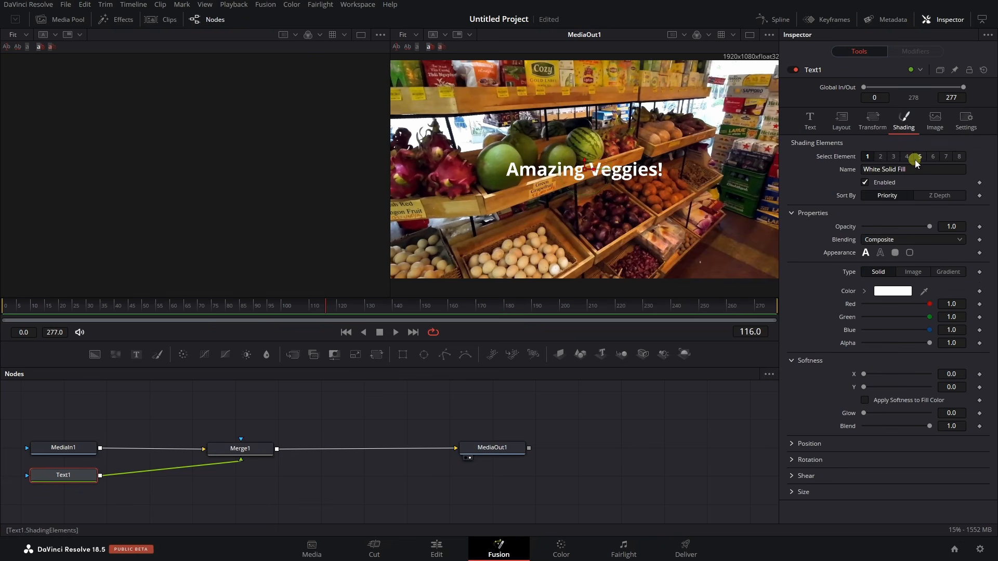
click(936, 119)
click(968, 121)
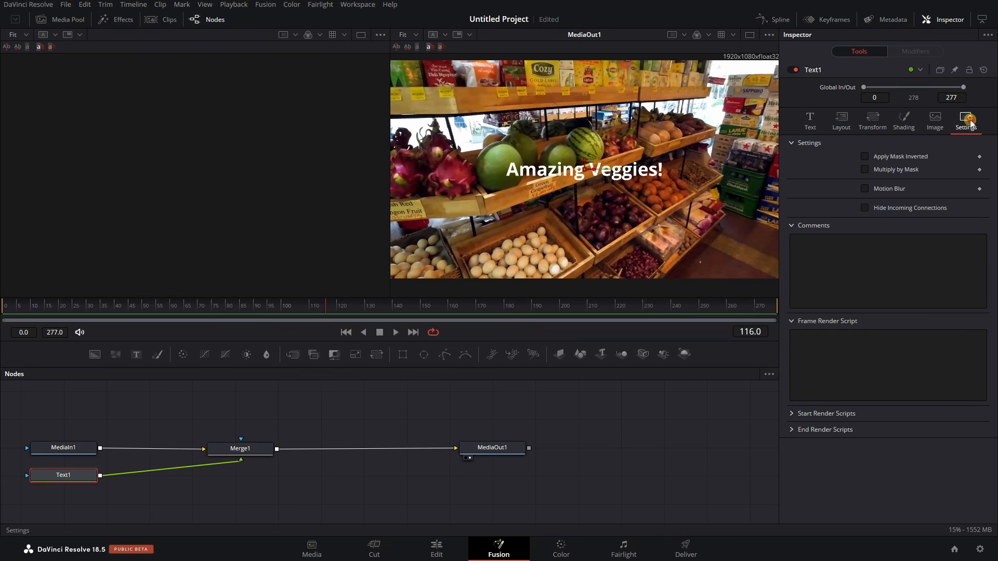
click(935, 121)
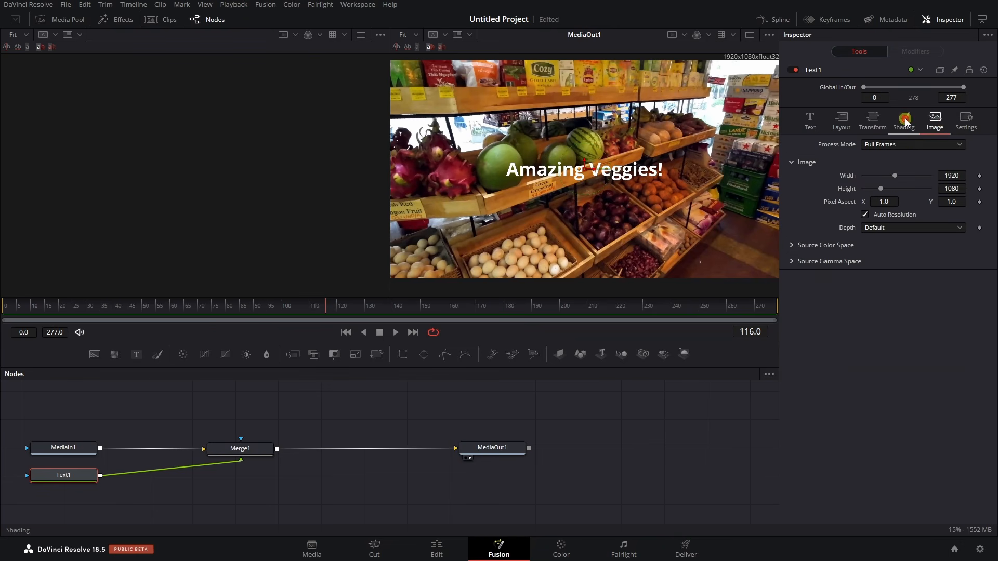
click(905, 119)
click(873, 121)
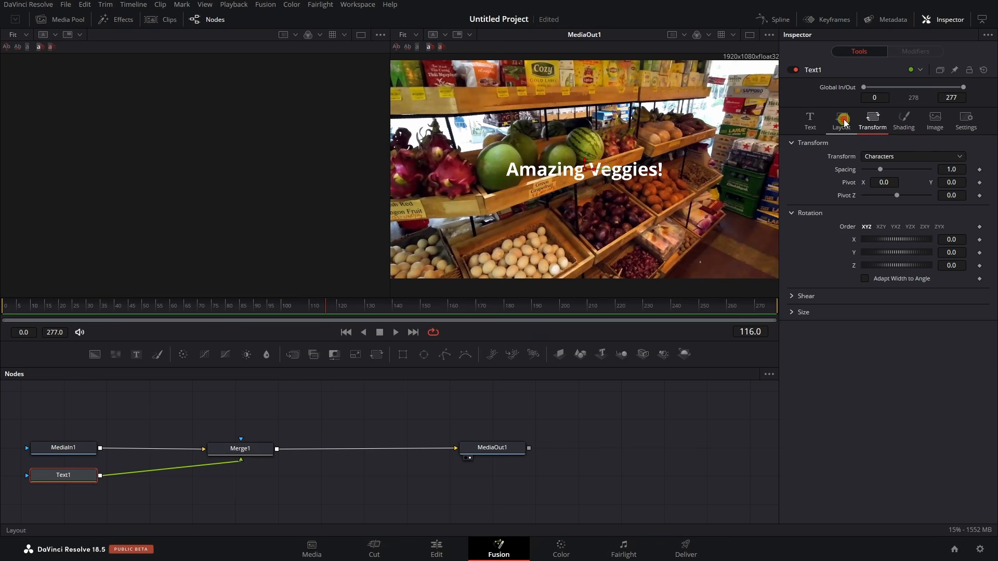
click(844, 122)
click(809, 121)
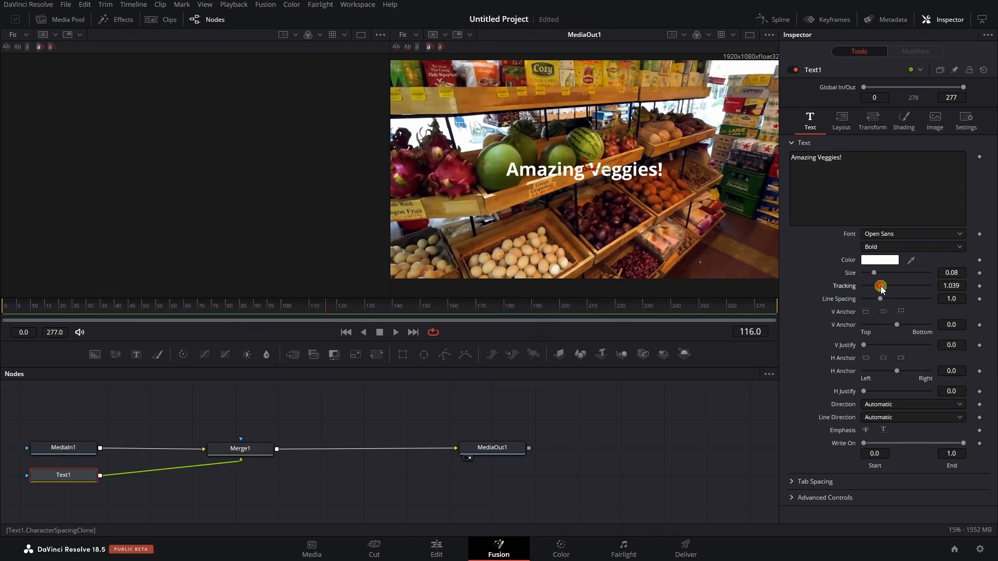
Try size 0.1575, tracking 1.197, line spacing 1.669 and V Justify 0.15 on the text, and reset the node to its defaults.
mouse_move(880, 286)
mouse_down()
mouse_move(891, 300)
mouse_move(883, 276)
mouse_up()
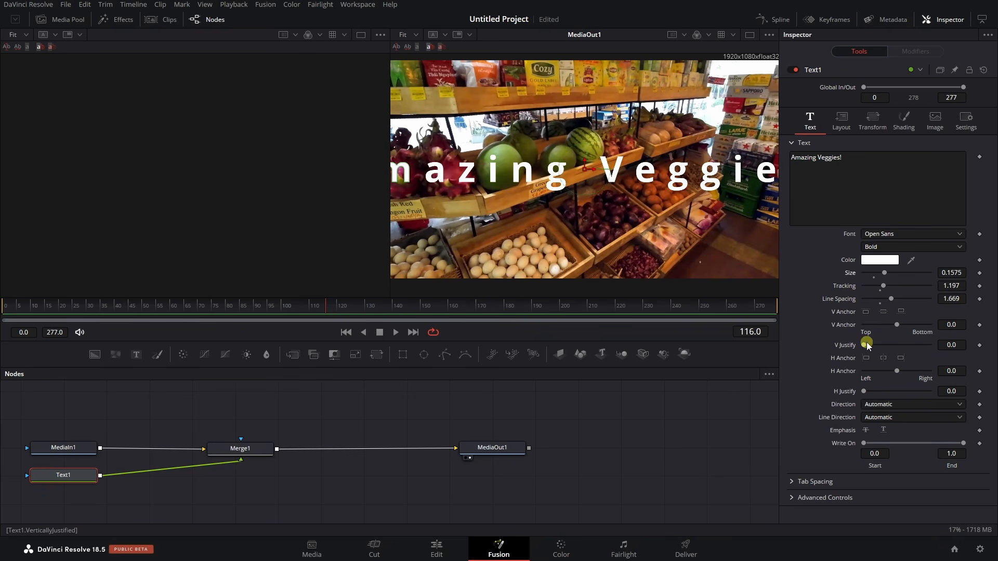
drag(866, 343, 874, 345)
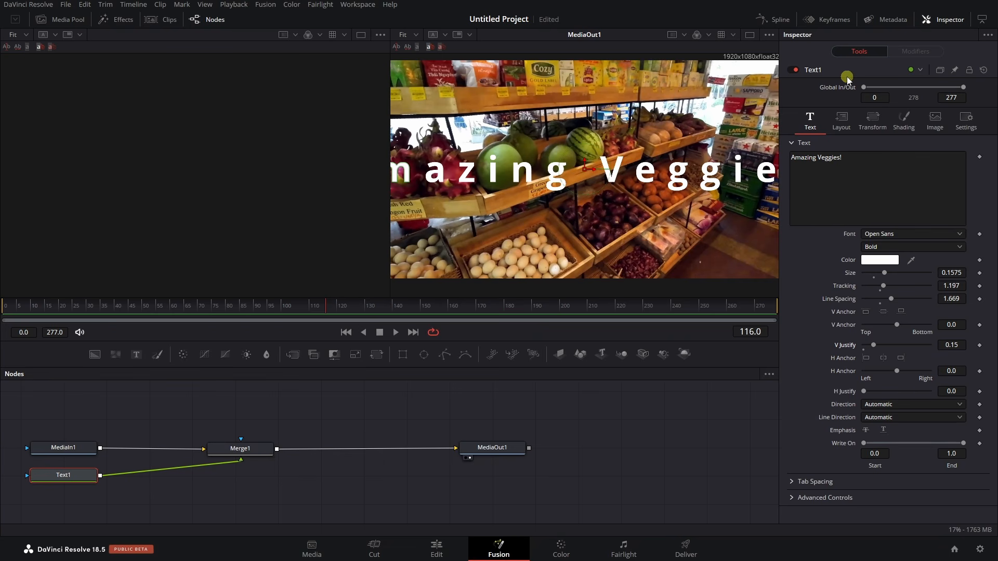
click(985, 69)
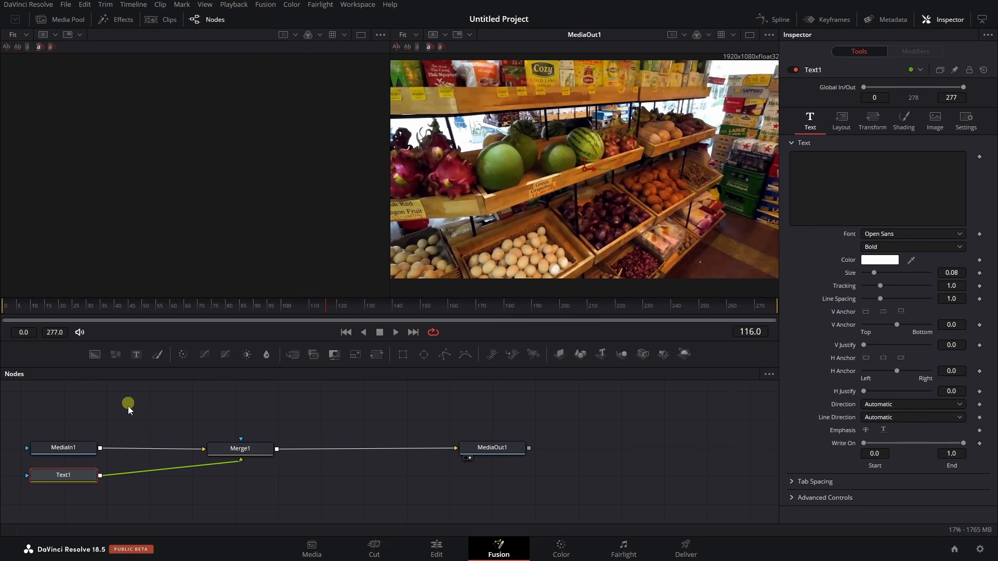
Delete the Text1 and Merge1 nodes from the Fusion composition.
mouse_move(63, 475)
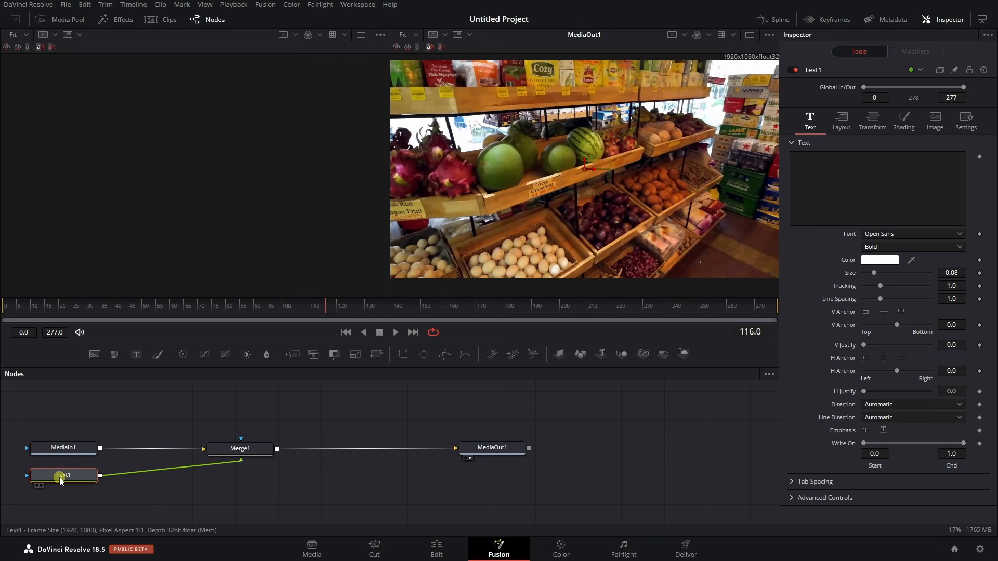
key(Delete)
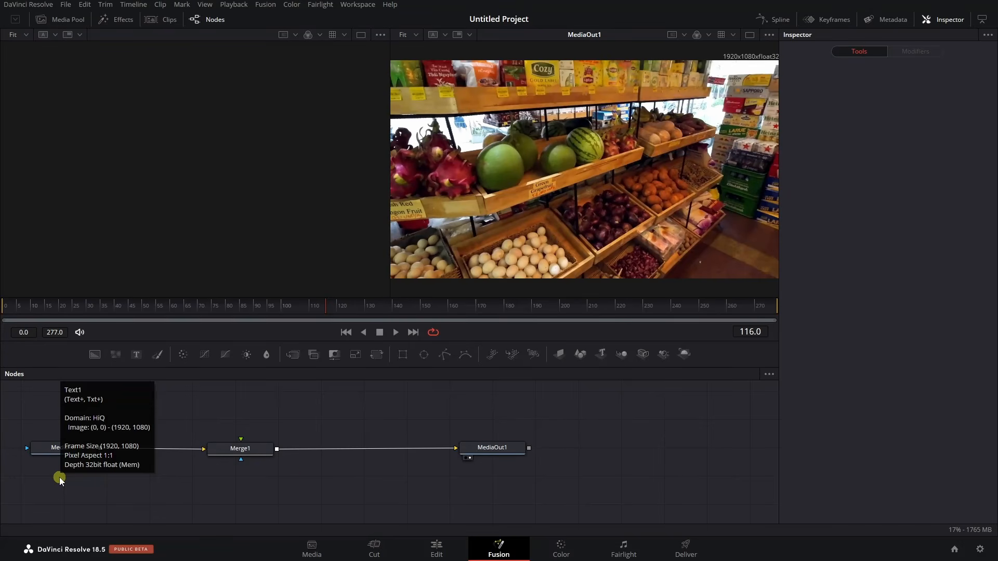
click(249, 453)
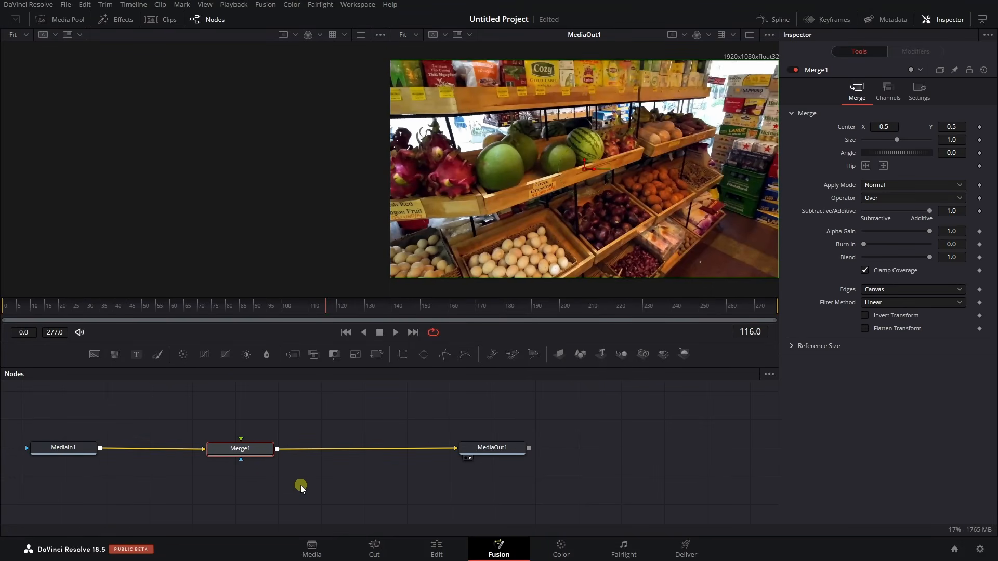
key(Delete)
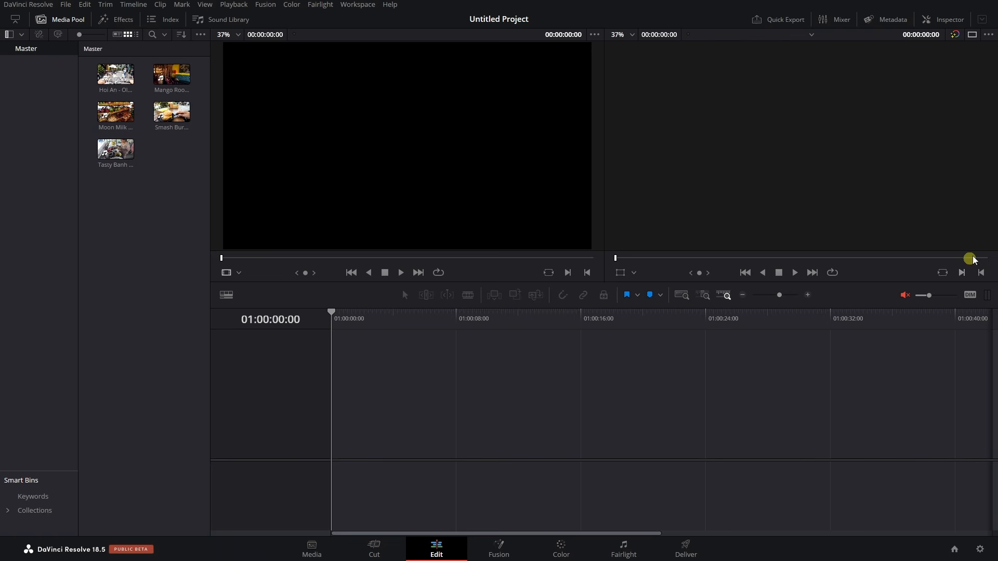
Place the Smash Burger clip at the start of the empty Edit page timeline and park the playhead at 01:00:09:04.
click(950, 23)
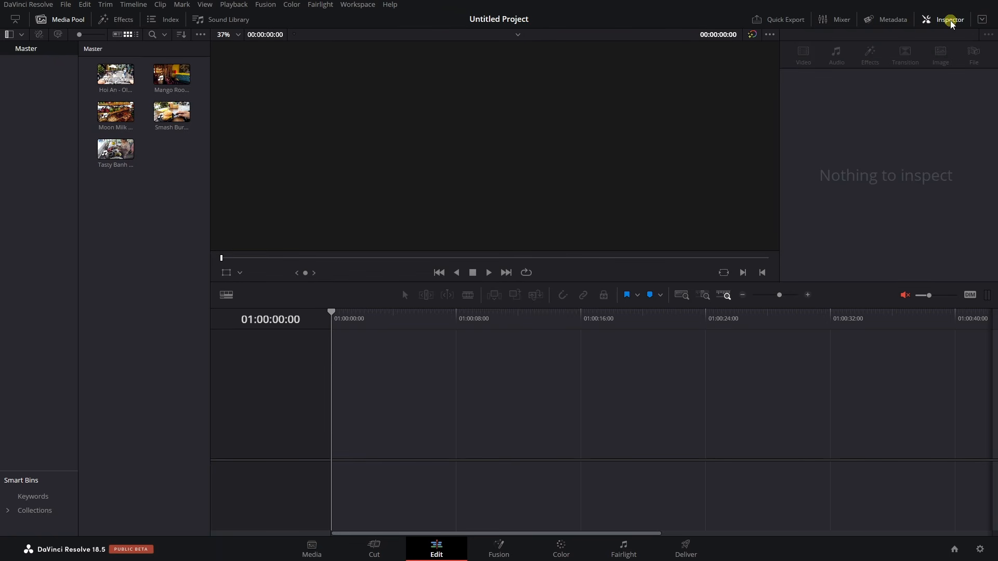
click(951, 23)
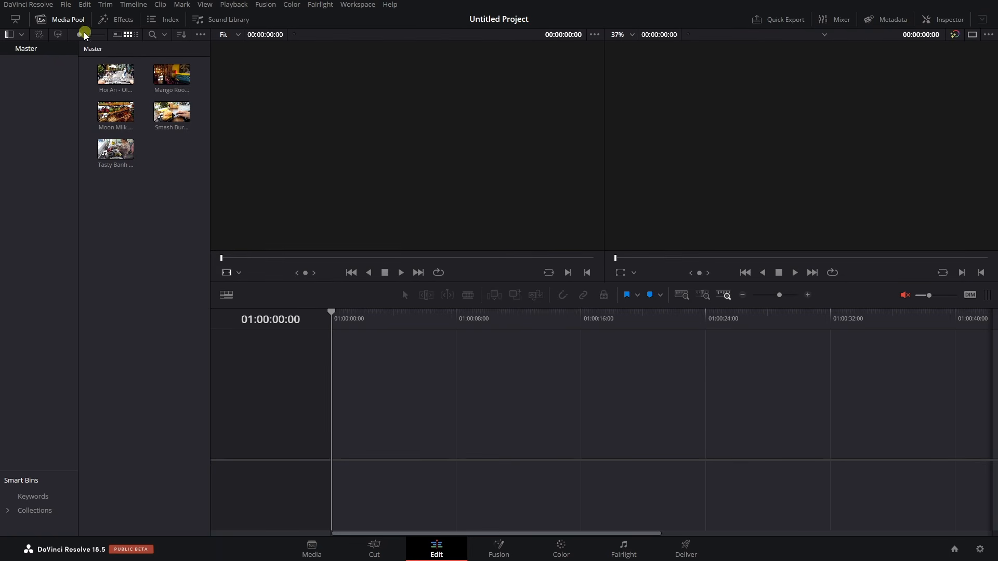
click(172, 112)
drag(171, 112, 333, 442)
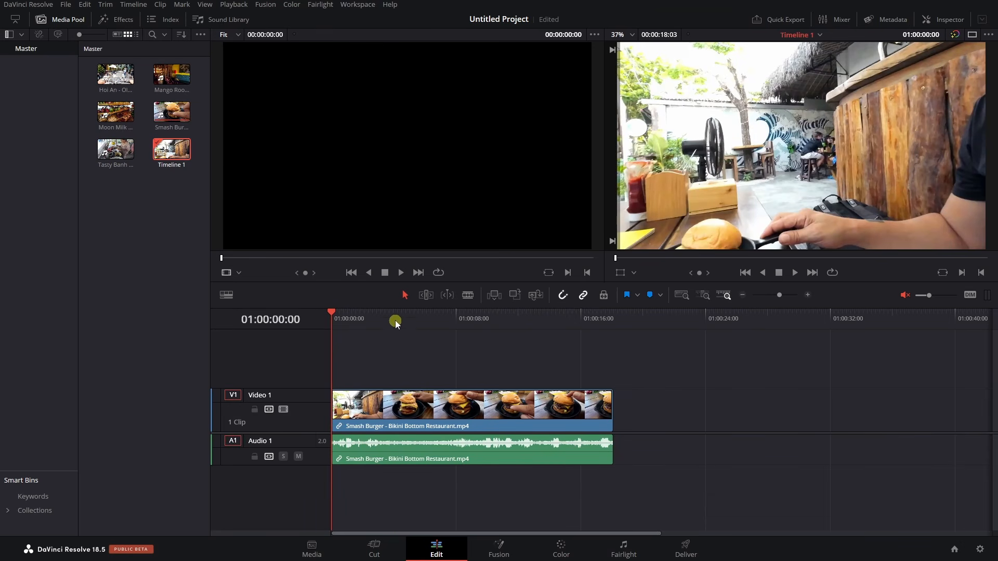
drag(395, 323, 472, 316)
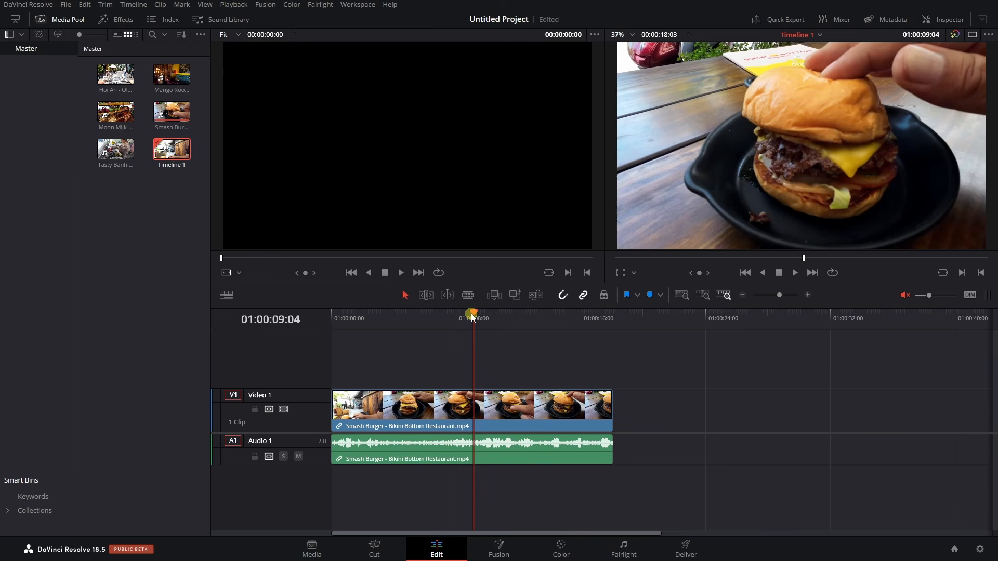
Reduce the effects library to half height so the timeline spans the full width, and list its Titles category.
click(118, 97)
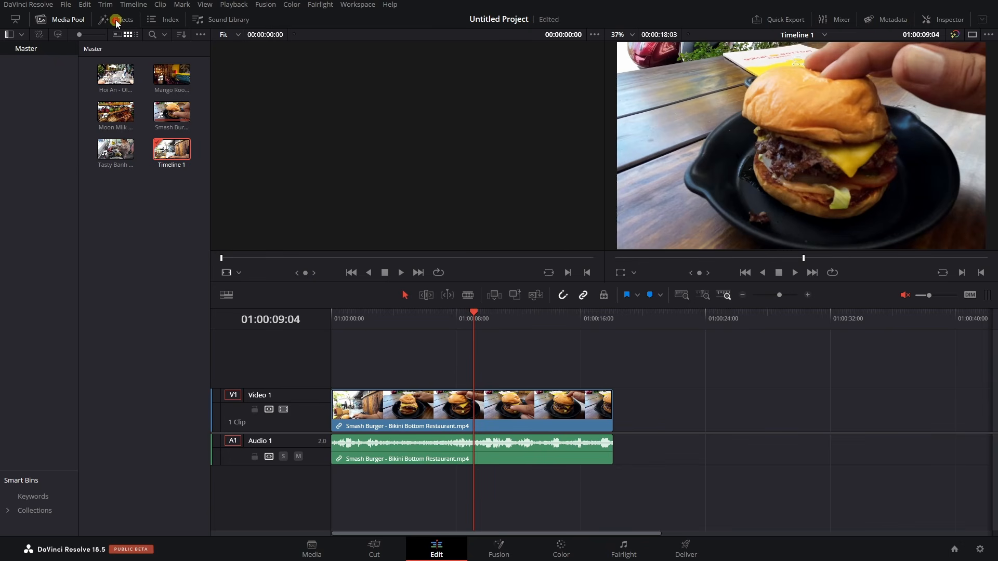
click(118, 21)
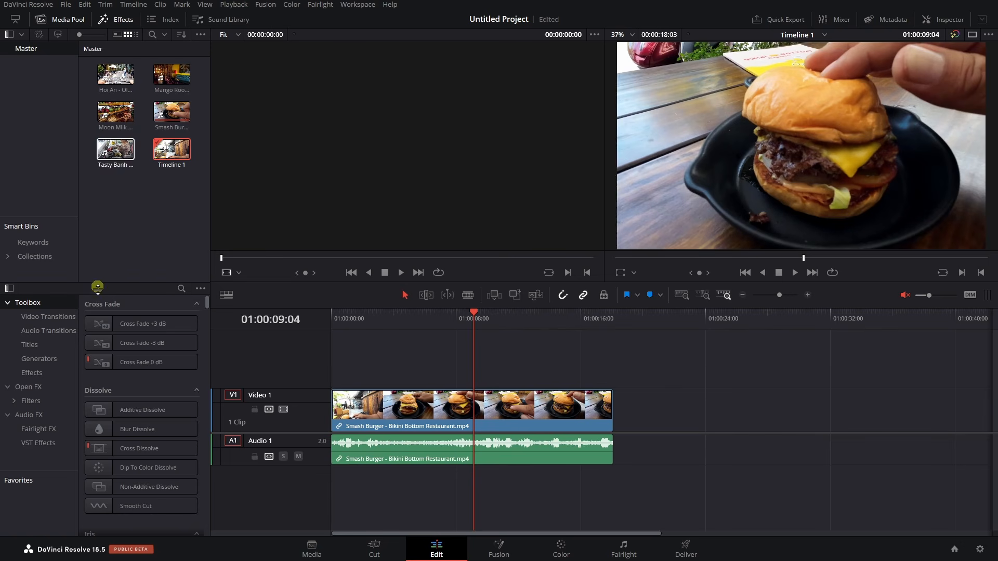
click(146, 414)
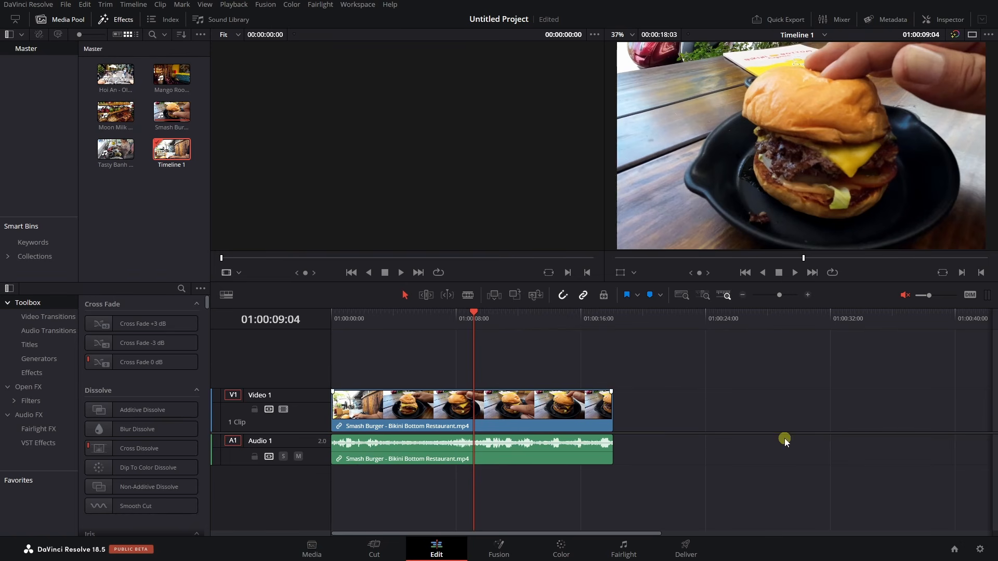
click(121, 453)
click(15, 19)
click(15, 20)
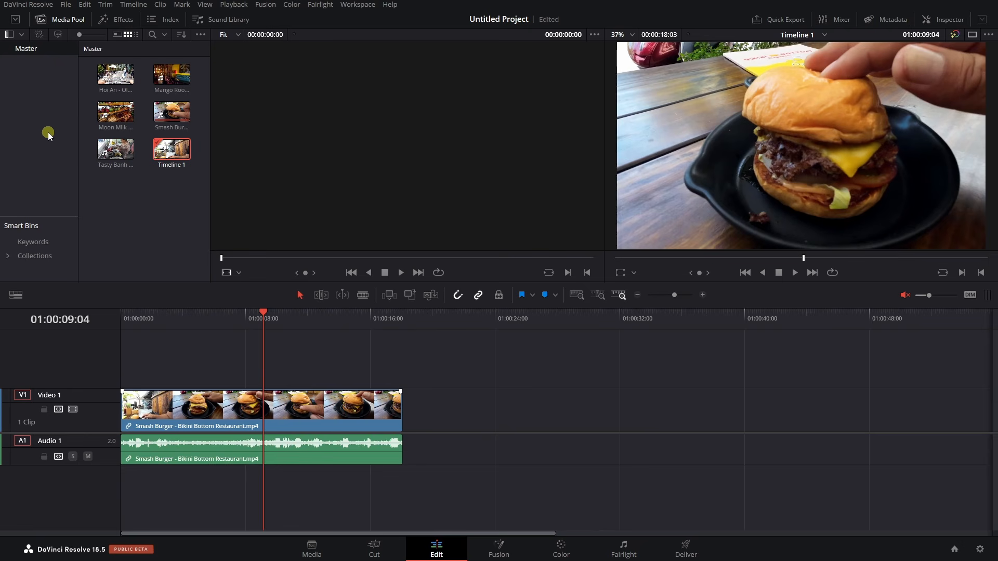
click(122, 21)
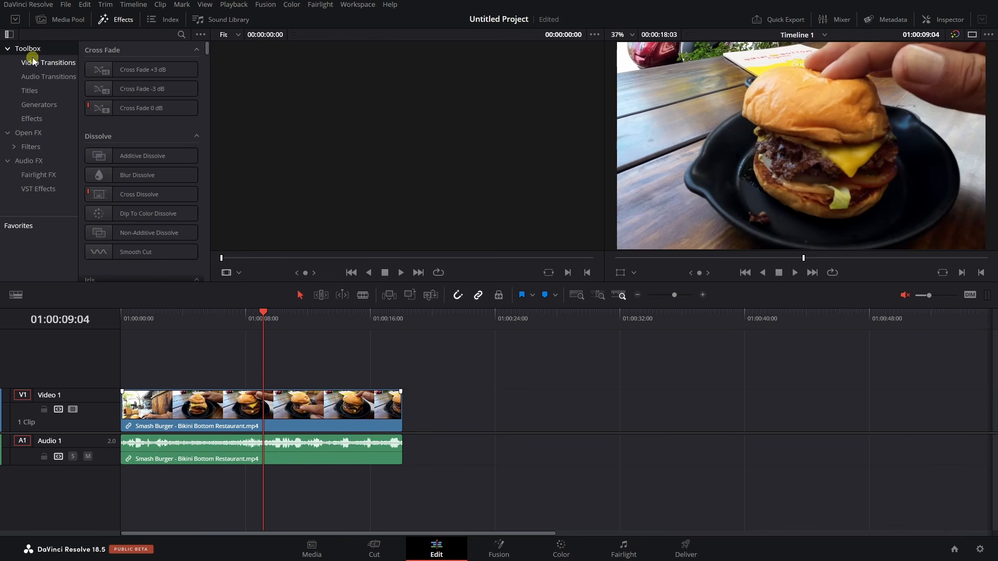
click(31, 91)
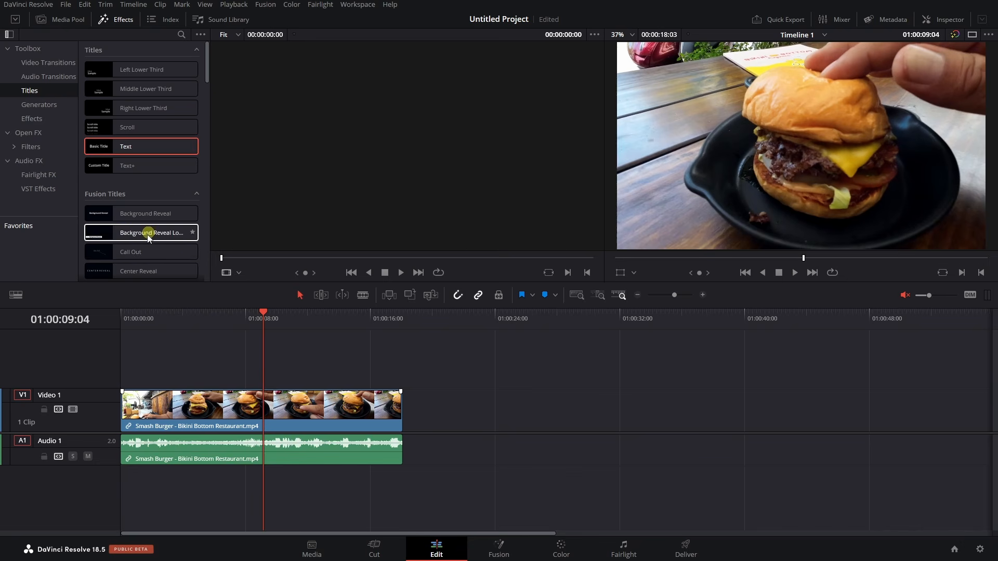
Browse the Titles, Fusion Titles and Subtitles presets and check the Hover Scrub Preview option.
drag(207, 62, 207, 261)
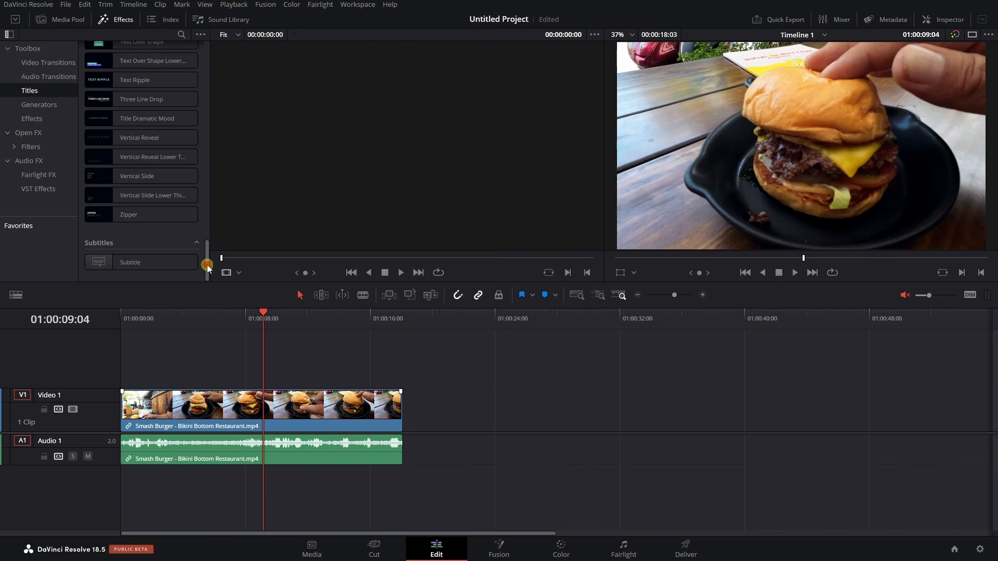
drag(206, 264, 206, 52)
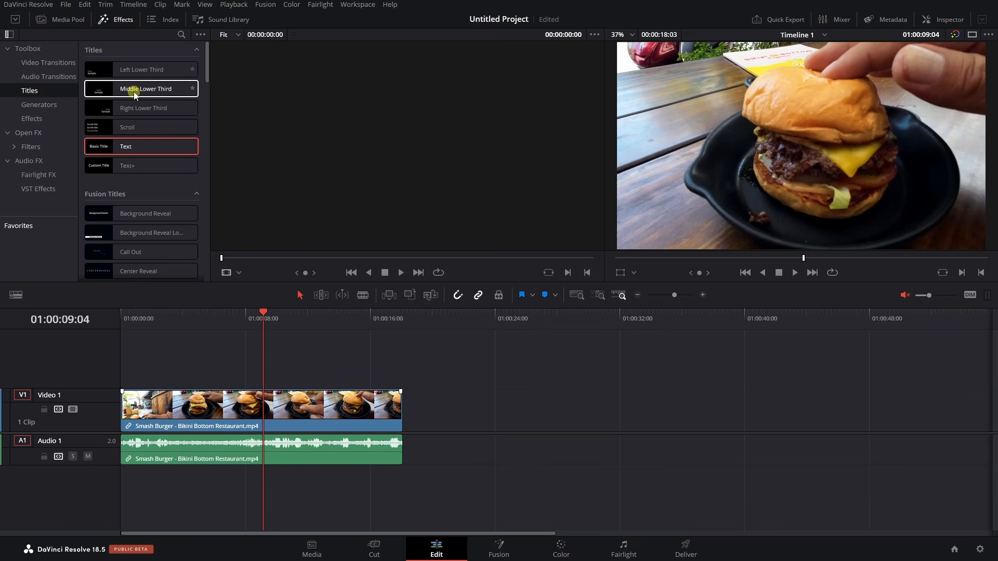
scroll(125, 187, down, 4)
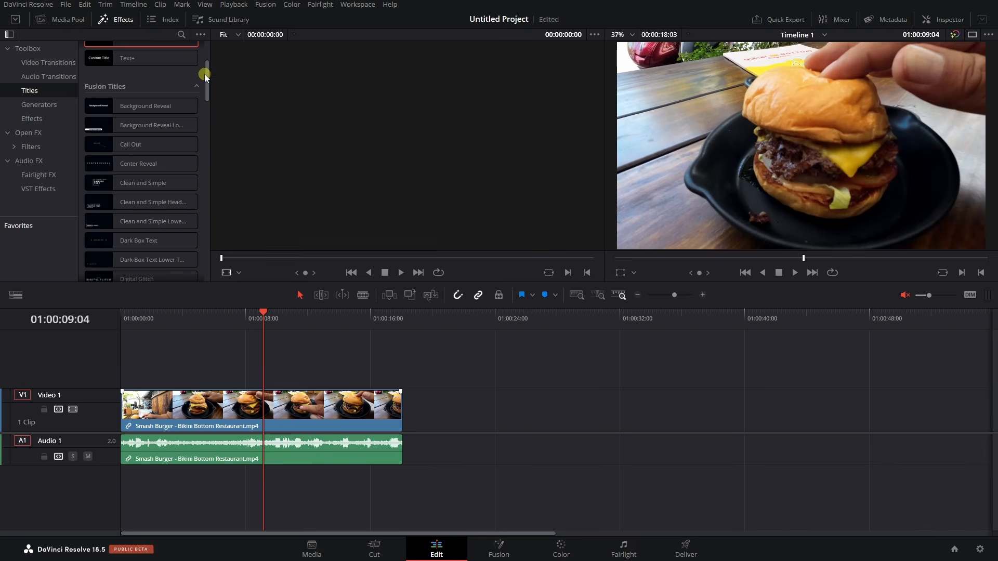
click(201, 35)
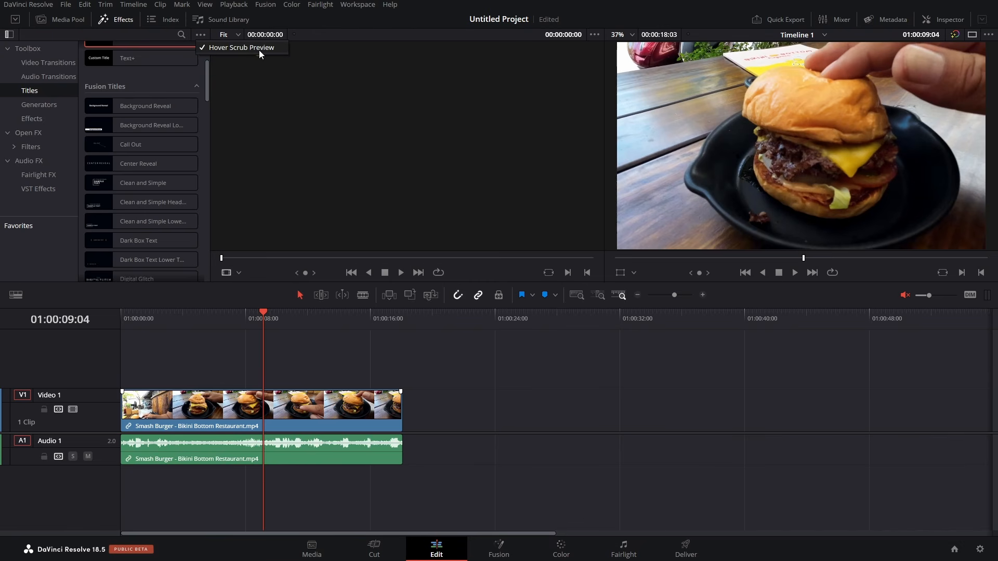
click(202, 48)
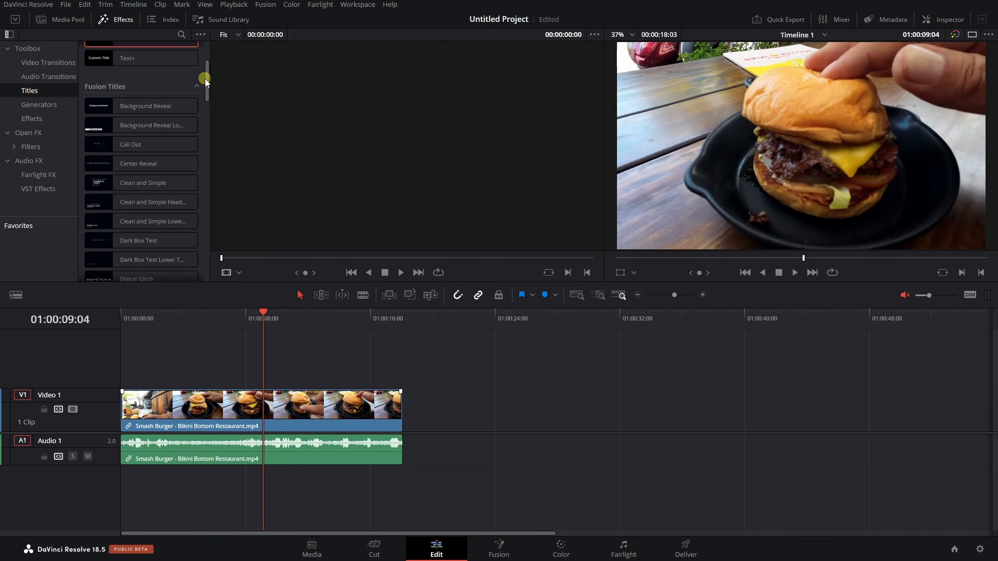
drag(206, 78, 206, 58)
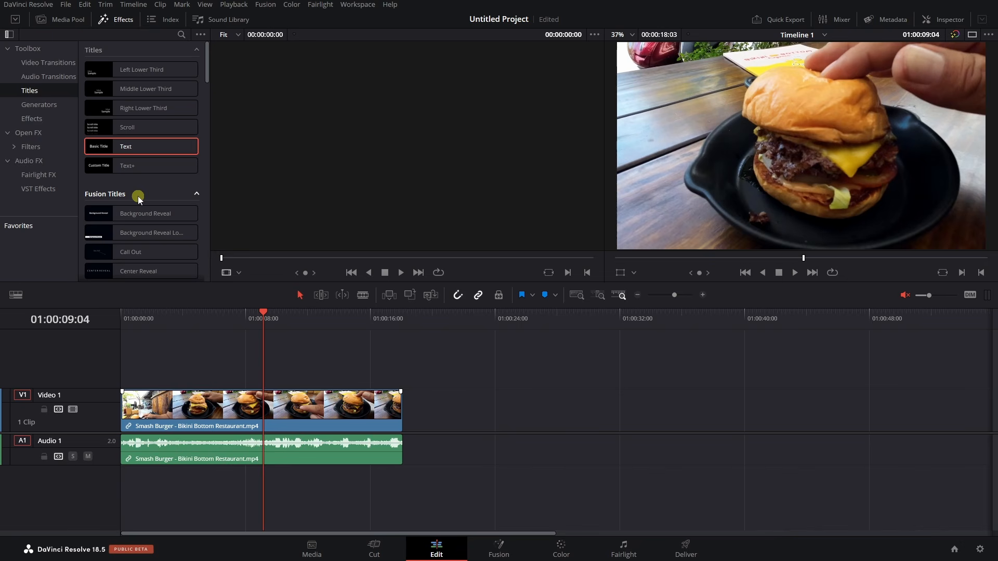
Place the basic Text title on a new Video 2 track above the Smash Burger clip, starting just before the playhead.
click(132, 150)
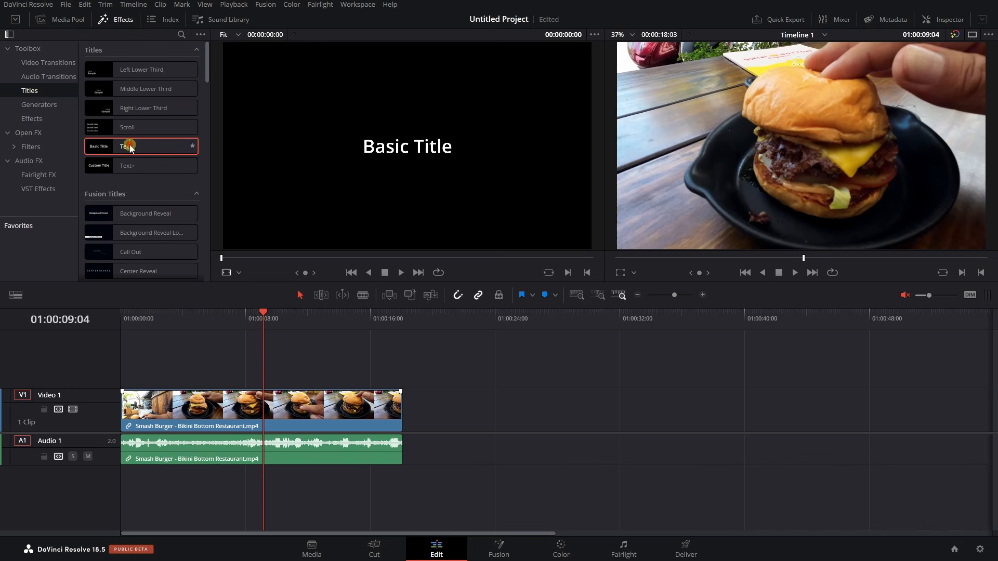
drag(131, 146, 243, 367)
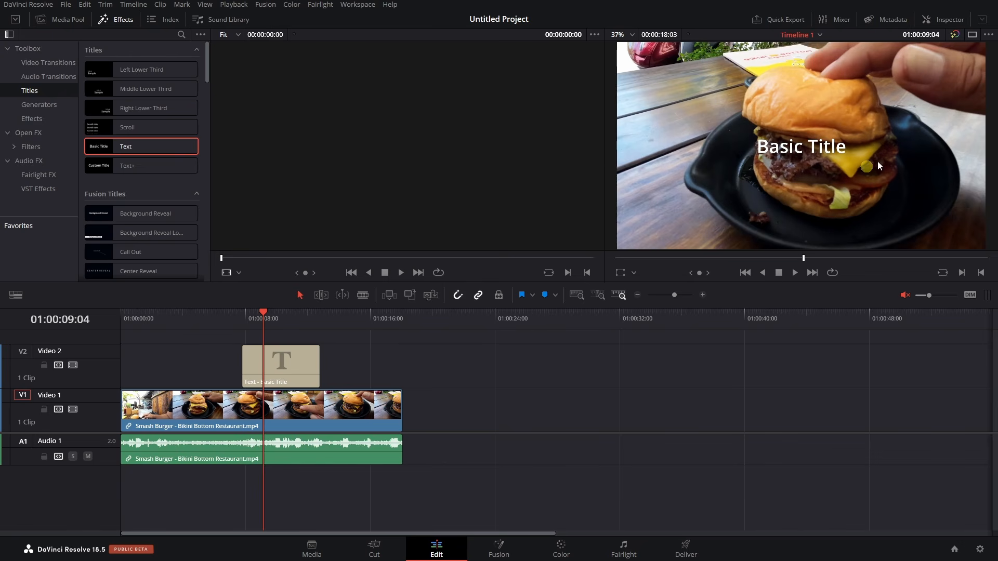
Enlarge the Basic Title text to nearly twice its size in the viewer and rotate it slightly clockwise.
click(778, 144)
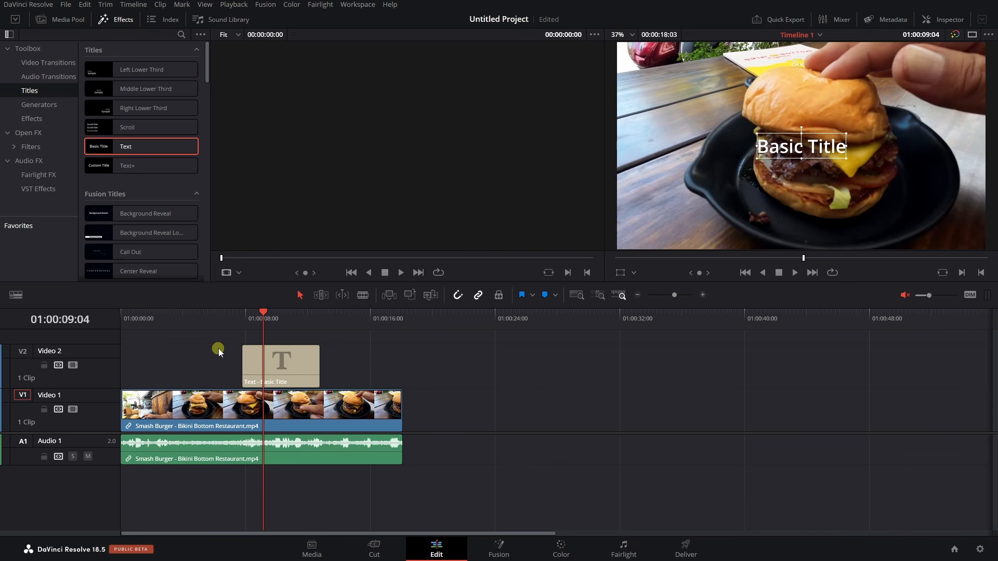
click(258, 362)
drag(847, 132, 936, 97)
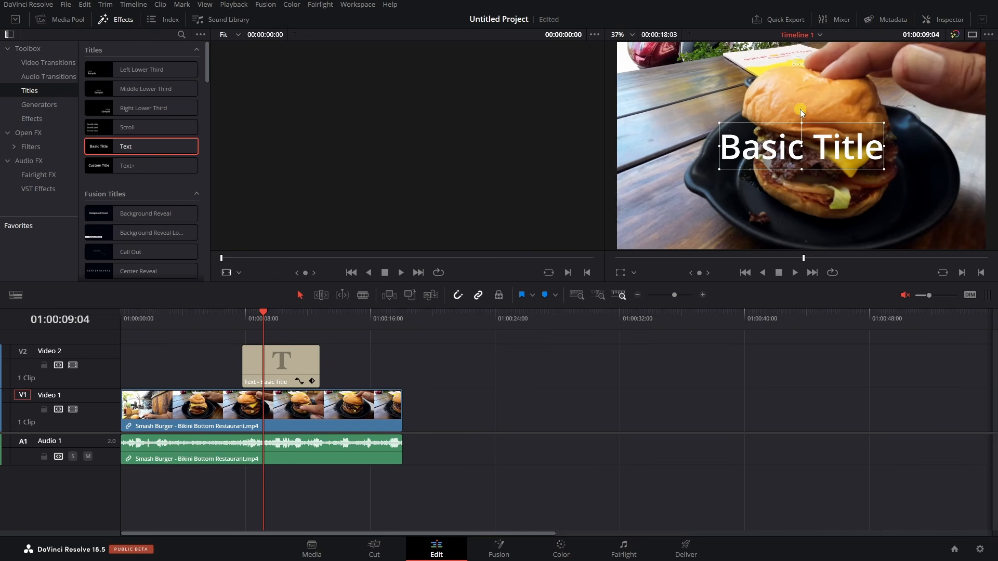
mouse_move(803, 110)
mouse_down()
mouse_move(822, 113)
mouse_move(794, 107)
mouse_move(804, 108)
mouse_up()
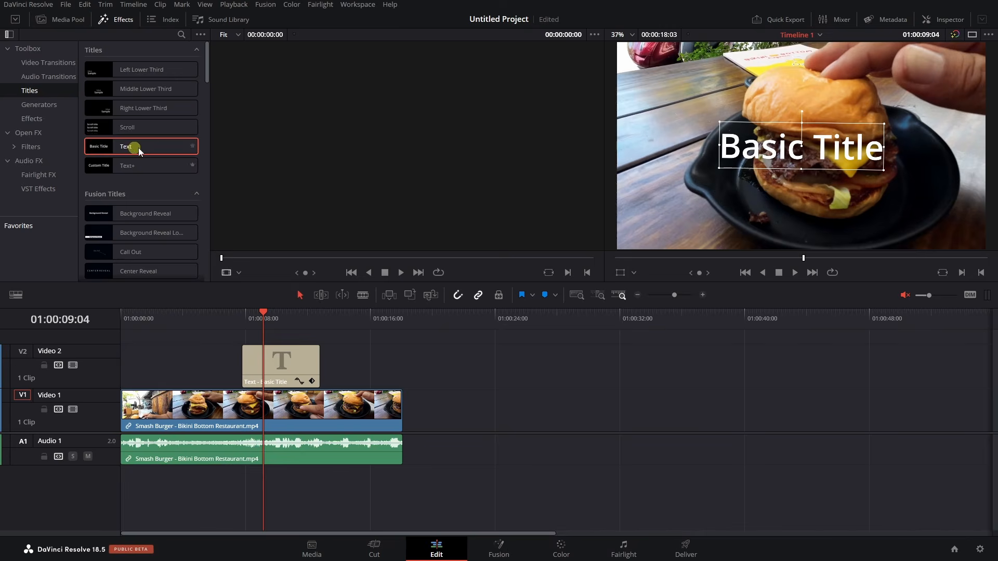
Insert the word "Add" in front of "Basic Title" directly in the viewer.
click(488, 180)
text(tt)
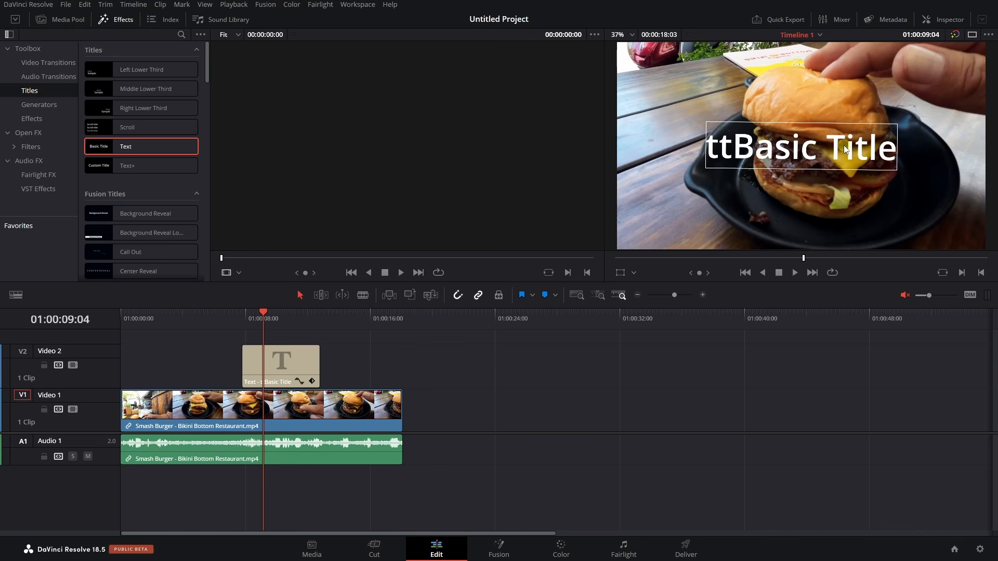
key(BackSpace)
key(BackSpace)
text(Add)
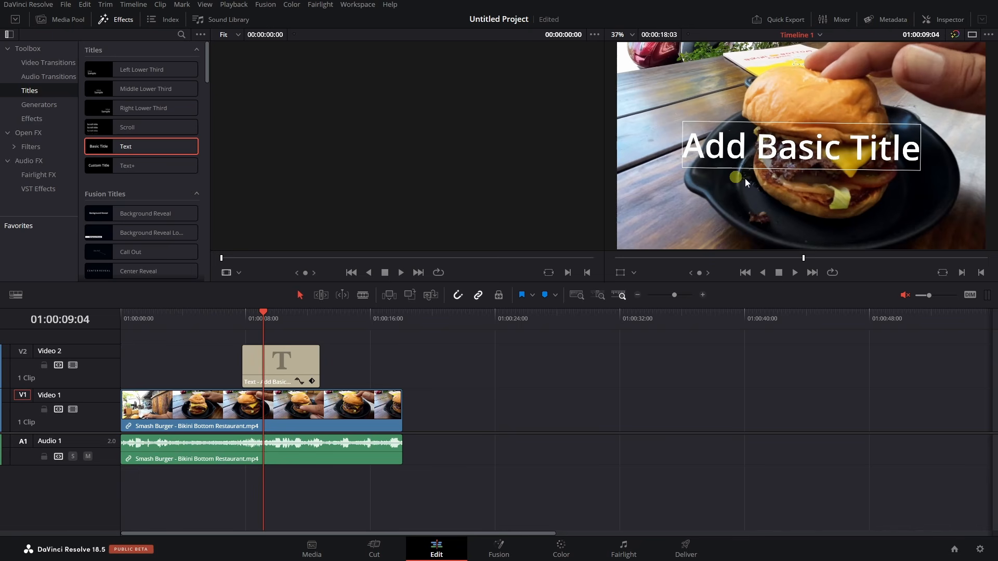
Delete the word "Add" and its leading space from the title text in the viewer.
click(844, 156)
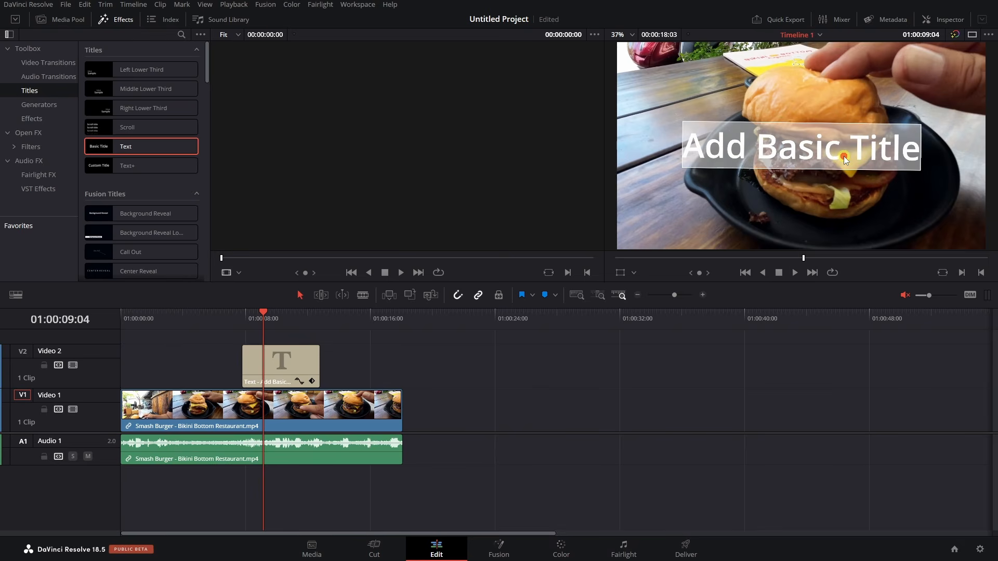
click(751, 155)
drag(751, 155, 702, 156)
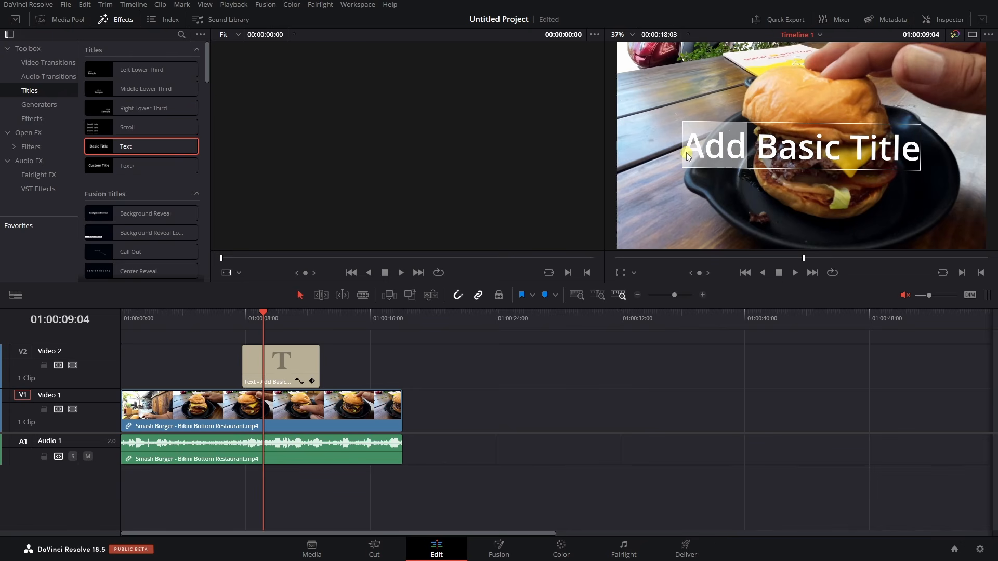
key(BackSpace)
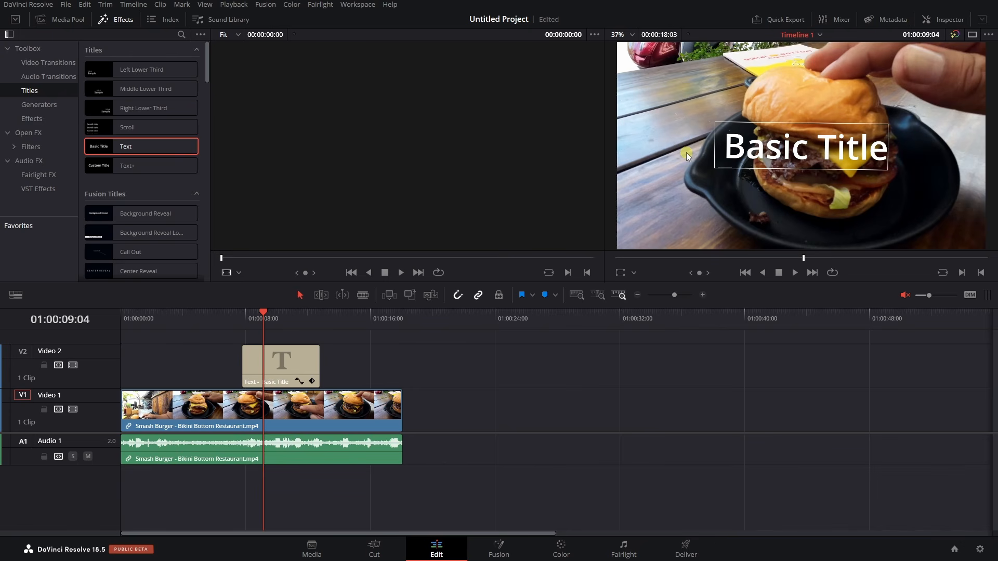
click(727, 150)
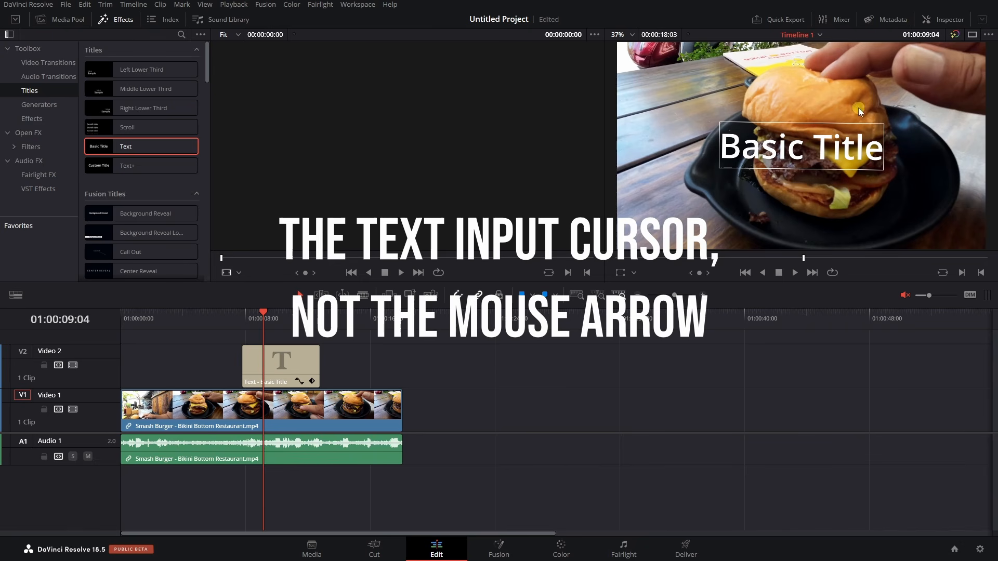
Show the title's settings in the Inspector and insert "More" before "Basic Title" in its Rich Text.
click(947, 19)
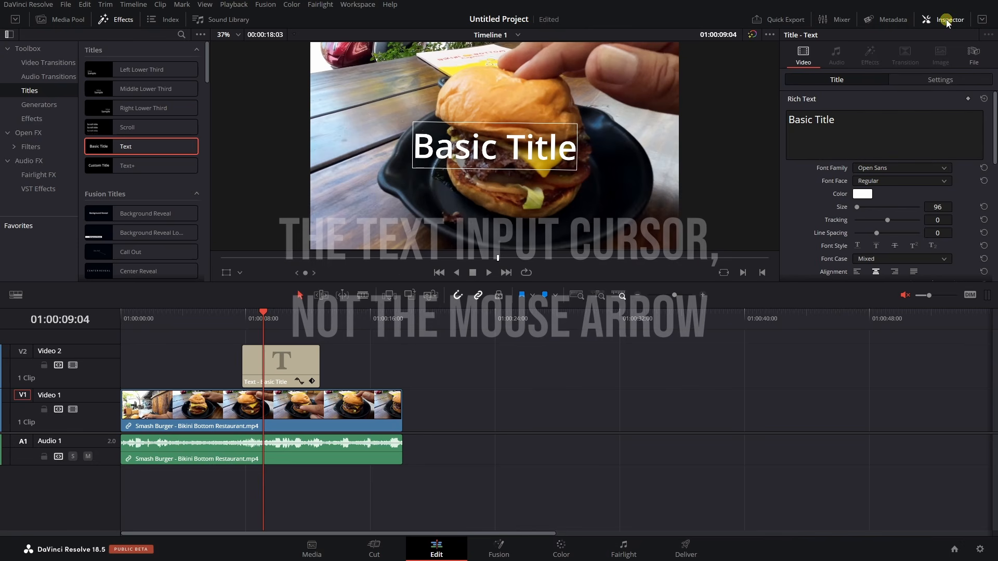
click(499, 160)
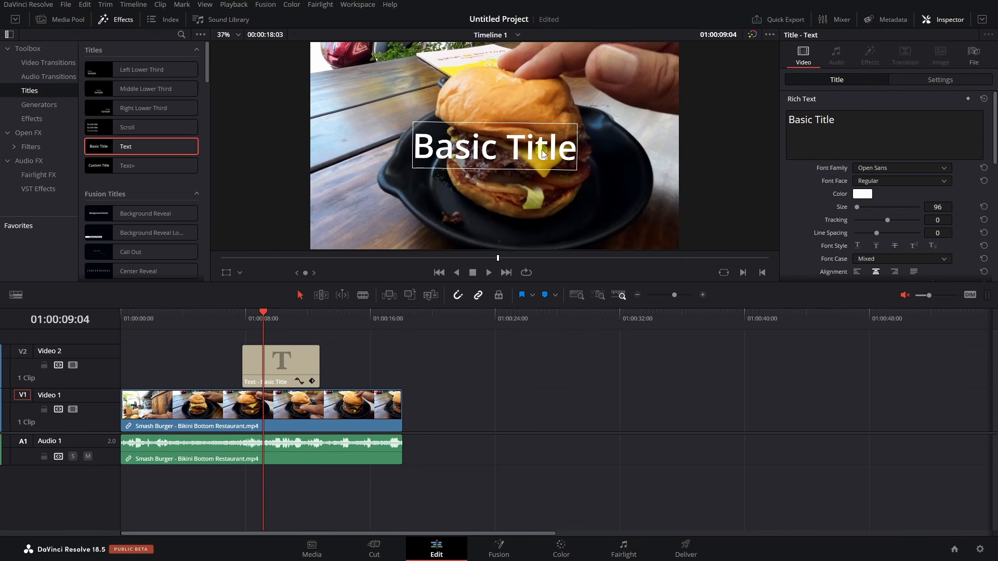
click(640, 106)
double_click(535, 149)
click(535, 148)
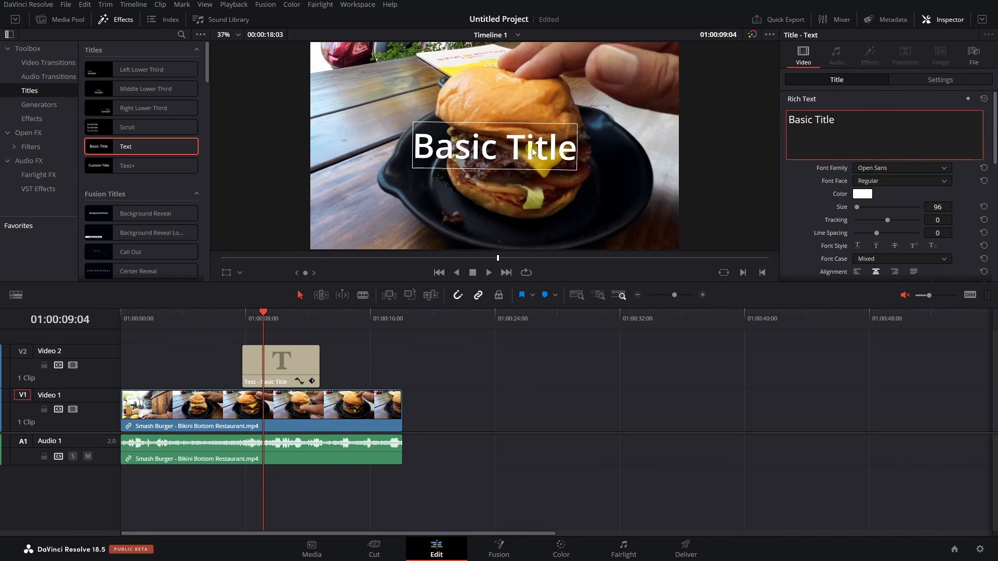
click(824, 133)
text(More)
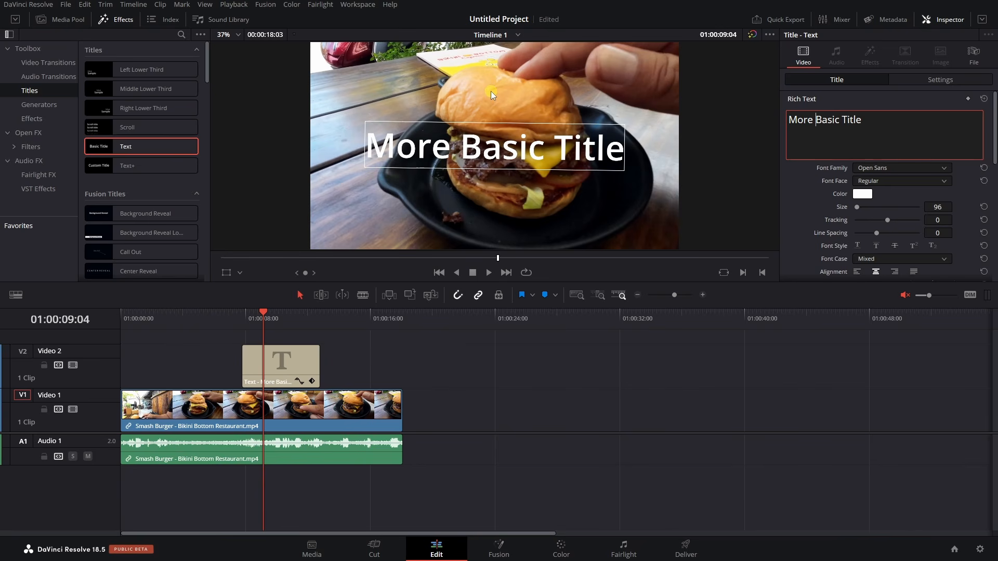
Replace the whole title text with "Or We Can Add Directly".
click(888, 125)
drag(892, 125, 719, 114)
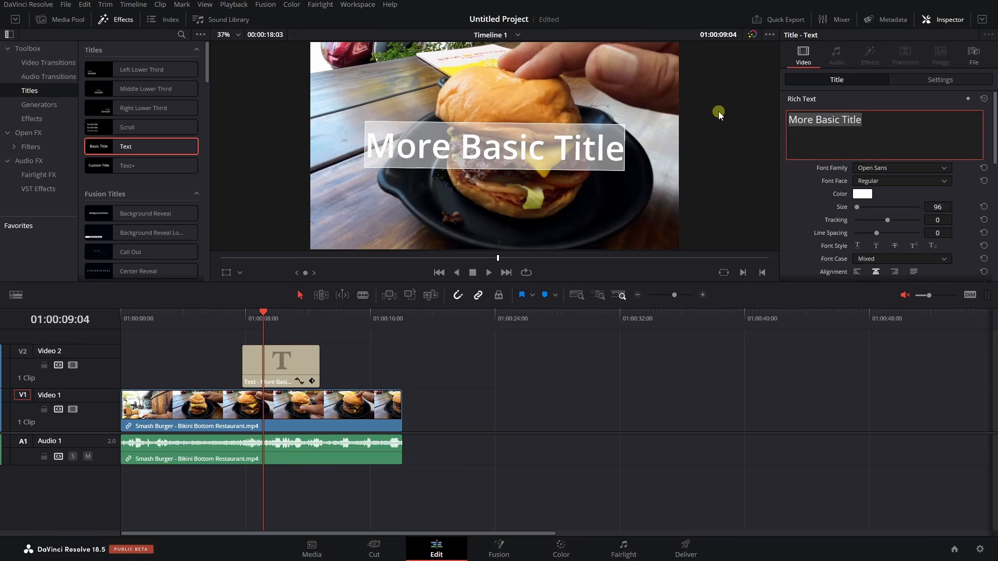
text(Or w)
key(BackSpace)
key(BackSpace)
text(We)
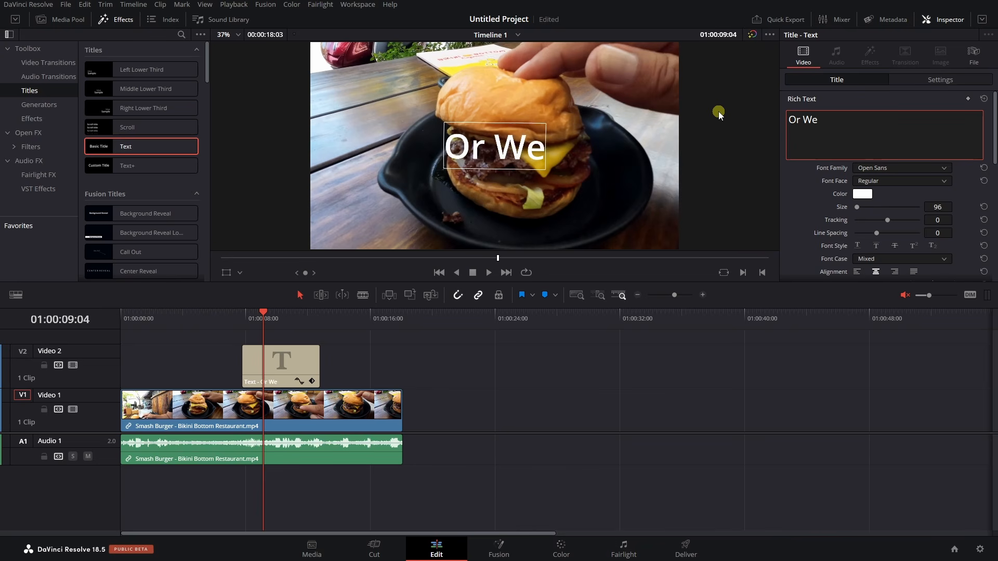
text( Can Add)
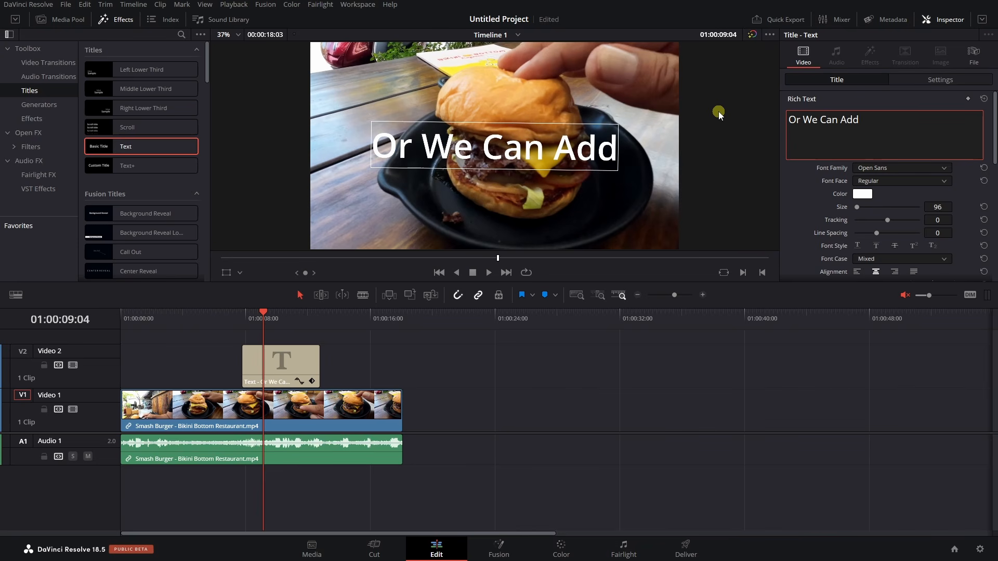
key(ctrl+shift+Left)
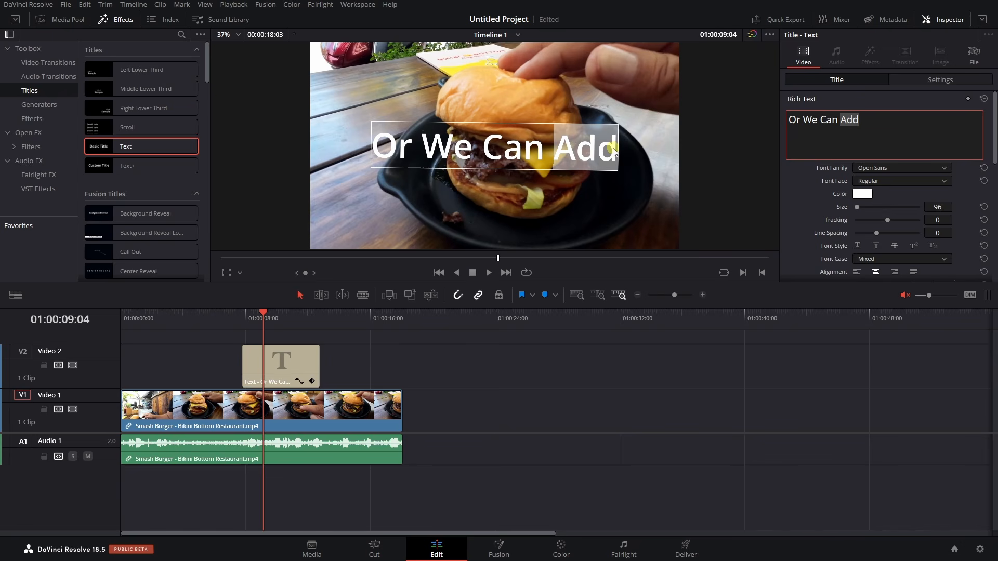
key(Right)
text(Directly)
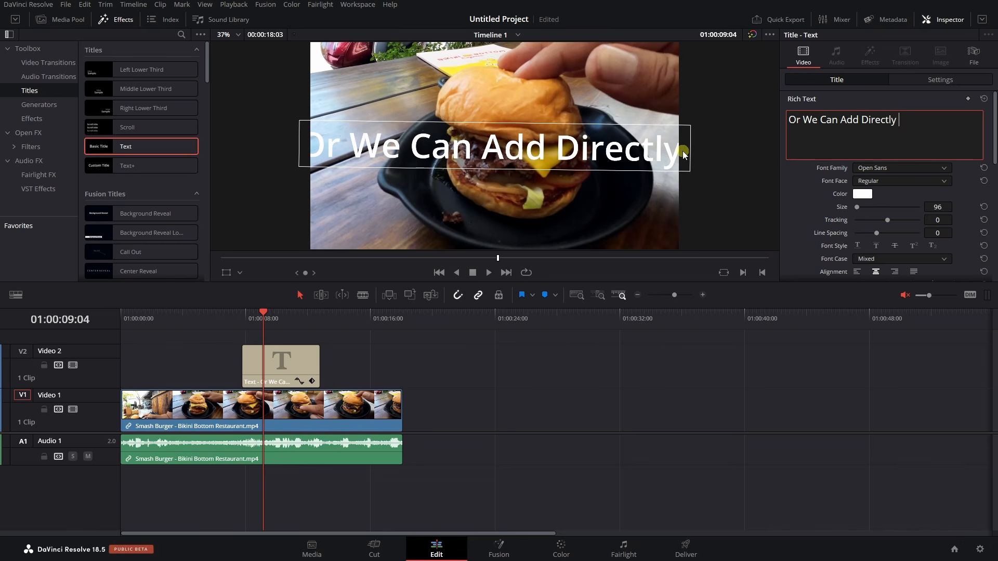
Replace the whole title text with "More Interesting.".
key(BackSpace)
key(BackSpace)
key(BackSpace)
key(BackSpace)
key(BackSpace)
key(BackSpace)
key(BackSpace)
key(BackSpace)
key(BackSpace)
key(BackSpace)
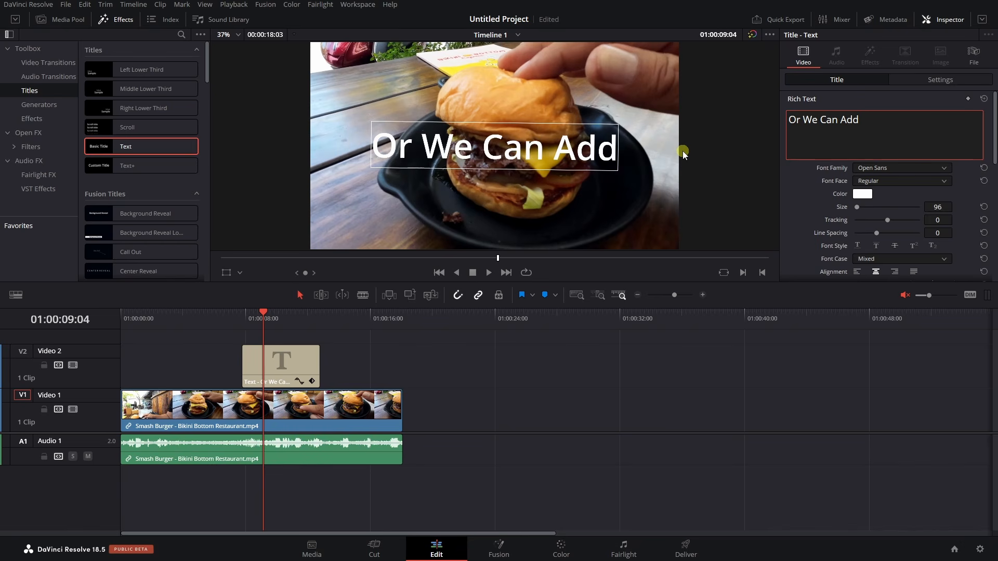
key(BackSpace)
key(BackSpace)
key(BackSpace)
key(BackSpace)
key(BackSpace)
key(BackSpace)
key(BackSpace)
key(BackSpace)
key(BackSpace)
key(BackSpace)
key(BackSpace)
key(BackSpace)
key(BackSpace)
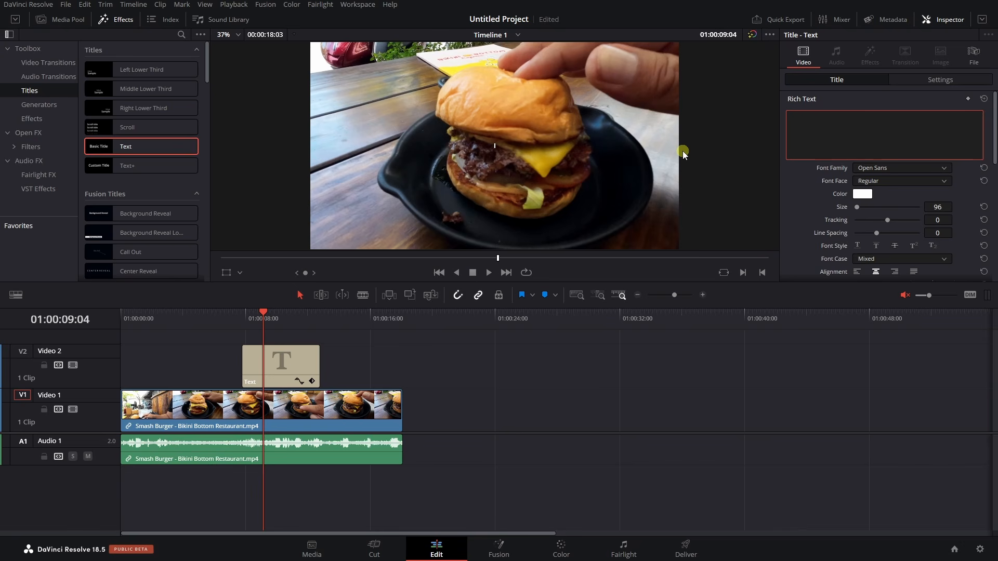
text(More INter)
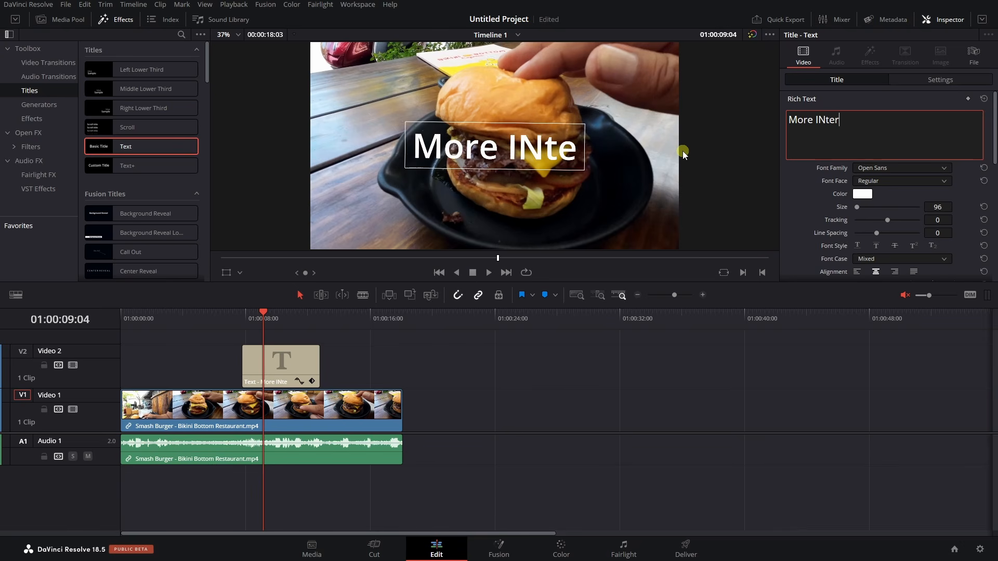
text(e)
key(BackSpace)
key(BackSpace)
key(BackSpace)
key(BackSpace)
key(BackSpace)
text(nte)
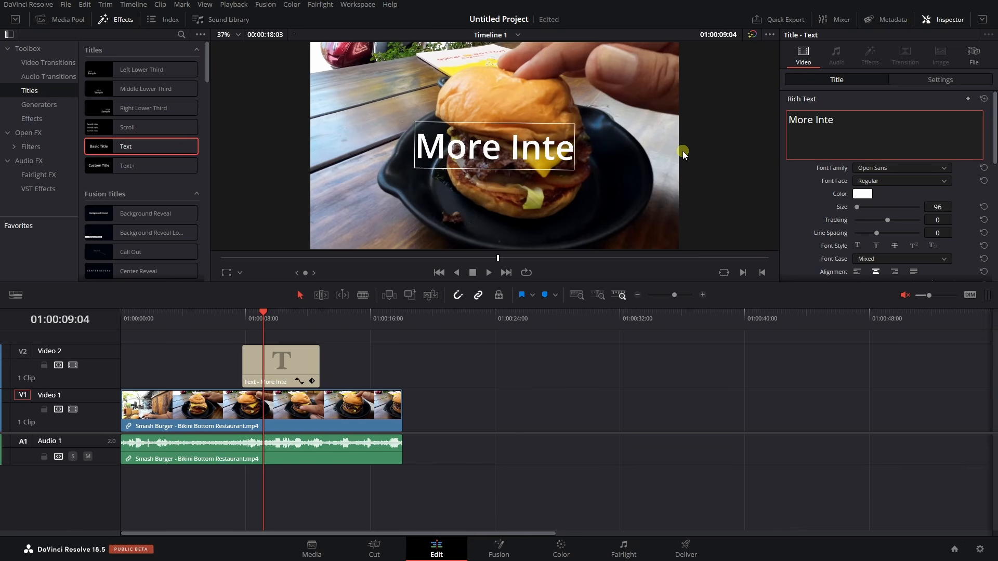
text(resting.)
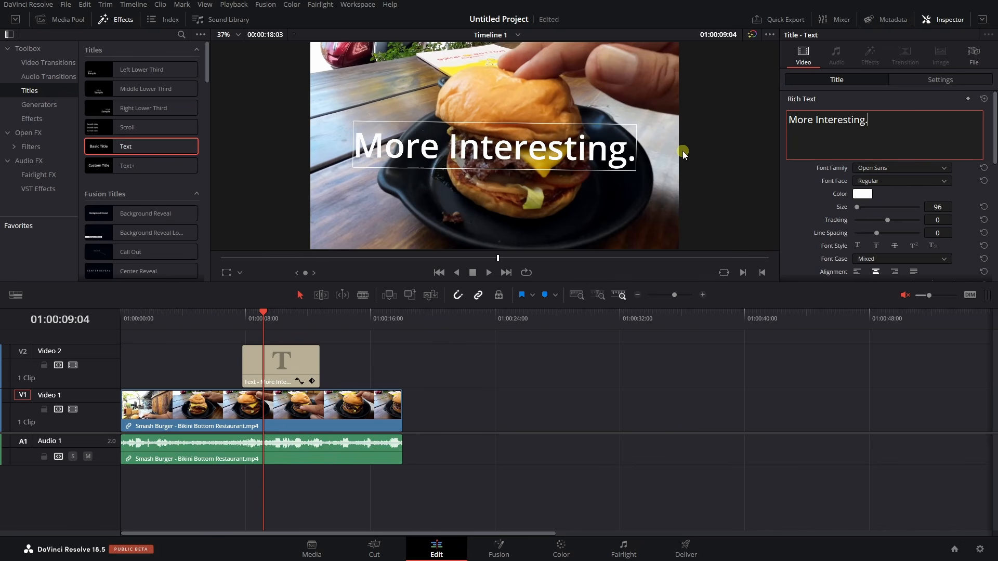
click(801, 192)
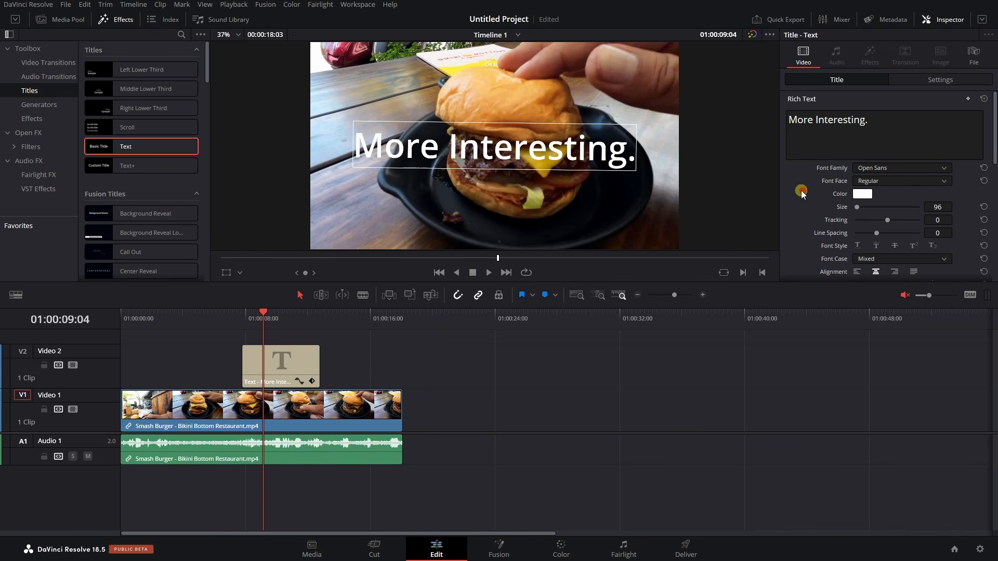
Browse the available fonts for the title and set its font family to Noto Serif Lao.
click(944, 169)
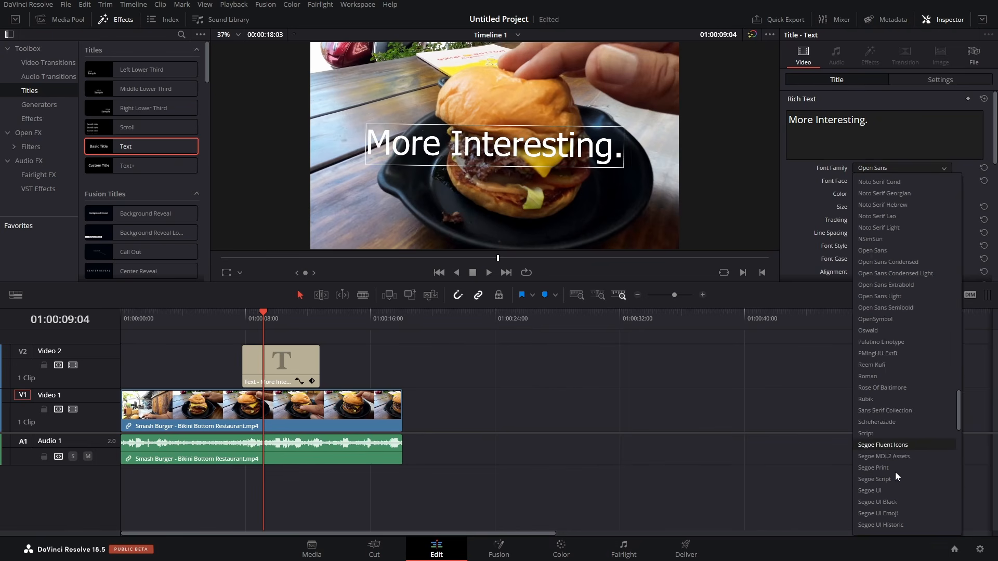
scroll(895, 472, down, 8)
scroll(895, 470, up, 9)
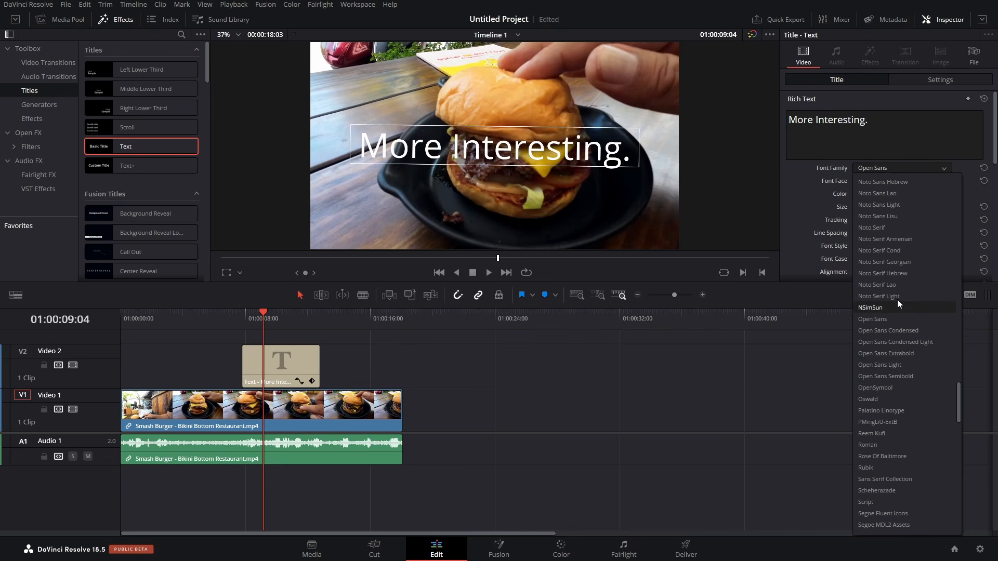
click(881, 286)
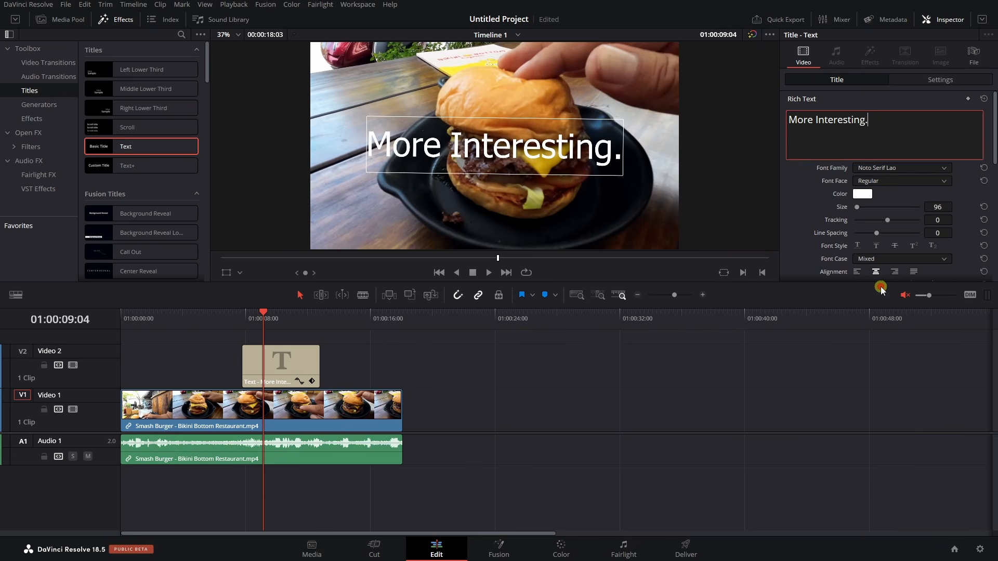
click(798, 215)
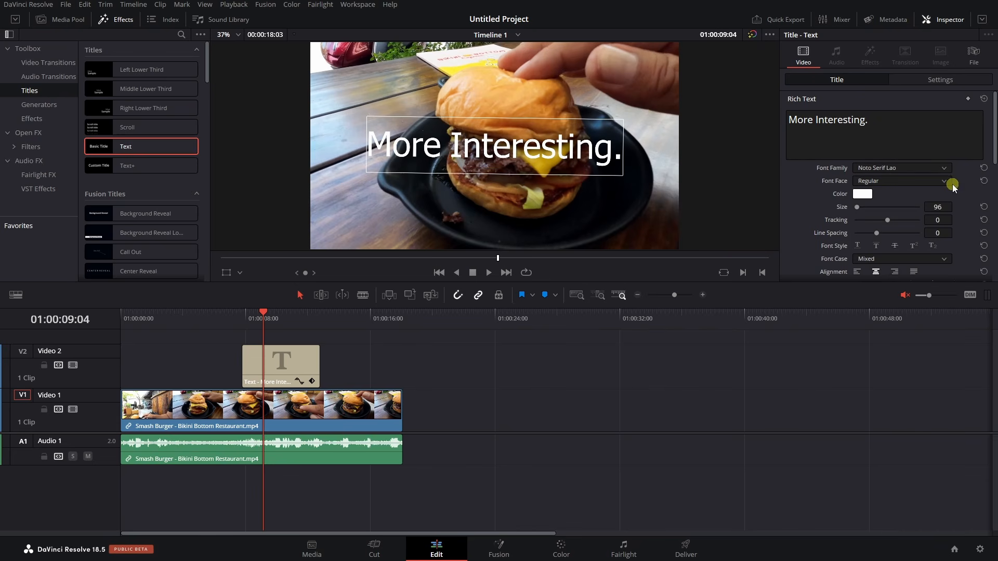
Try dark red #550000 as the title's text color and undo the color change.
click(864, 195)
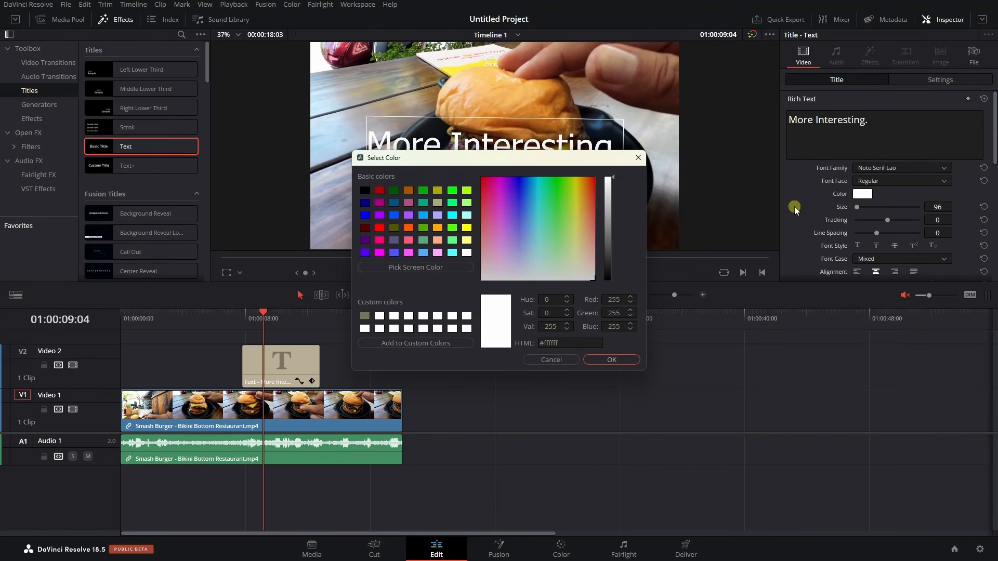
click(367, 230)
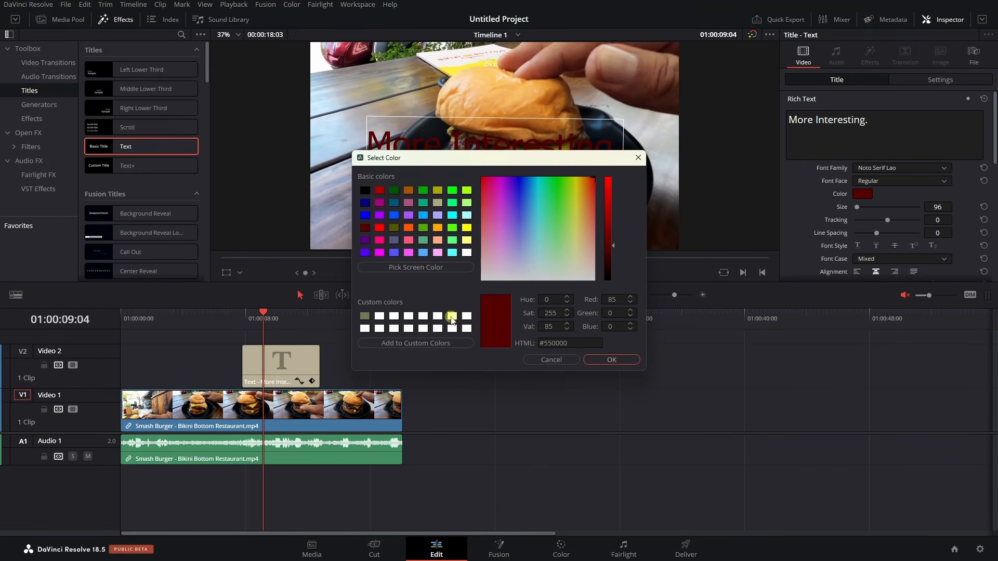
click(618, 363)
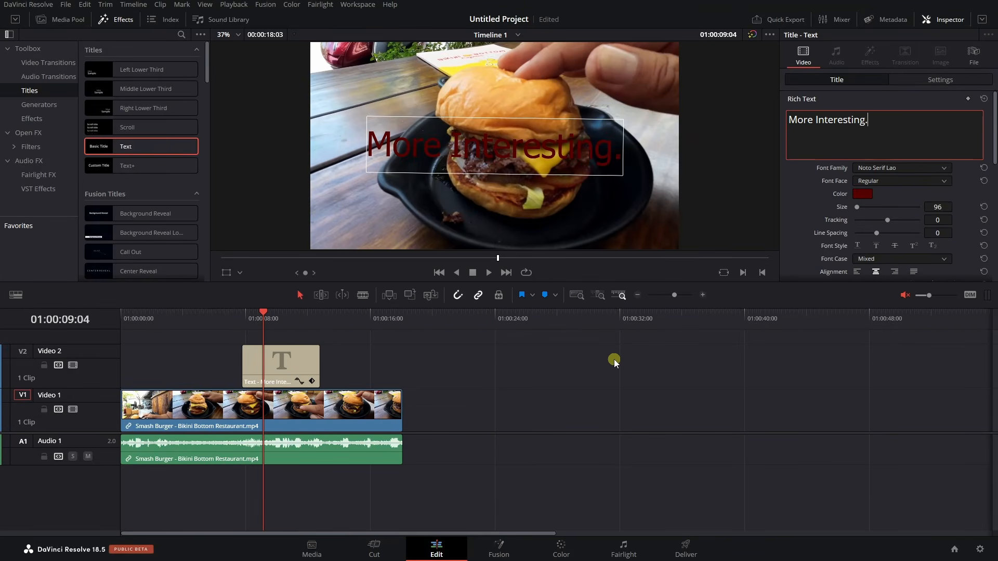
key(ctrl+z)
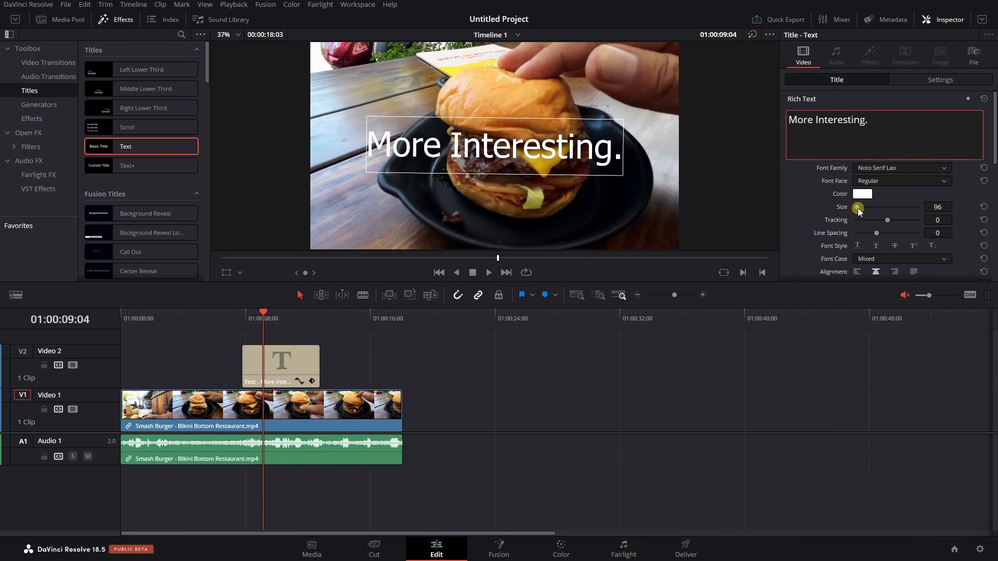
Reduce the title's text size to 59, reset the size to its default and save the project.
drag(857, 208, 856, 211)
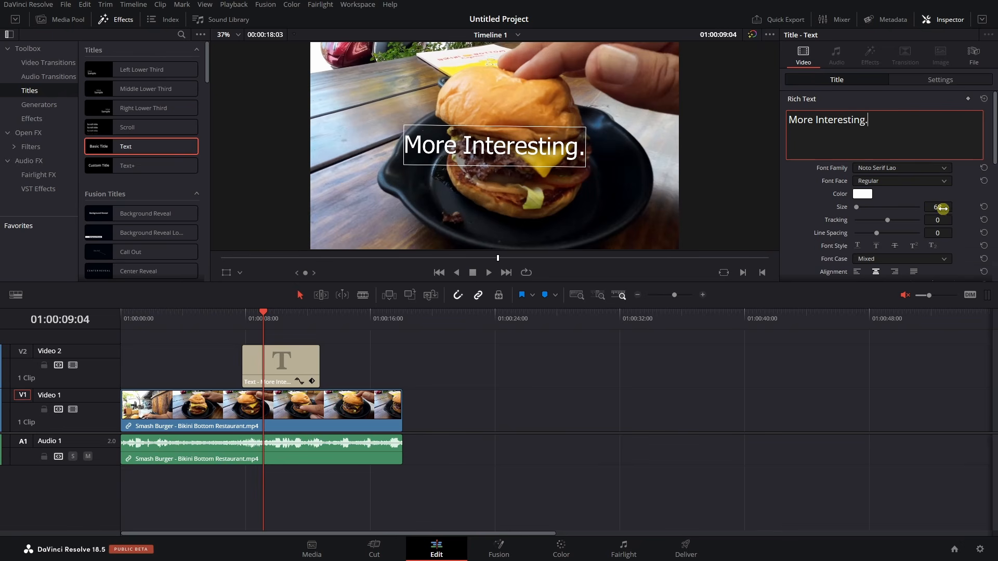
mouse_move(936, 207)
mouse_down()
mouse_move(955, 211)
mouse_move(931, 211)
mouse_move(939, 209)
mouse_up()
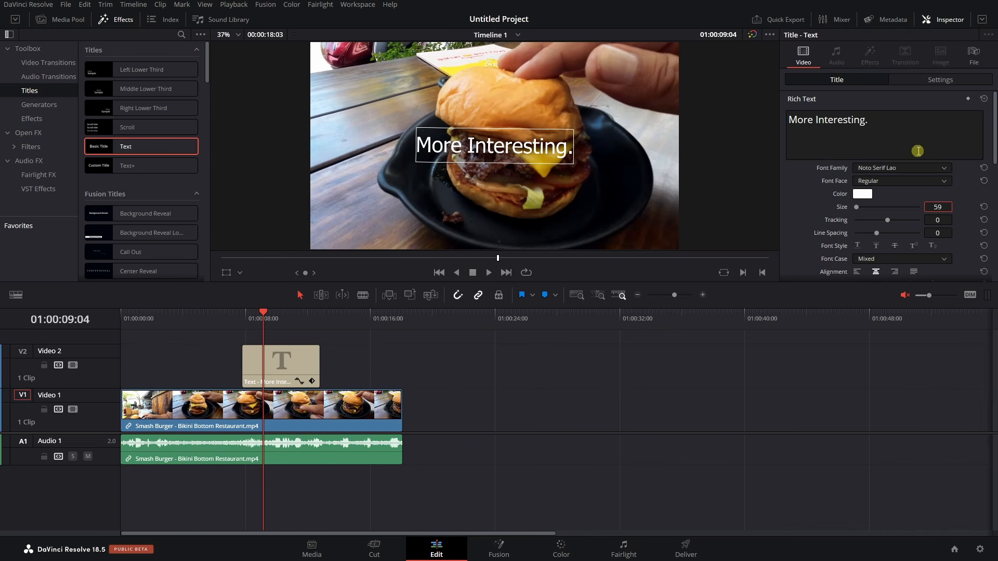
click(985, 207)
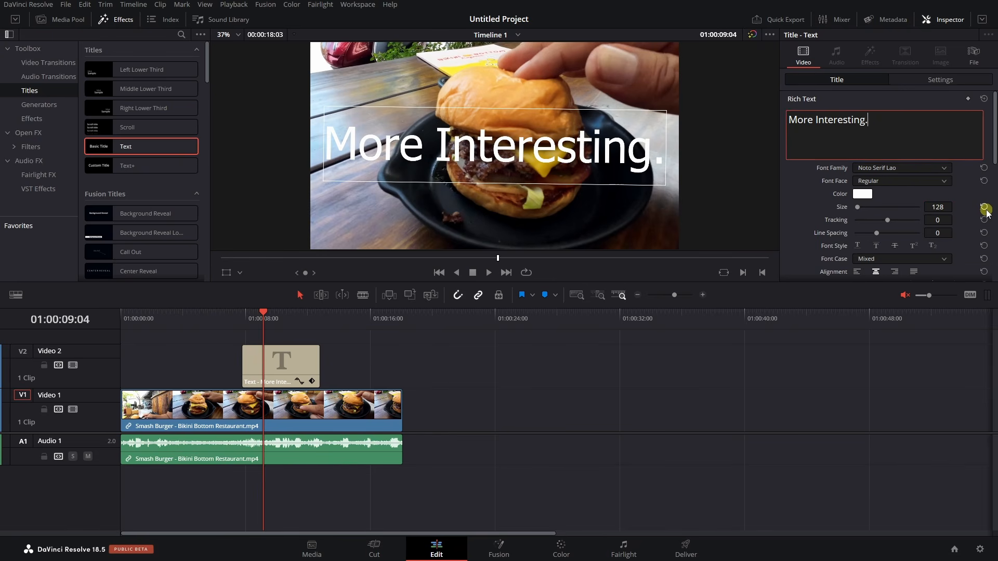
key(ctrl+s)
Lower the title's text size to 42 and restore the default size.
drag(936, 209, 892, 211)
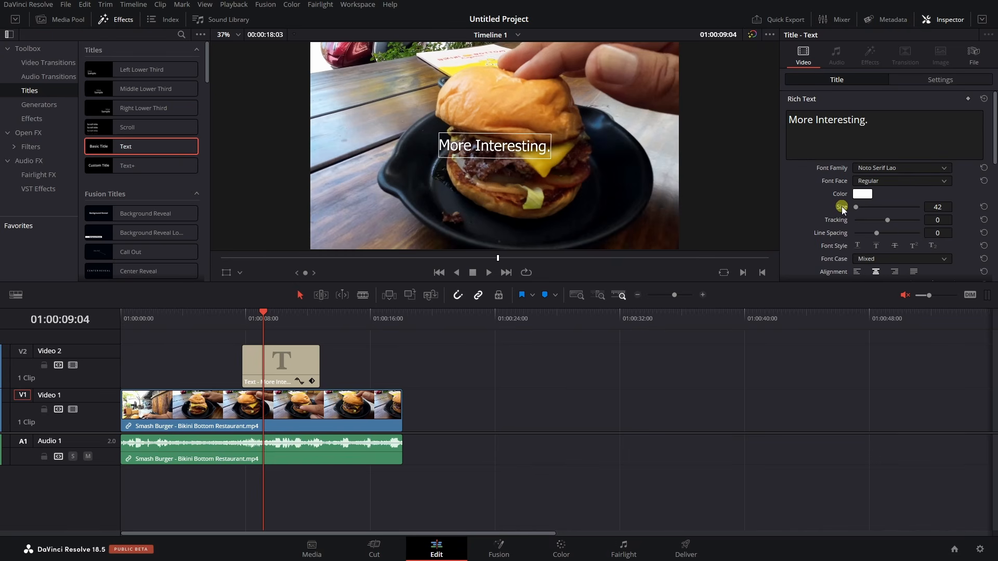
click(512, 147)
drag(844, 209, 852, 209)
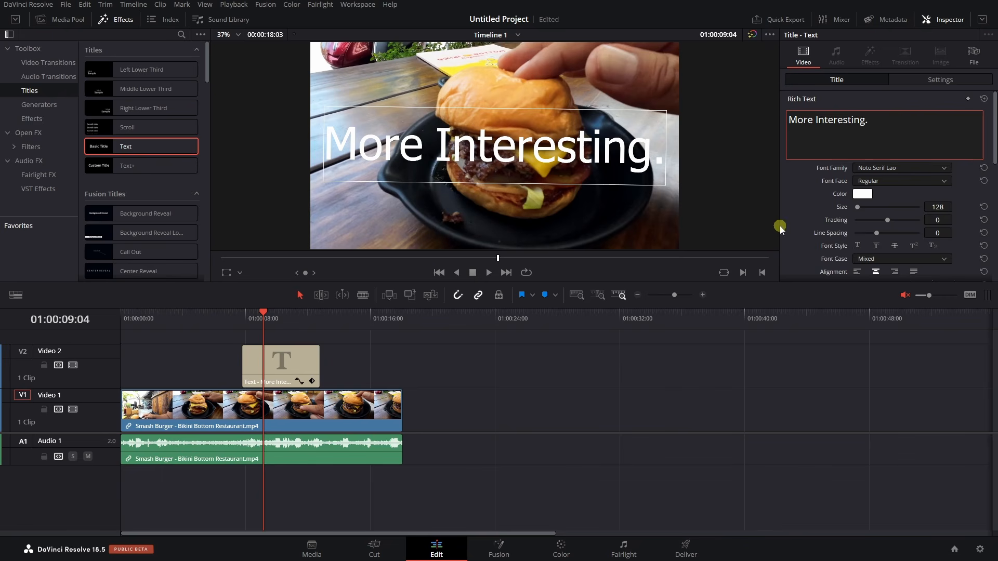
Try a tracking of -53 and a line spacing of 244 on the title, and reset both to 0.
mouse_move(888, 220)
mouse_down()
mouse_move(869, 221)
mouse_move(896, 233)
mouse_up()
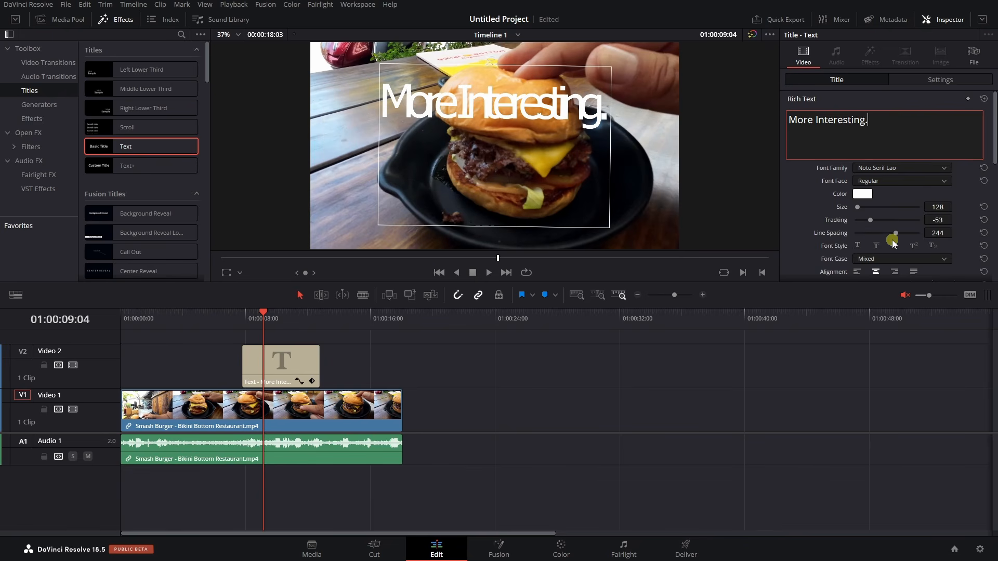
double_click(828, 234)
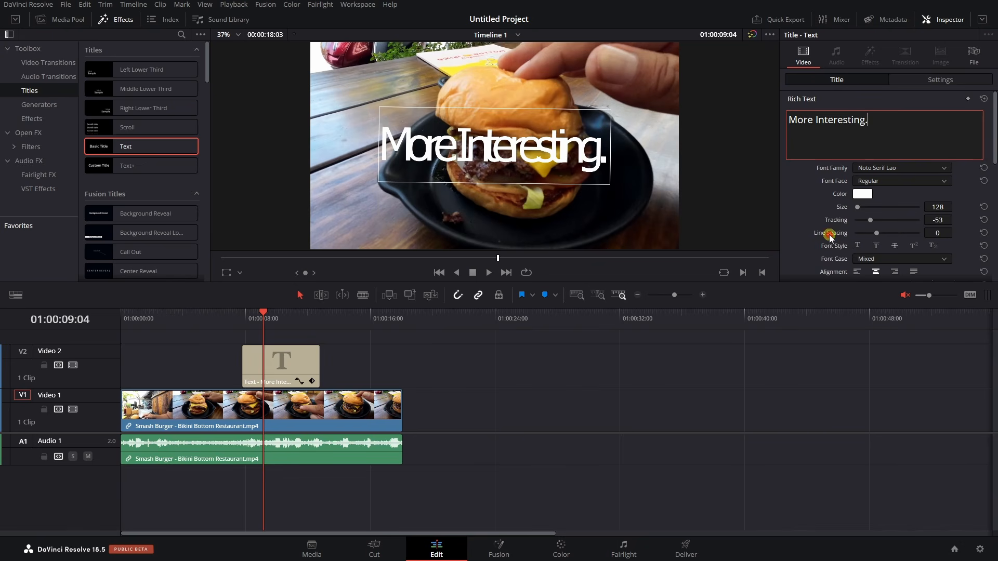
click(984, 219)
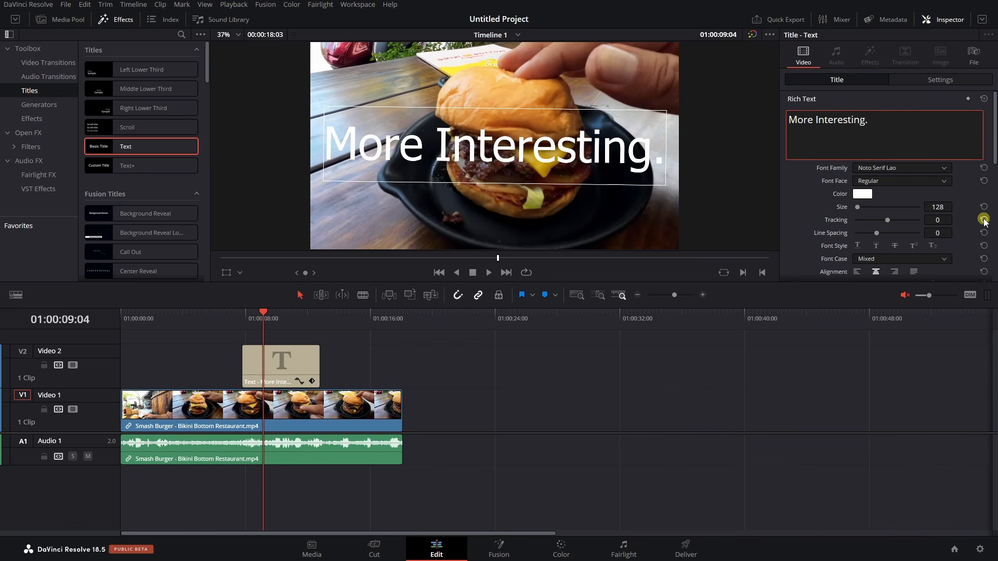
Try size 1166, tracking -30 and line spacing 204 on the title, and reset all of its Rich Text settings.
click(864, 214)
drag(859, 208, 896, 259)
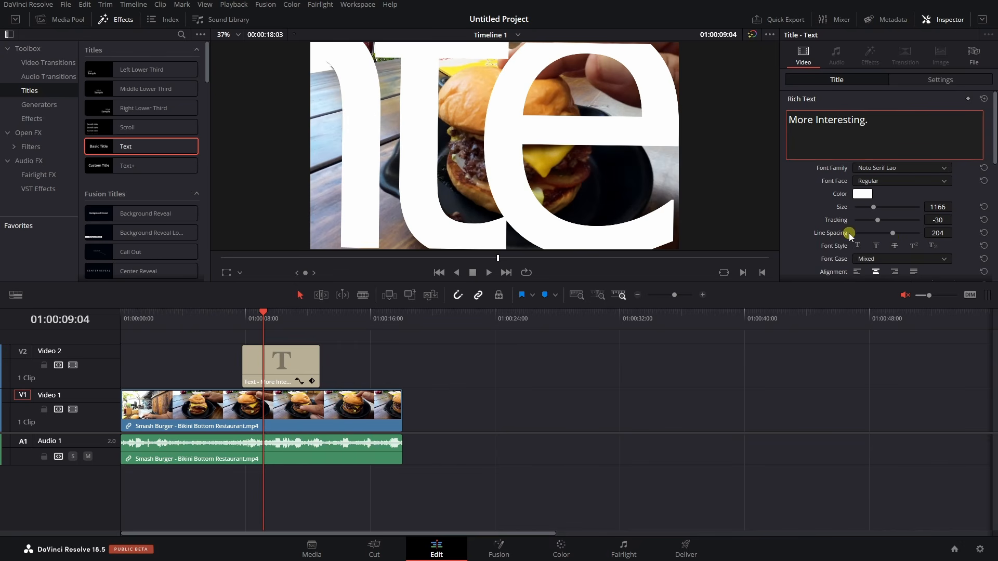
click(985, 100)
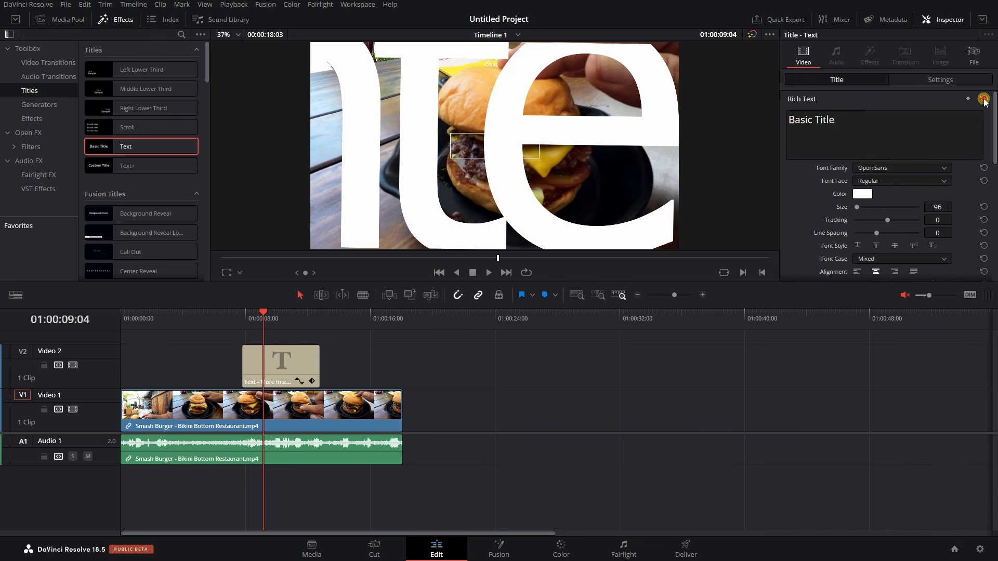
click(917, 153)
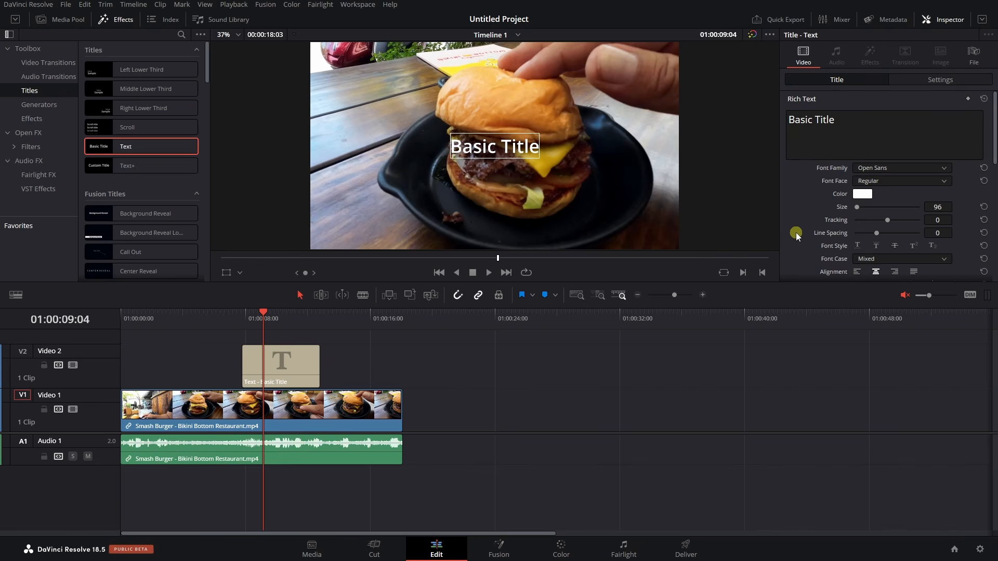
Set tracking to 12 and line spacing to -20, and add a second title line reading "let's put a bit more text.".
mouse_move(888, 223)
mouse_down()
mouse_move(908, 225)
mouse_move(875, 233)
mouse_up()
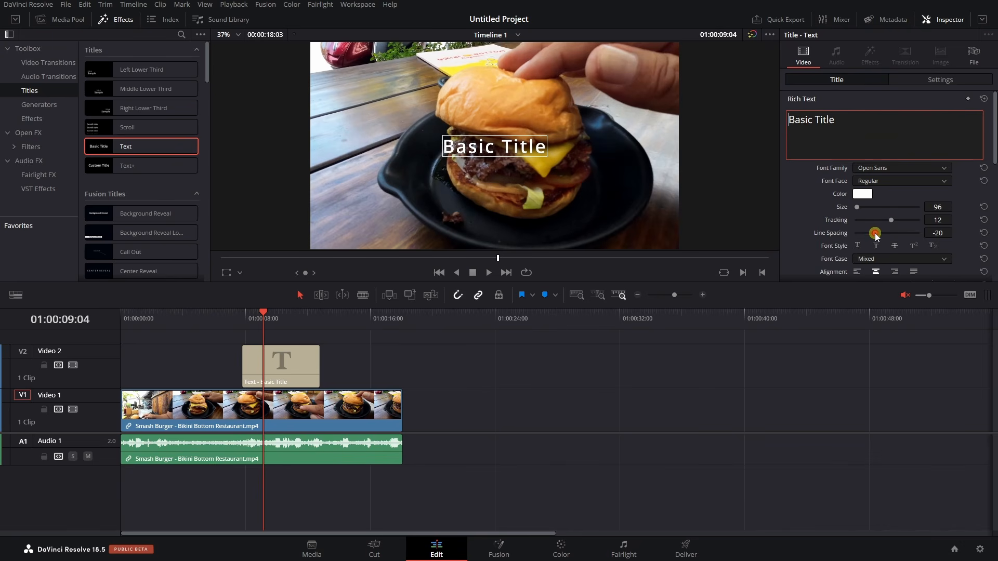
click(863, 122)
key(Return)
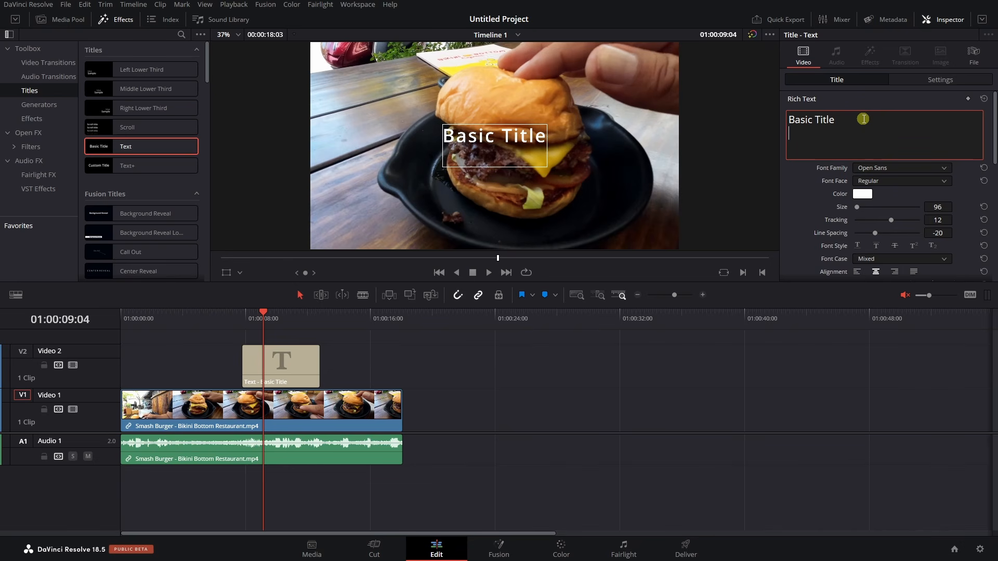
text(let's put a bit m)
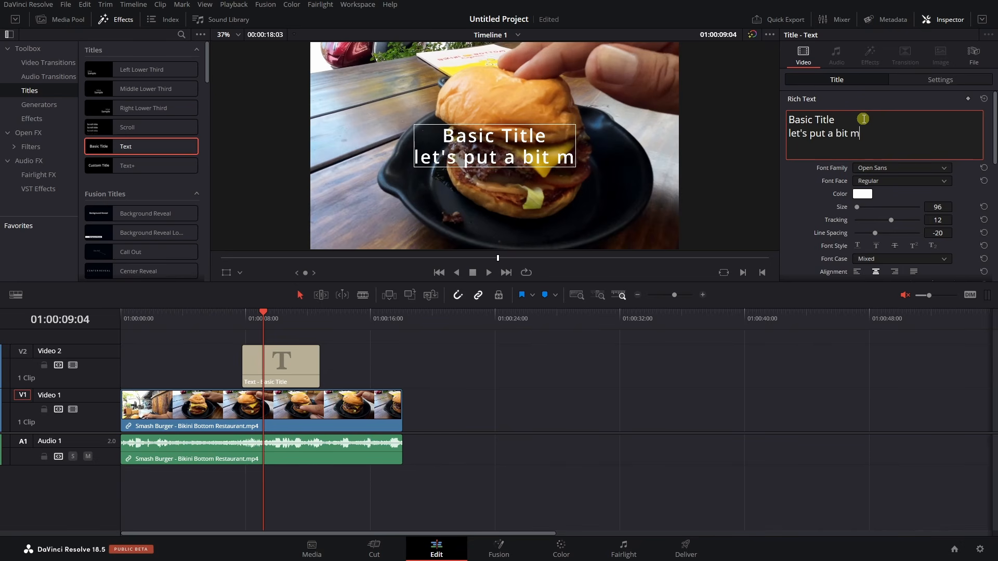
text(ore text.)
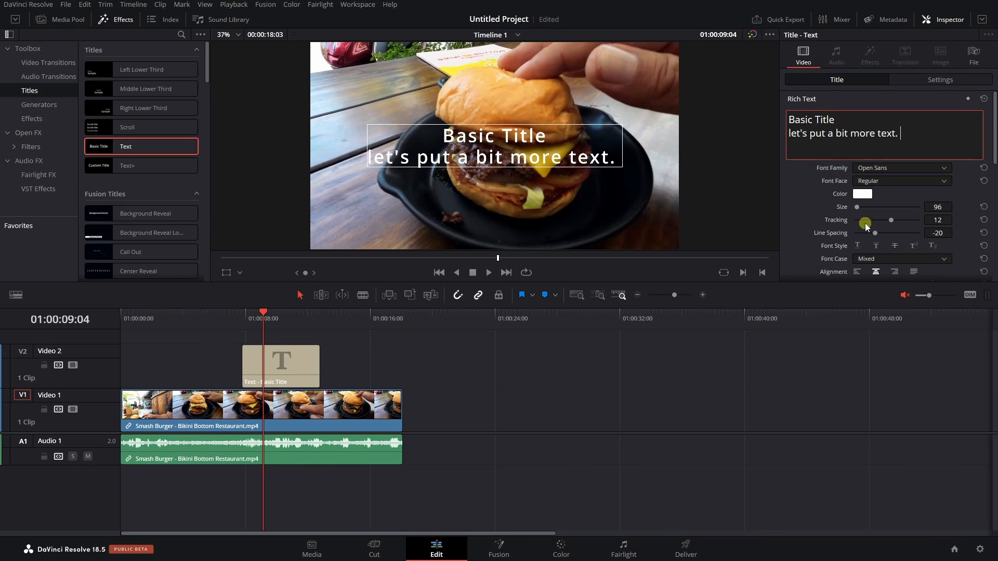
Tighten the two-line title's line spacing to -99, and reset its line spacing, tracking and size to their defaults.
drag(877, 235, 869, 233)
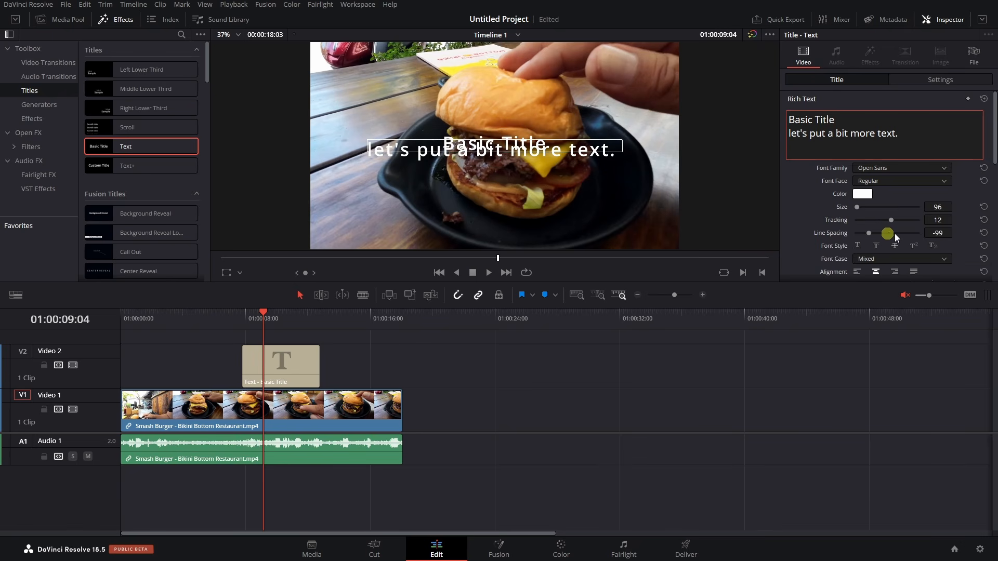
click(984, 233)
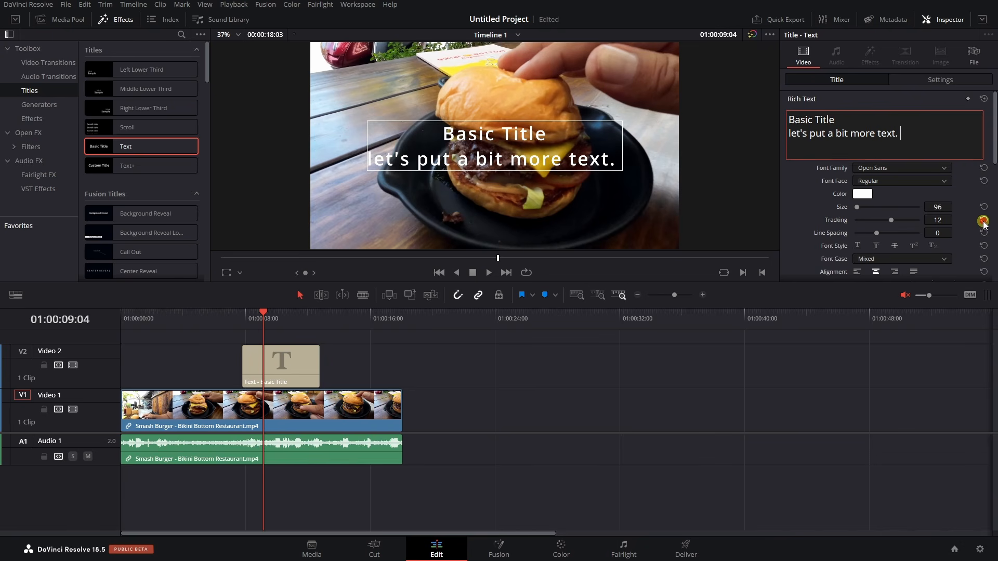
click(984, 221)
click(984, 207)
Try left, right and justified alignment on the two-line title, and return it to center alignment.
drag(994, 149, 994, 198)
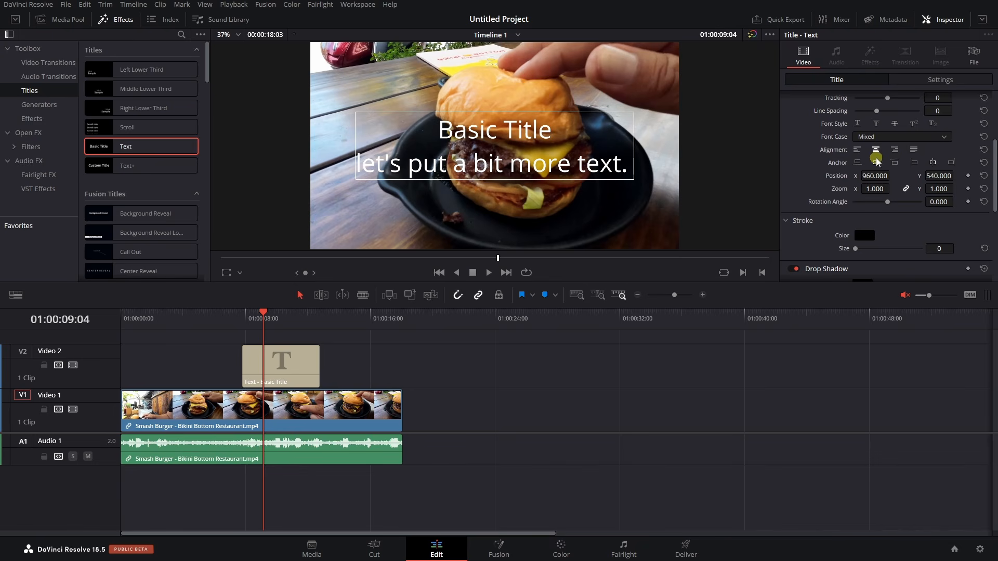
click(857, 150)
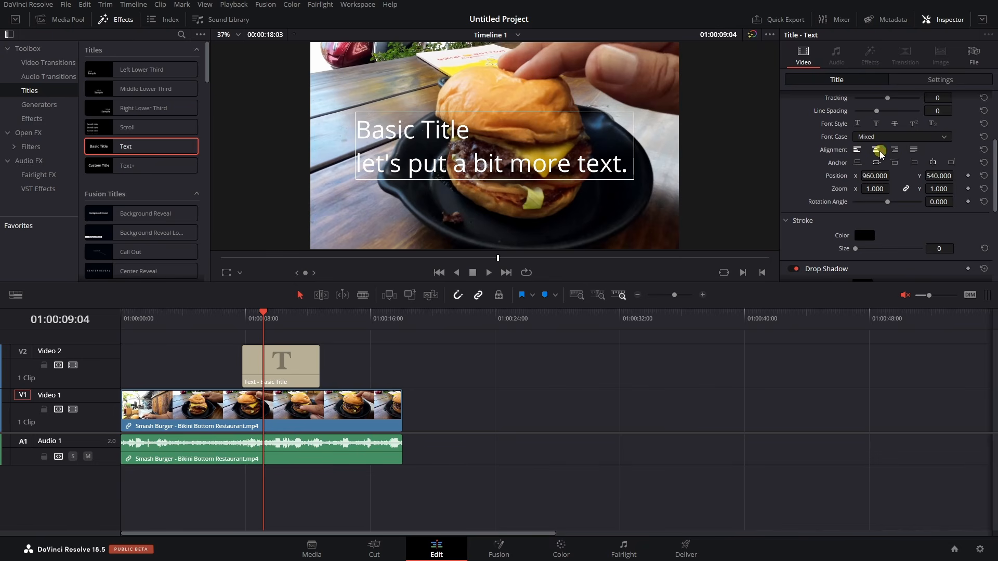
click(879, 152)
click(896, 152)
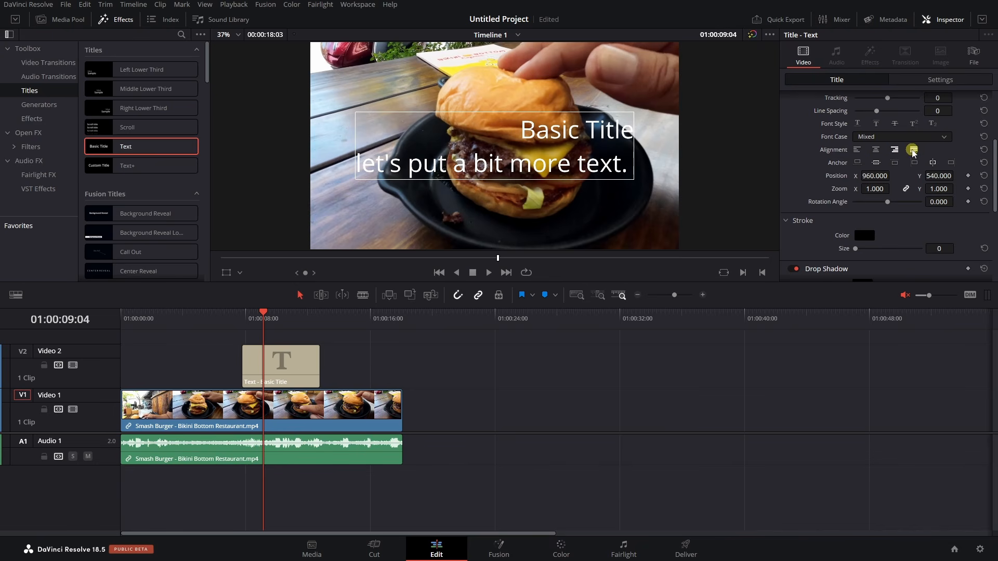
click(913, 151)
click(876, 151)
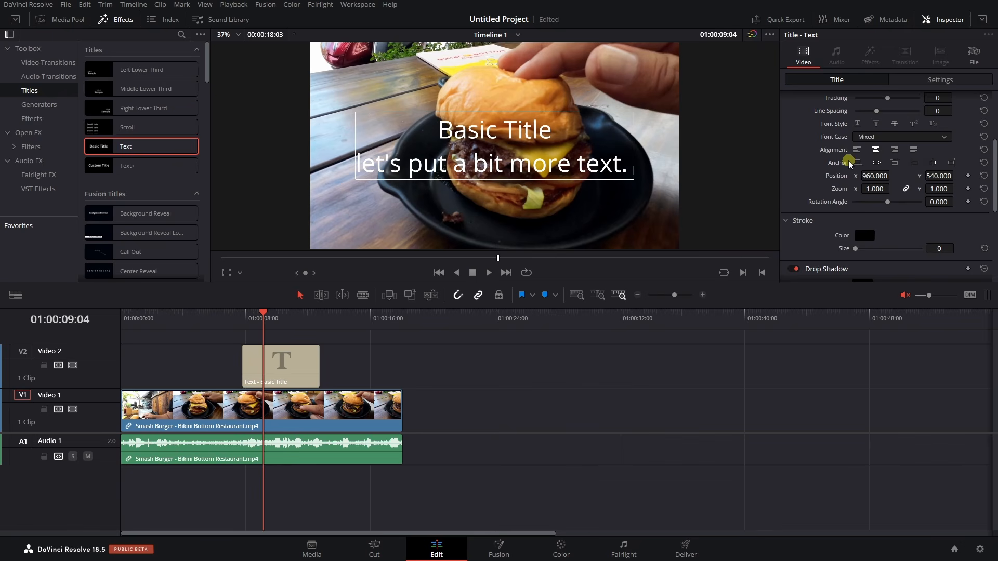
Try position X 984, Y 469, zoom 0.960 and rotation 2.750 on the two-line title, and reset its Rich Text settings.
scroll(870, 159, down, 2)
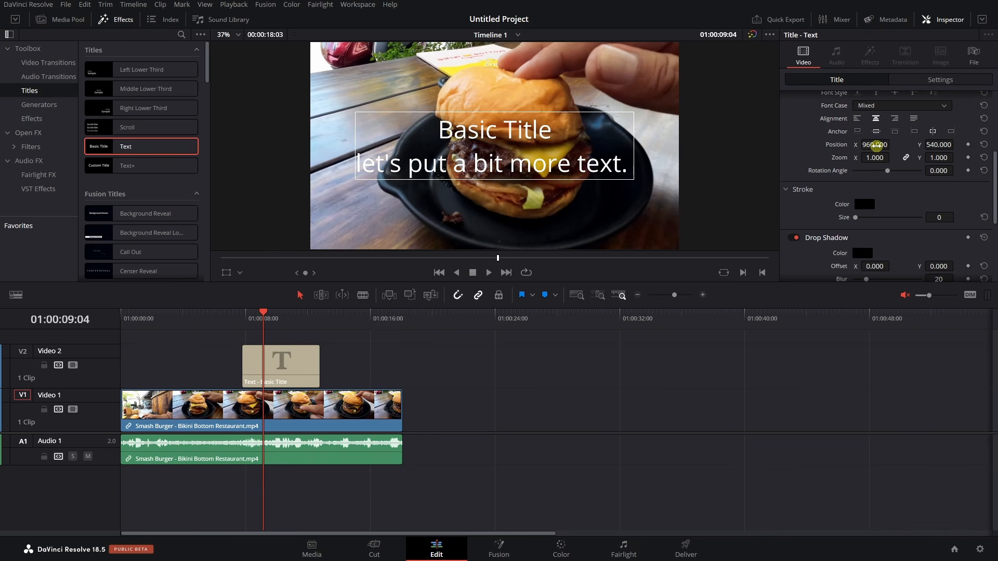
drag(876, 146, 941, 145)
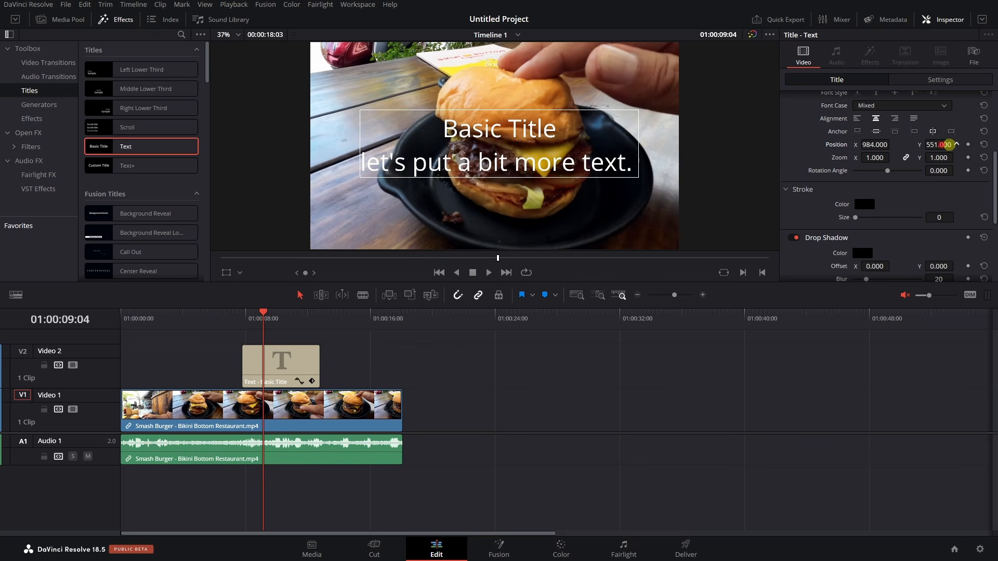
drag(431, 295, 409, 295)
drag(875, 158, 889, 179)
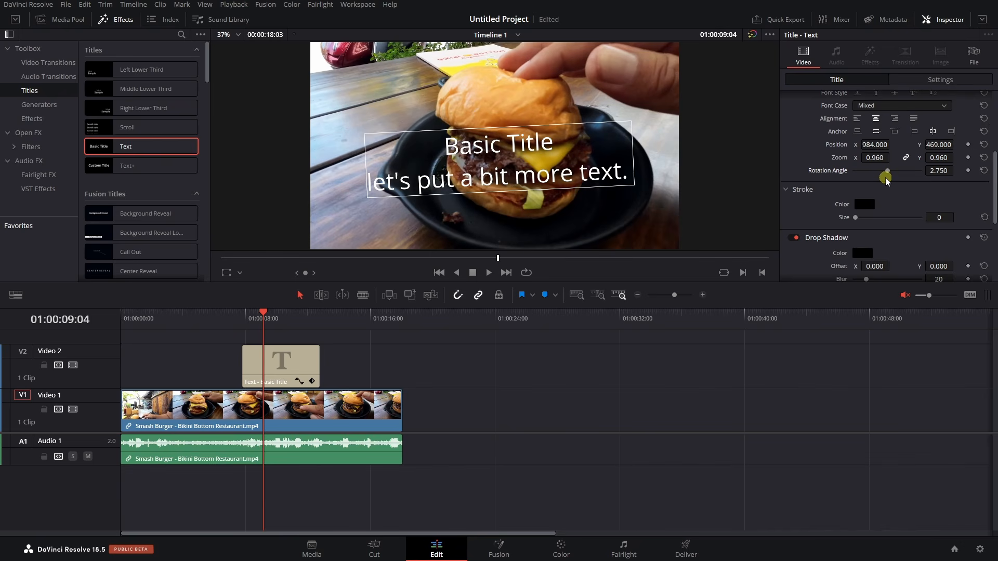
drag(994, 186, 994, 125)
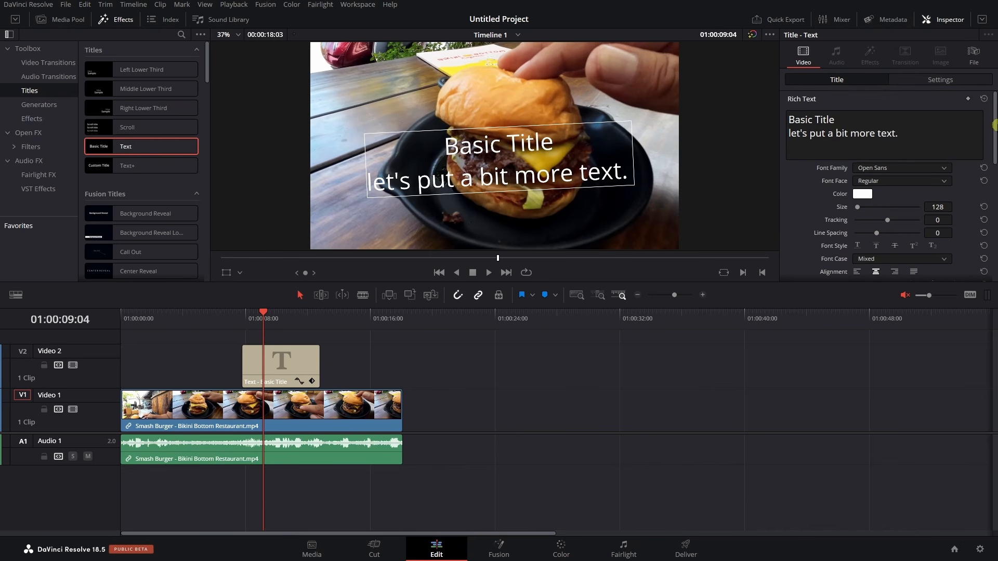
click(985, 100)
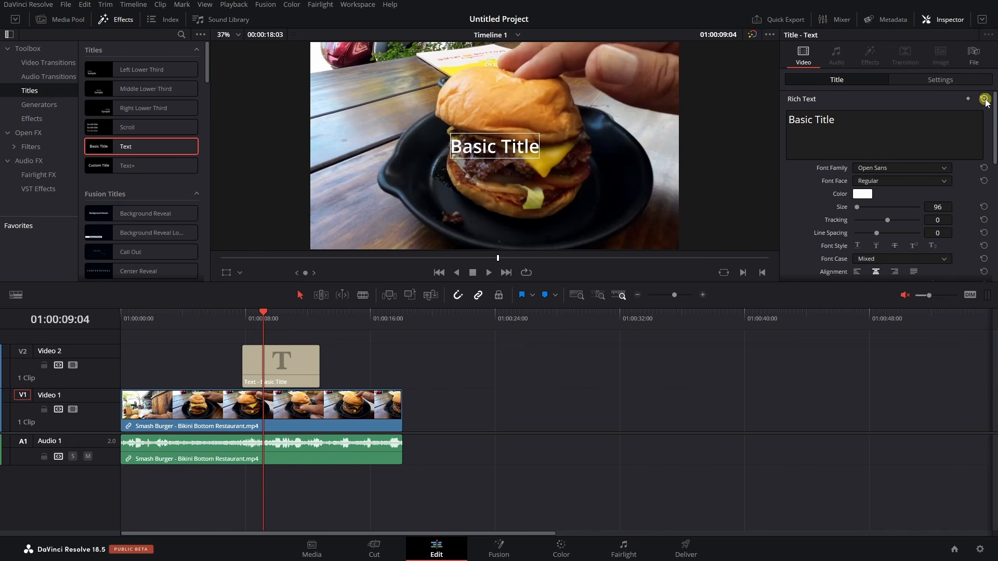
Offset the title's drop shadow to X 25, Y -34, and enlarge the text to about twice its width.
drag(994, 111, 994, 191)
mouse_move(856, 164)
mouse_down()
mouse_move(871, 166)
mouse_move(832, 166)
mouse_up()
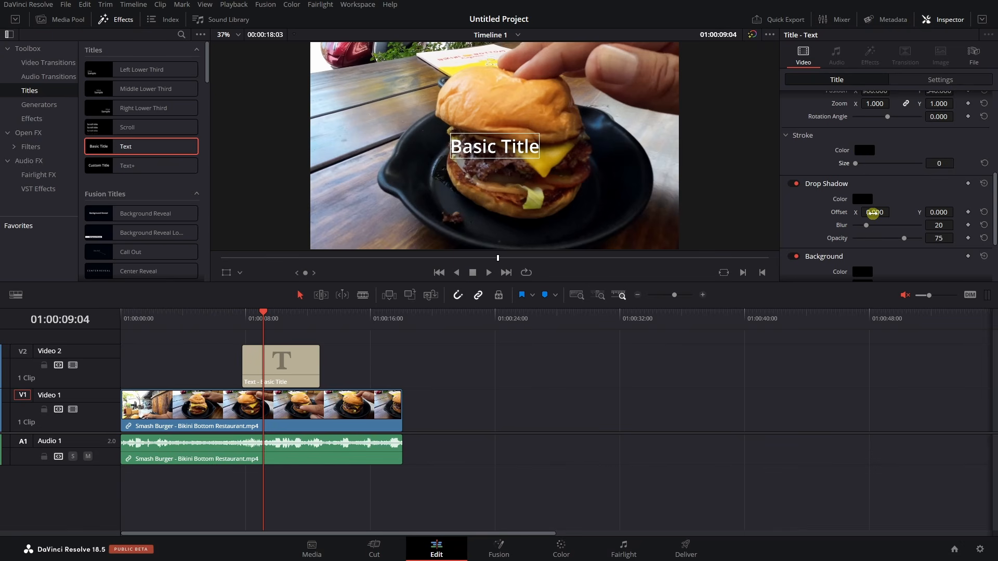
drag(873, 213, 911, 214)
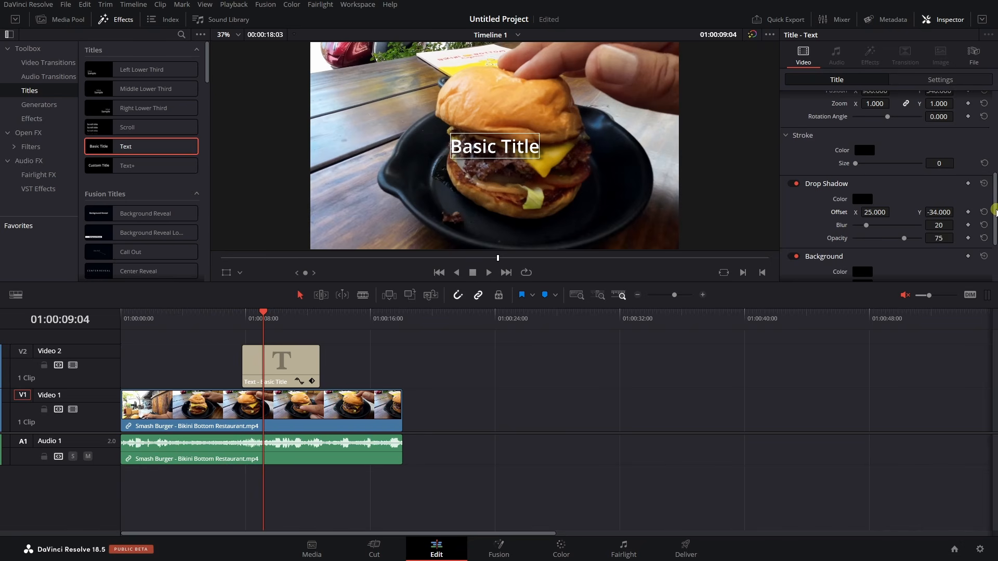
scroll(996, 211, up, 5)
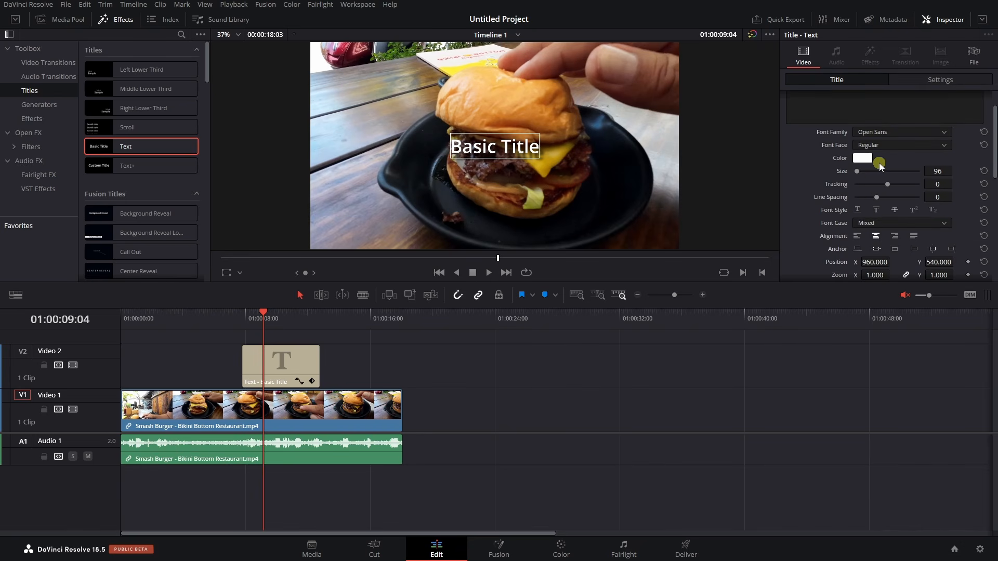
drag(858, 172, 860, 172)
drag(994, 135, 995, 226)
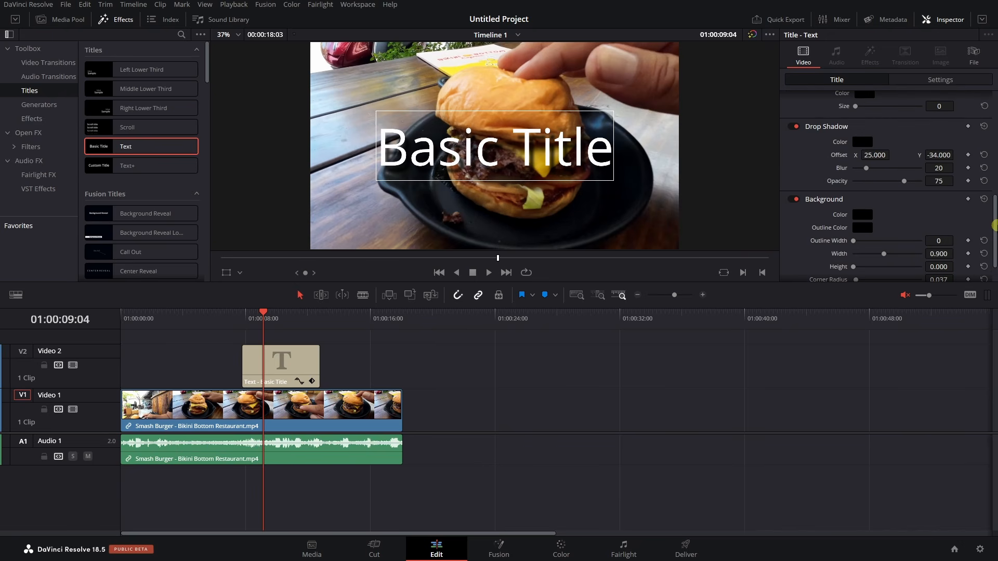
Set the drop shadow's opacity to 100, Y offset to -16 and blur to 7.
drag(905, 182, 951, 184)
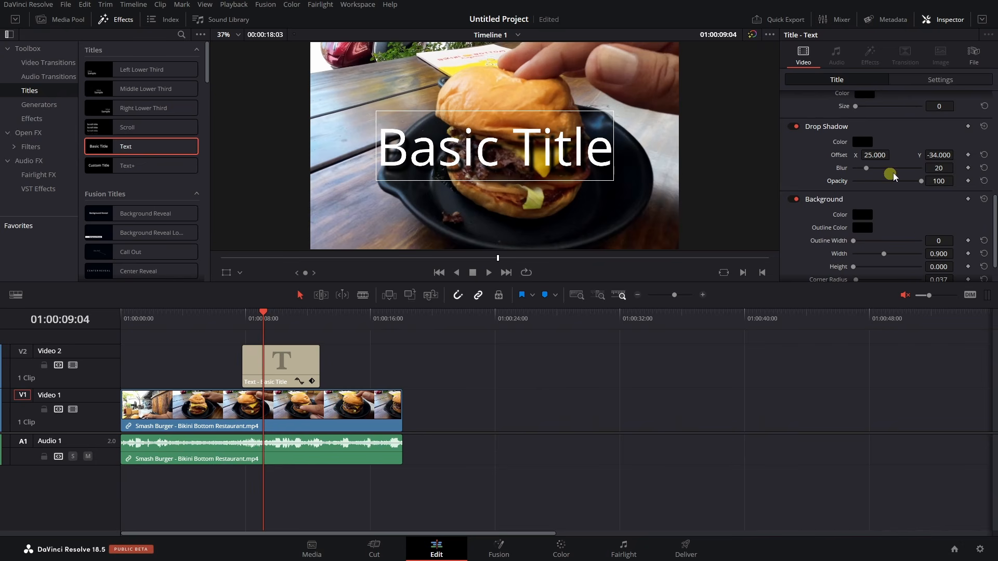
drag(939, 154, 453, 294)
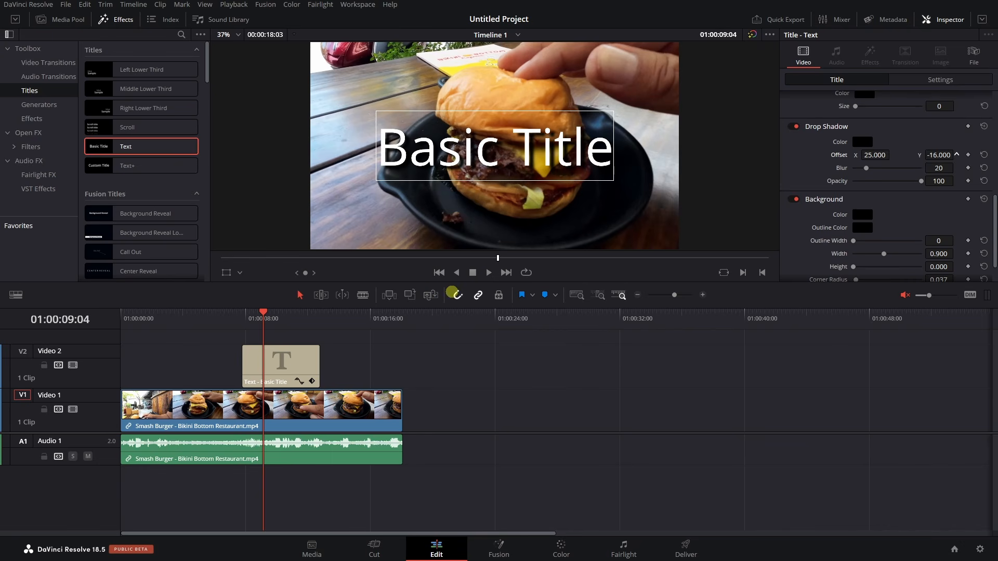
click(866, 168)
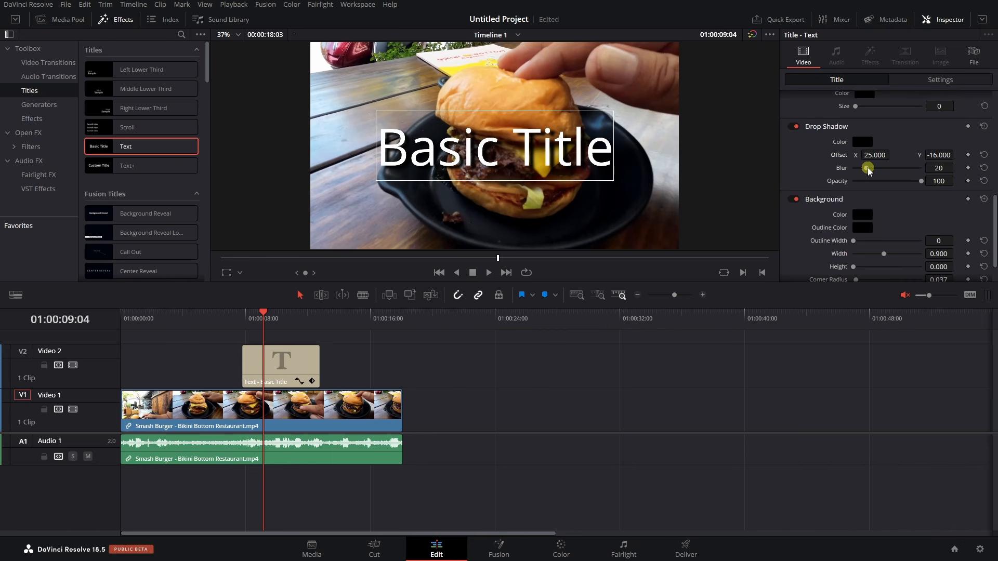
mouse_move(867, 170)
mouse_down()
mouse_move(824, 171)
mouse_move(947, 170)
mouse_move(857, 177)
mouse_up()
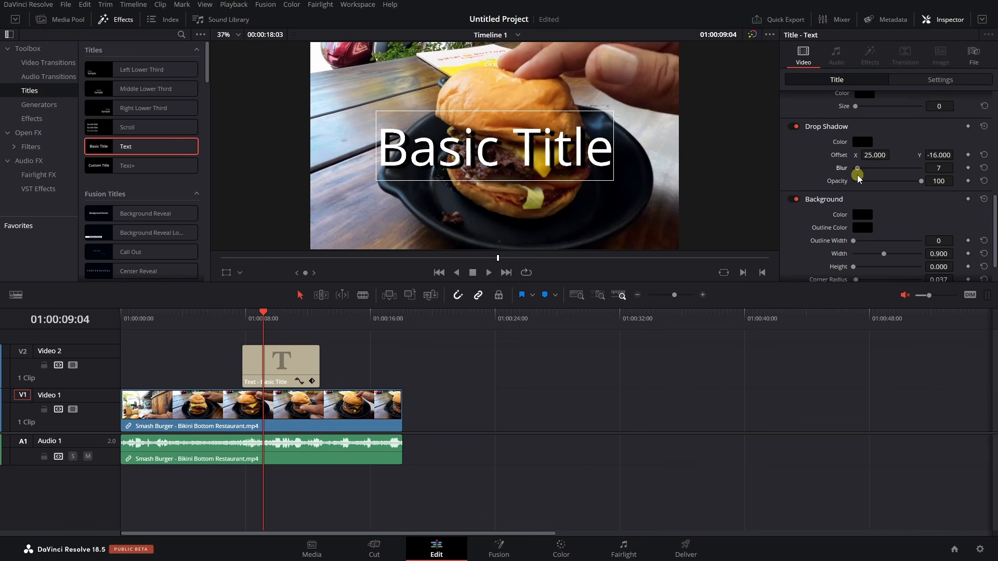
Try a title background with width 0.763, height 0.504 and opacity 52, and reset all title settings.
scroll(994, 220, down, 2)
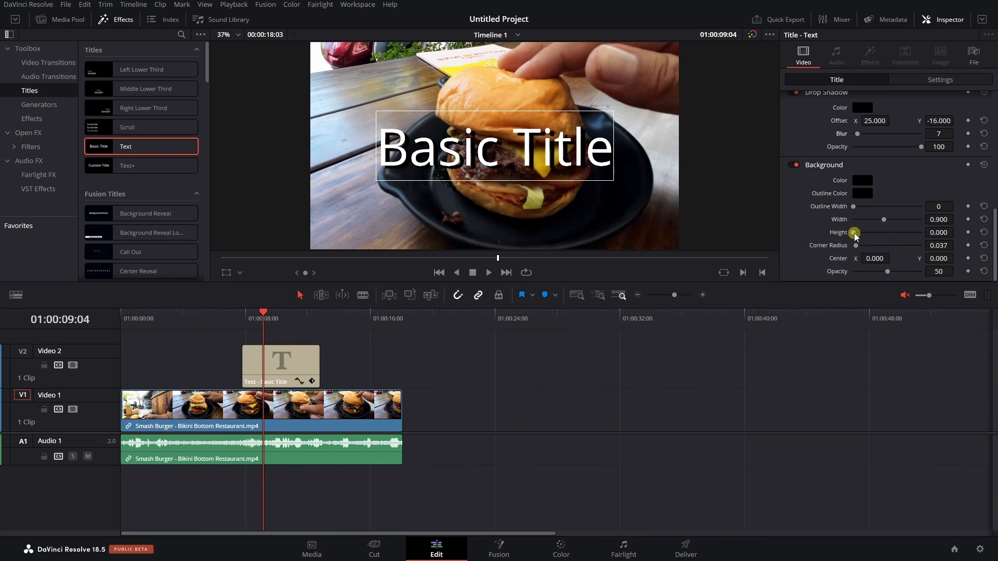
drag(855, 234, 878, 220)
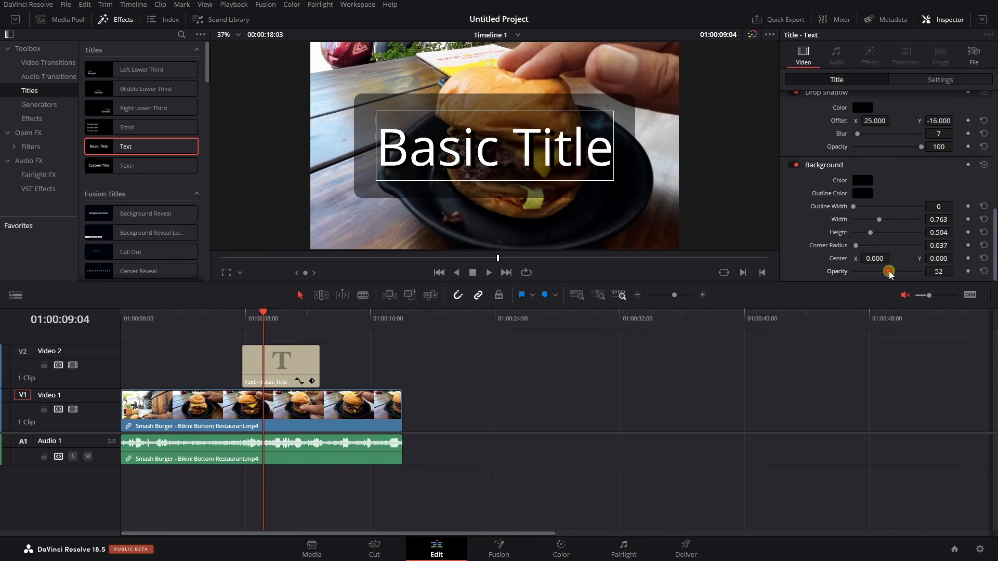
mouse_move(889, 273)
mouse_down()
mouse_move(923, 276)
mouse_move(889, 278)
mouse_up()
mouse_move(994, 251)
mouse_down()
mouse_move(994, 111)
mouse_move(994, 234)
mouse_up()
click(985, 99)
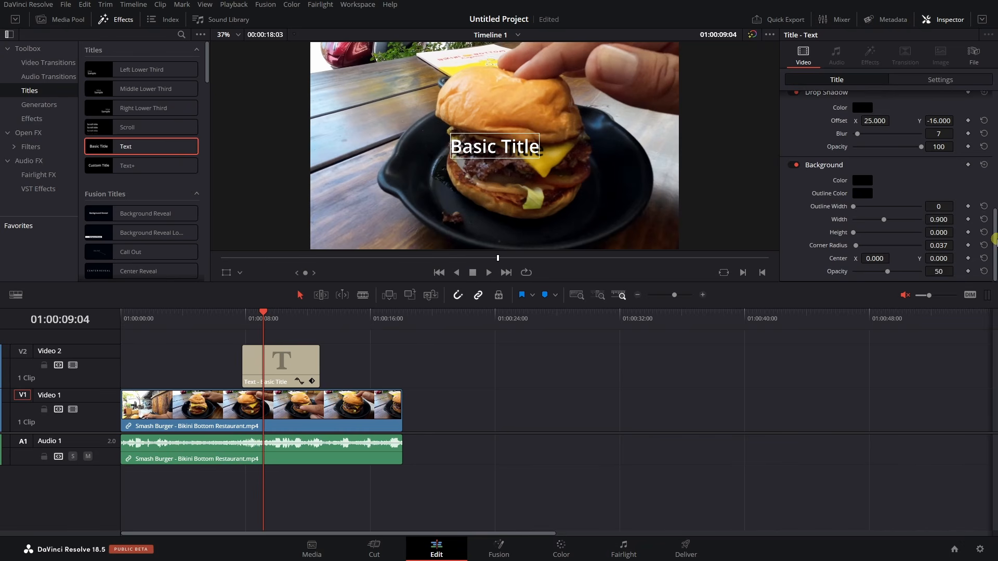
Show the Transform overlay, shrink the title to about half the frame, and scale it back to full frame size.
scroll(794, 201, up, 5)
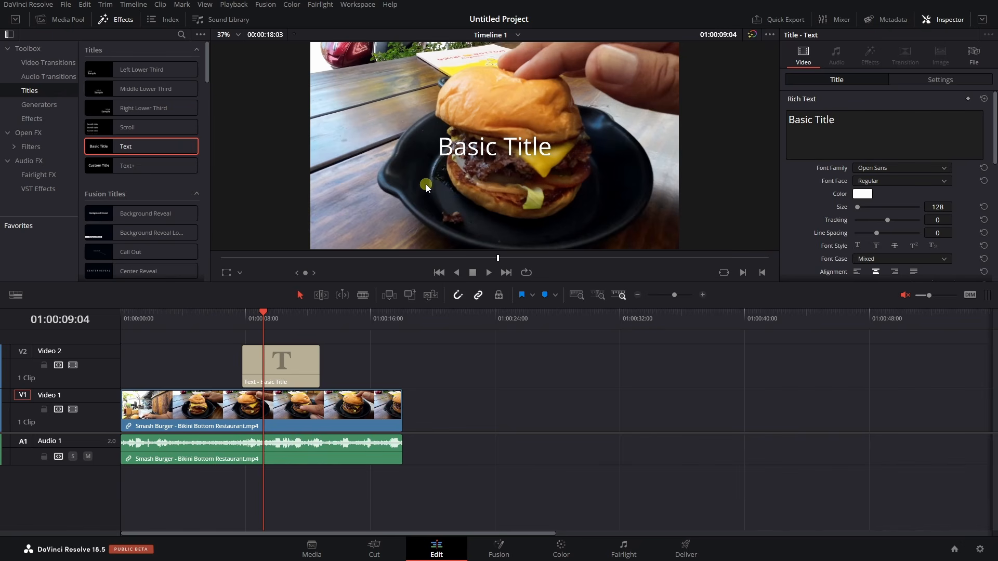
click(225, 274)
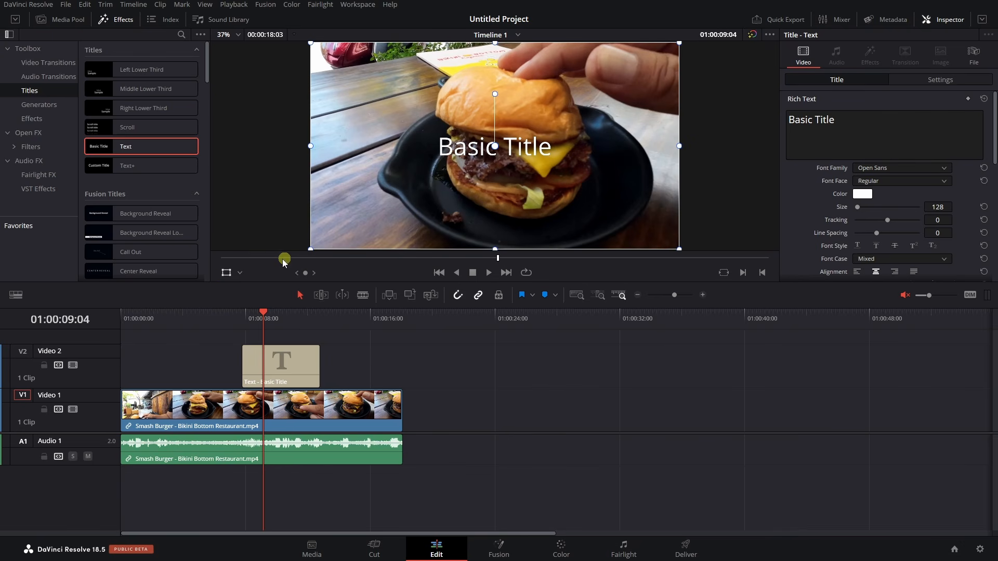
click(240, 273)
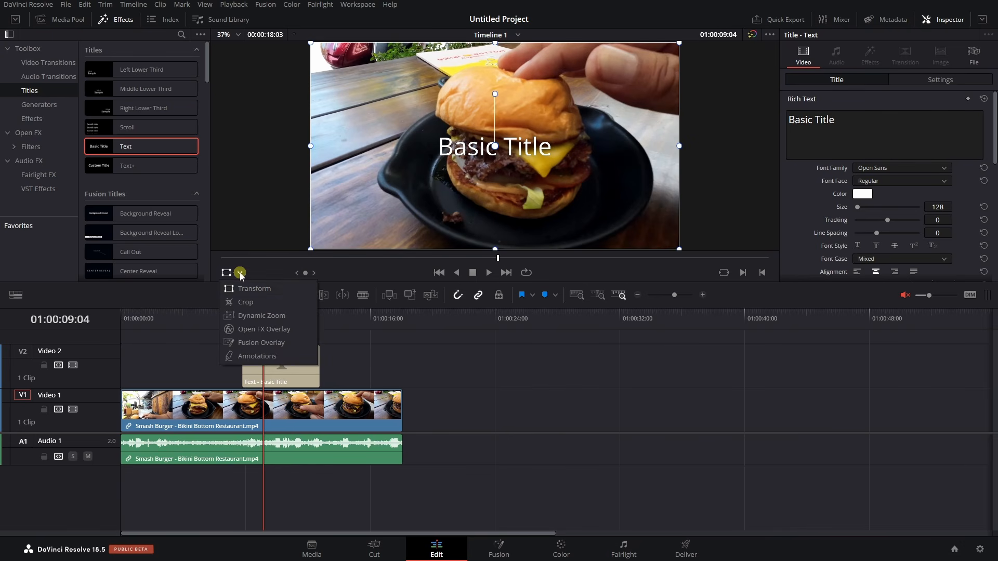
click(256, 290)
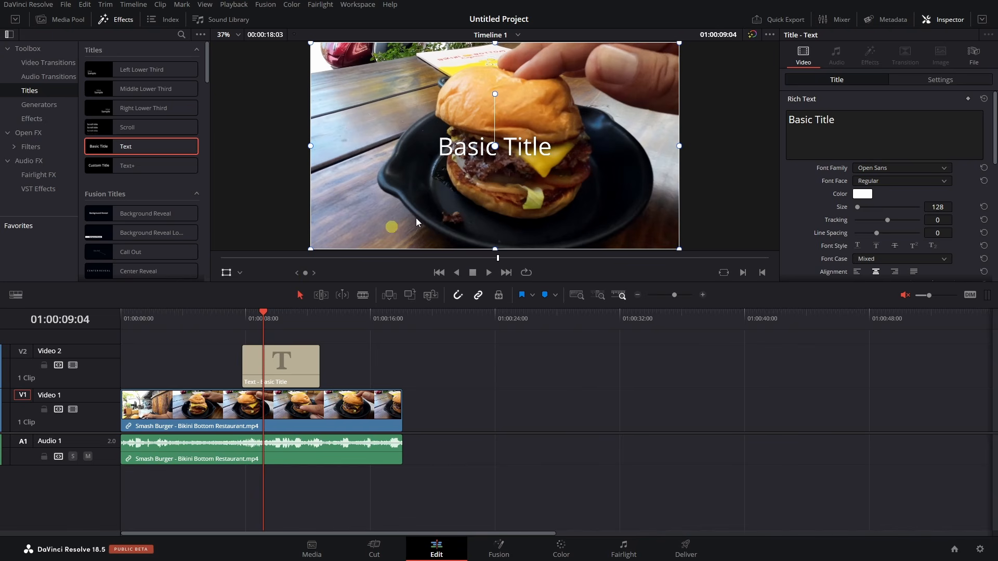
drag(679, 44, 611, 121)
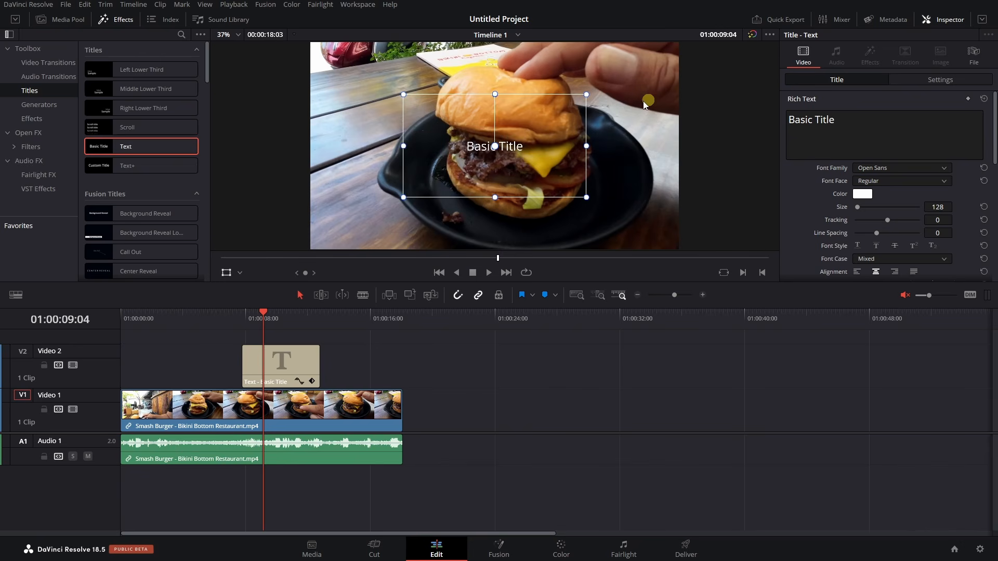
scroll(611, 121, down, 2)
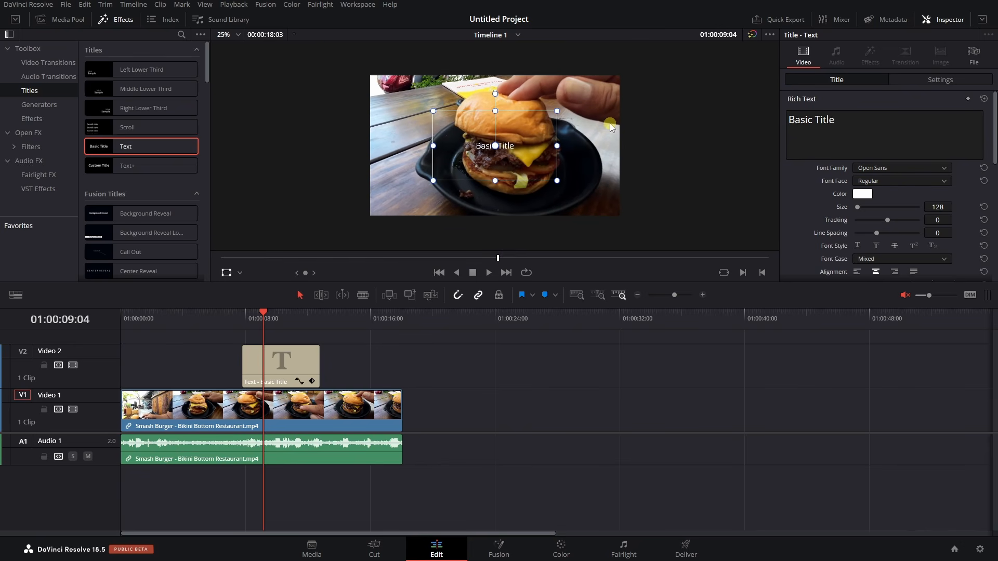
scroll(598, 121, up, 1)
scroll(588, 118, down, 2)
drag(556, 113, 660, 77)
Switch the viewer overlay through Crop to Dynamic Zoom, and shrink the green frame to a tiny area at the title's centre.
click(237, 274)
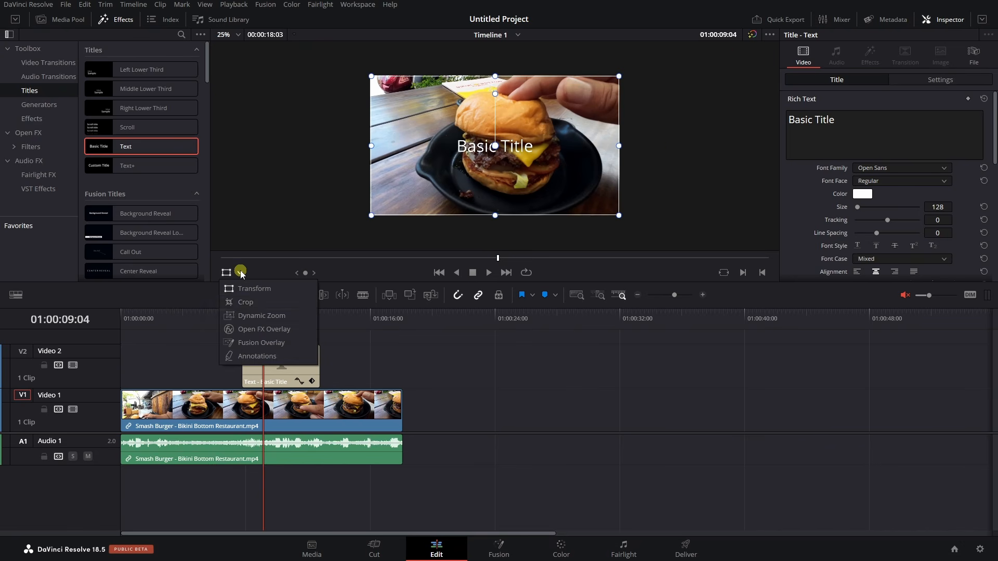
click(253, 303)
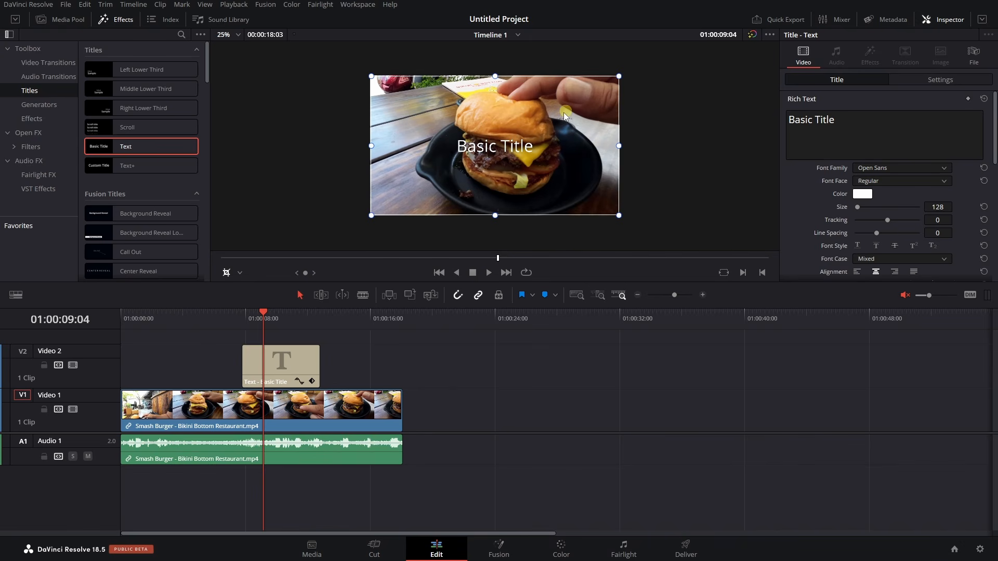
click(240, 272)
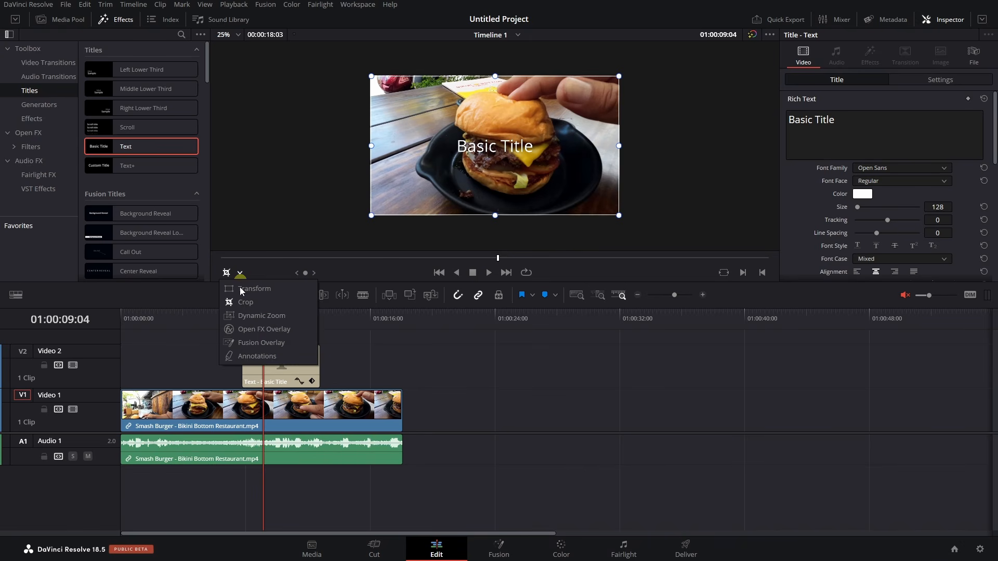
click(256, 316)
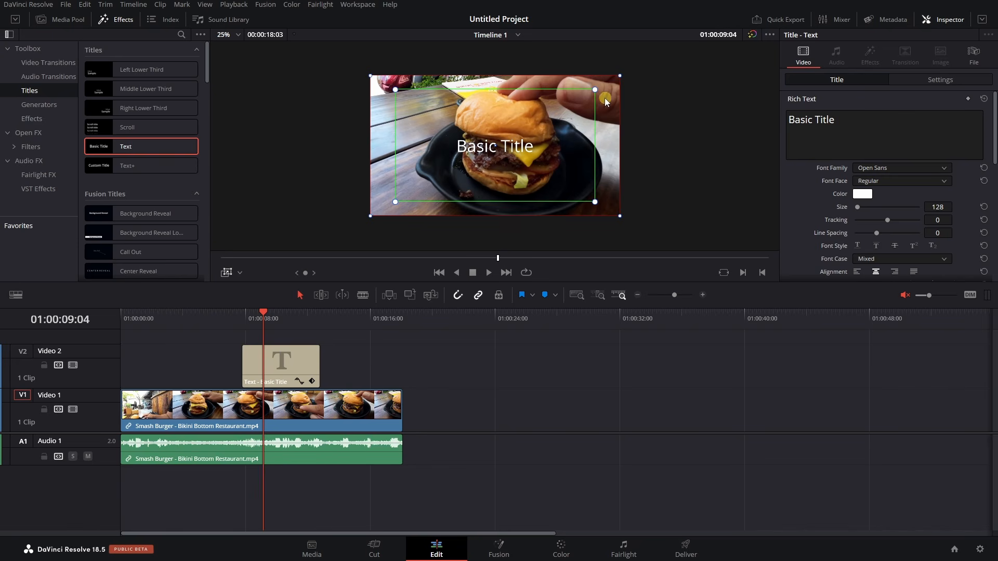
drag(596, 90, 503, 152)
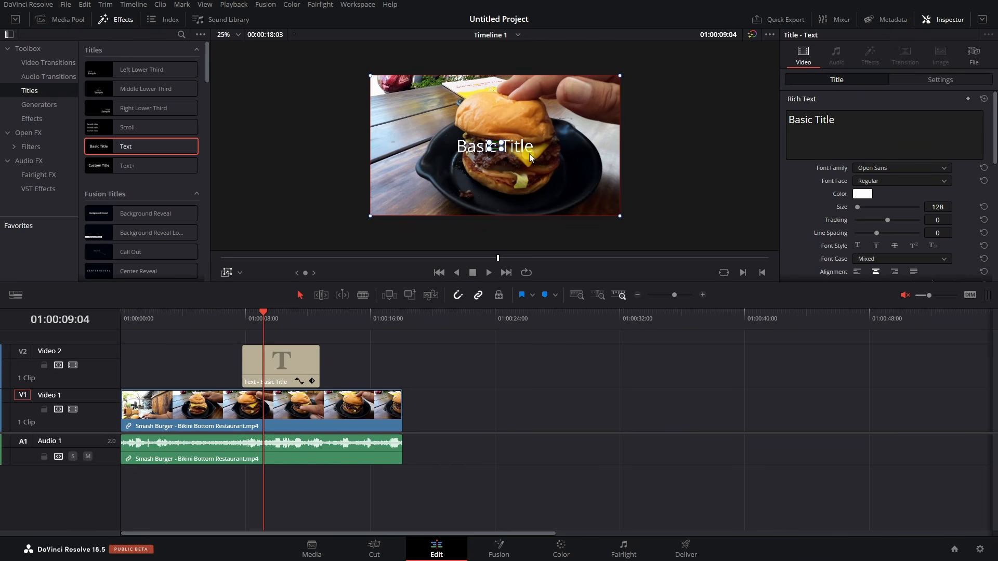
Play the timeline from the title clip's start at 01:00:07:24 past the clip's end to preview the zoom.
click(242, 313)
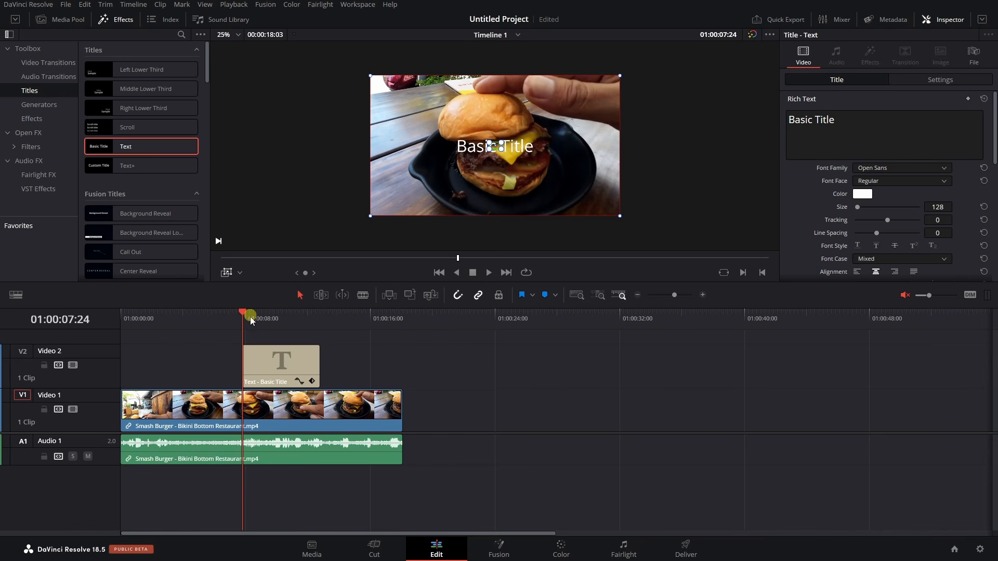
scroll(586, 162, up, 3)
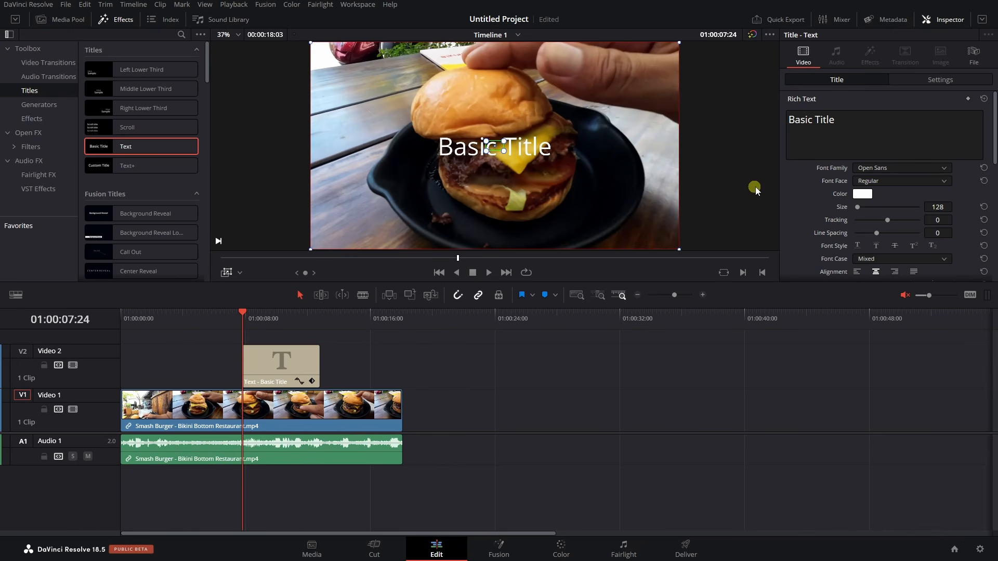
key(space)
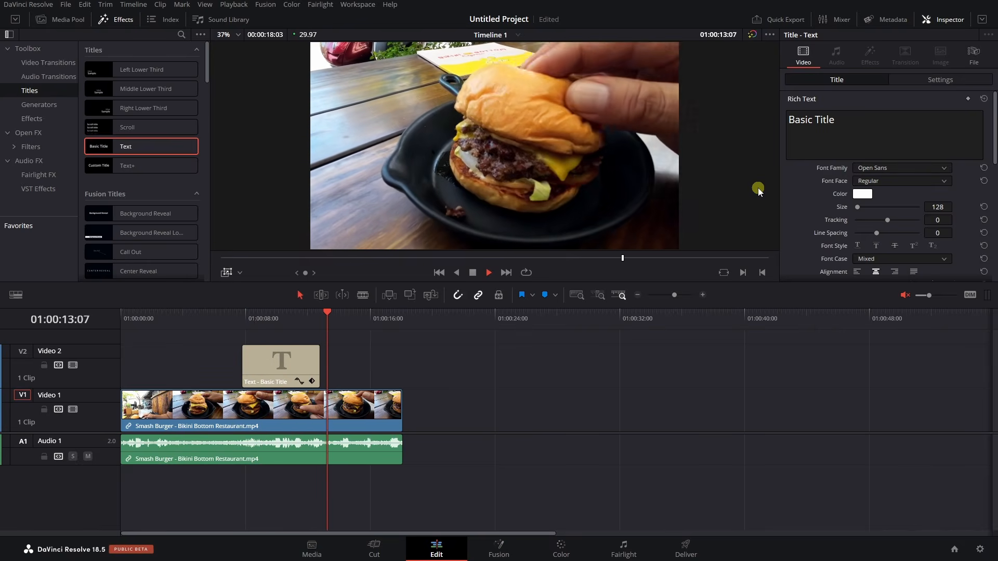
key(space)
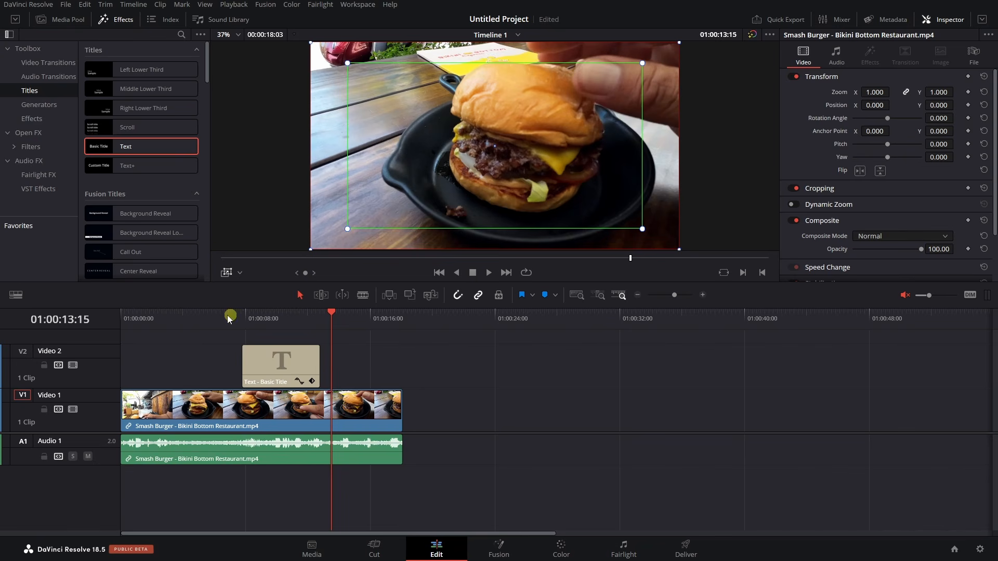
Return the playhead to the title at 01:00:11:10 and turn off the Transform overlay in the viewer.
click(240, 273)
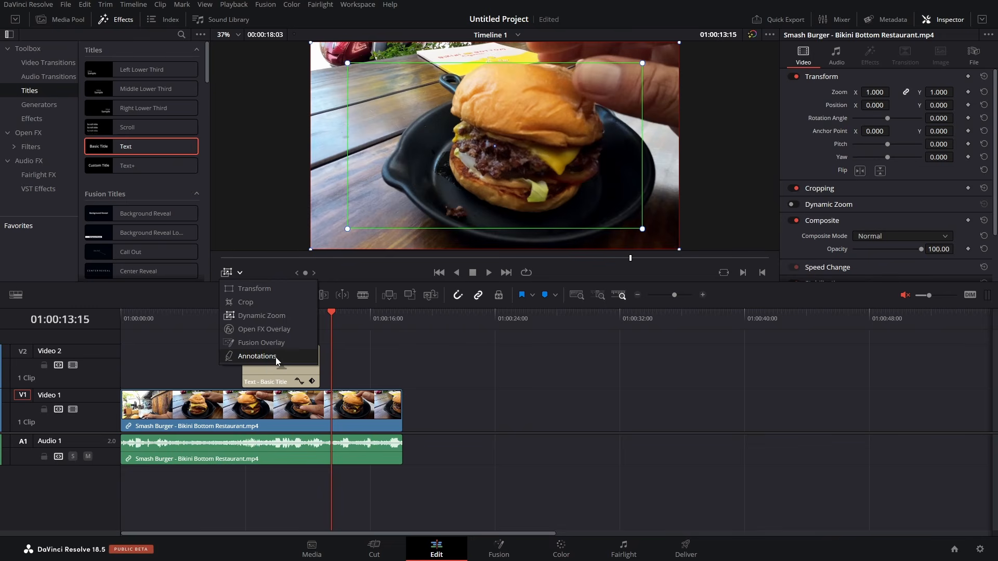
click(362, 264)
click(362, 264)
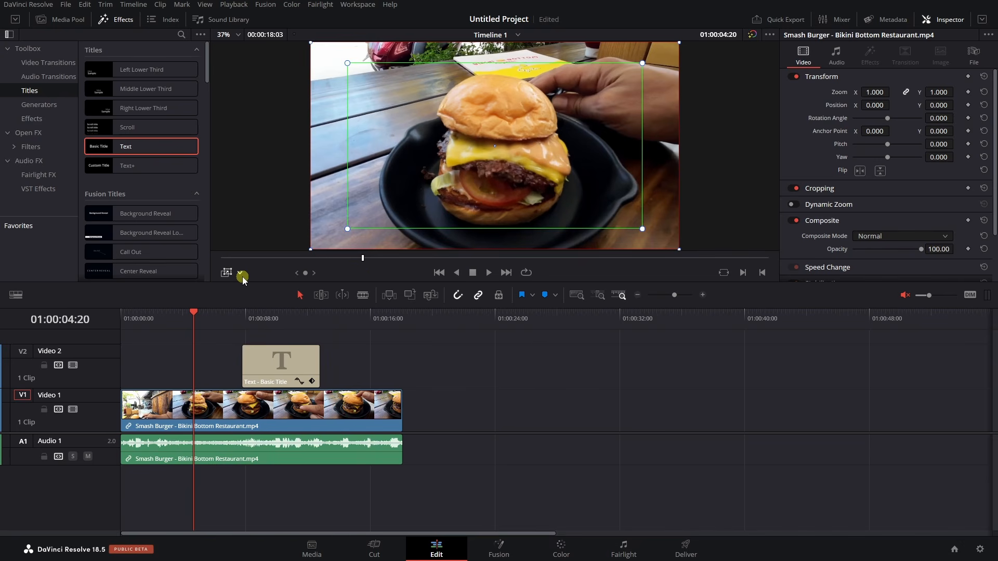
click(565, 258)
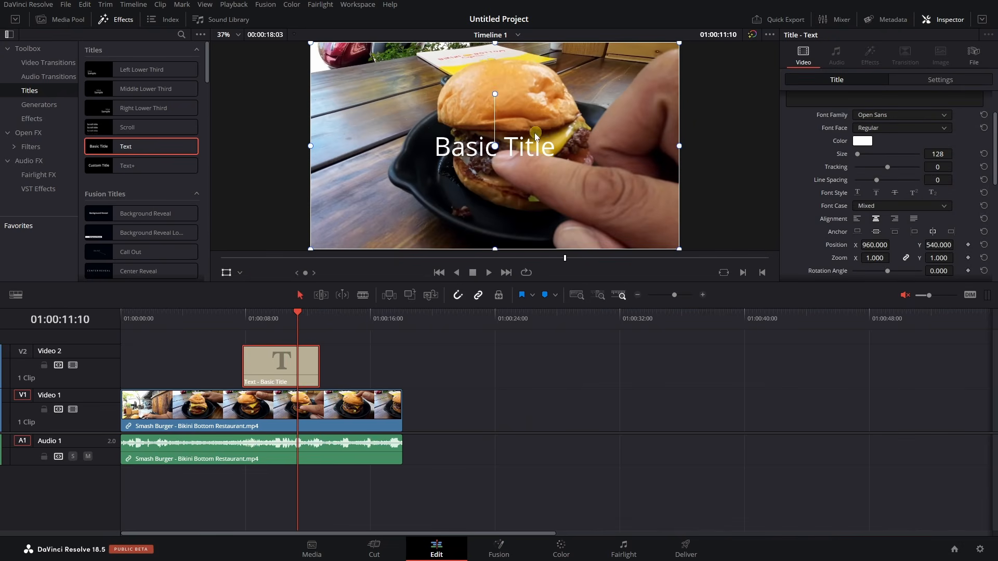
click(226, 273)
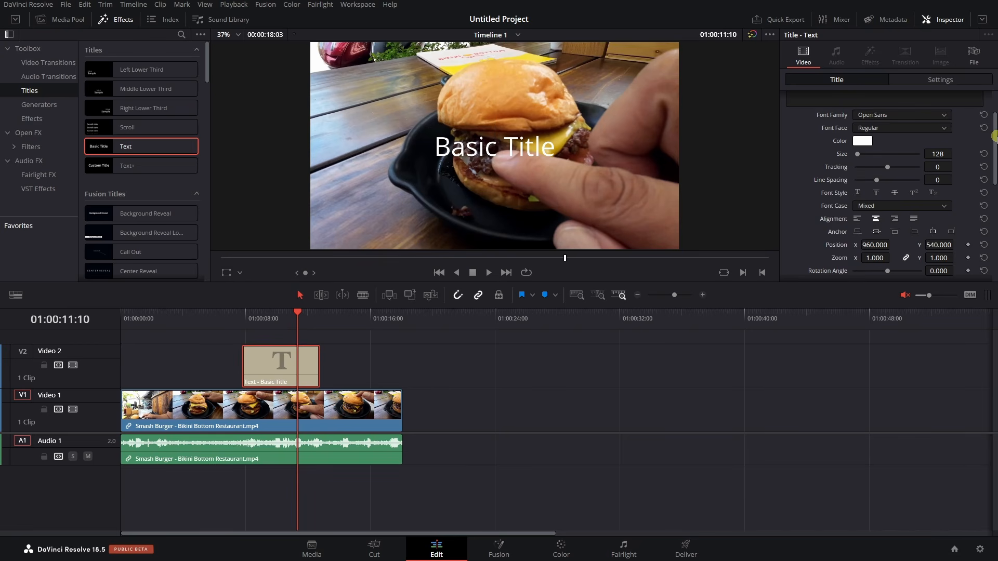
Extend the Basic Title clip on Video 2 at both ends so it spans from about 01:00:07 to about 01:00:16.
mouse_move(995, 133)
mouse_down()
mouse_move(995, 241)
mouse_move(995, 107)
mouse_move(995, 242)
mouse_move(994, 106)
mouse_up()
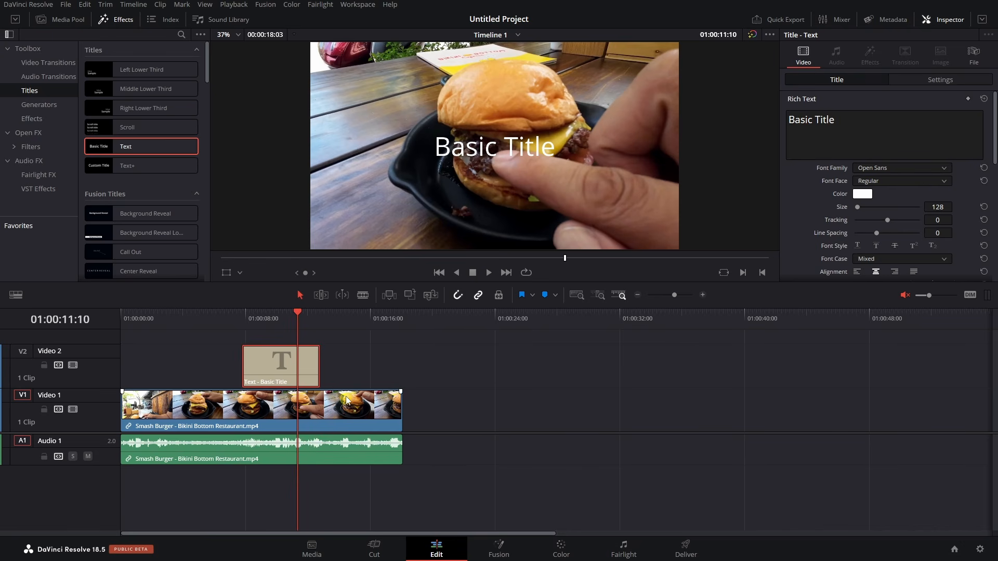
click(302, 358)
click(317, 362)
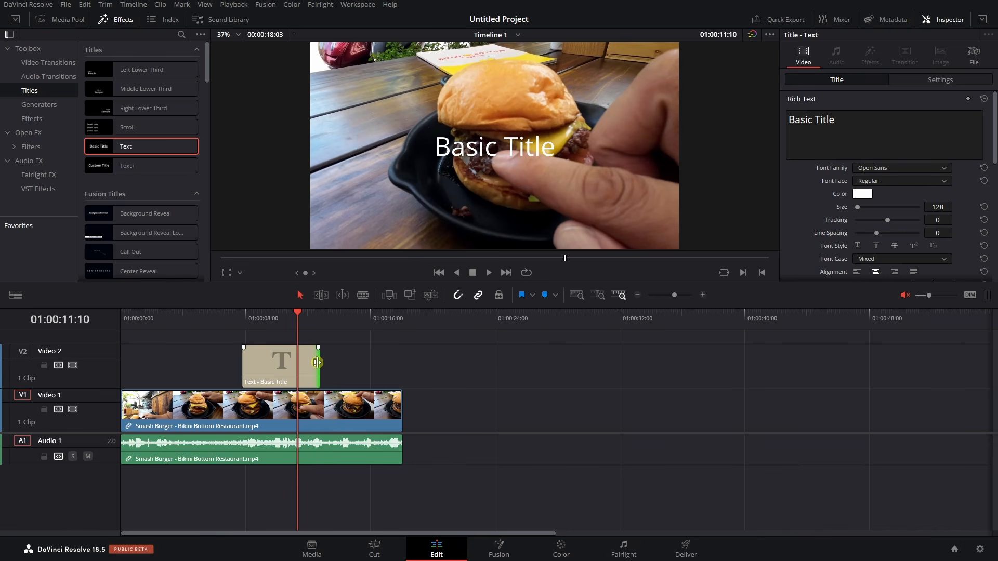
mouse_move(316, 363)
mouse_down()
mouse_move(569, 372)
mouse_move(374, 372)
mouse_up()
click(356, 369)
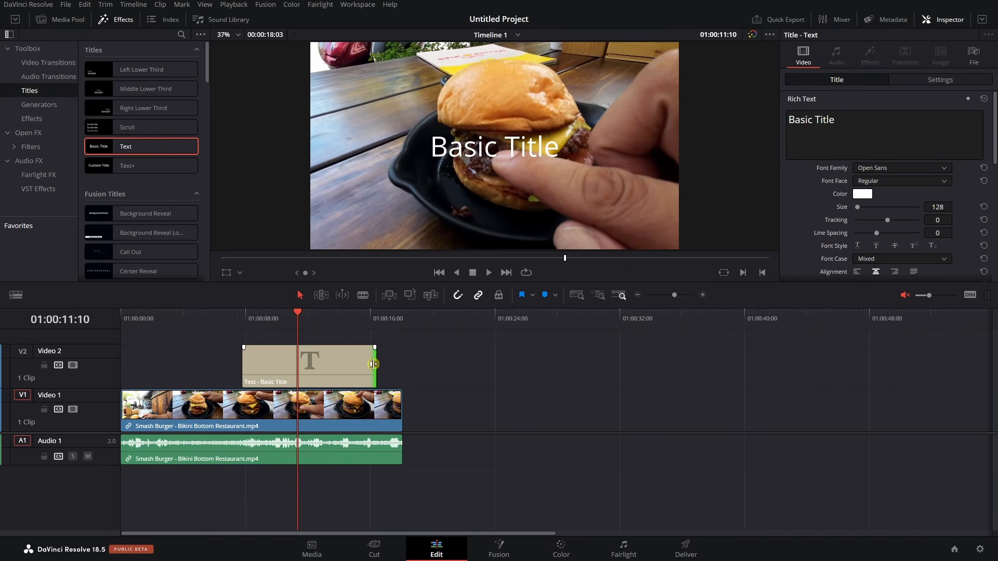
mouse_move(373, 364)
mouse_down()
mouse_move(483, 371)
mouse_move(278, 369)
mouse_move(369, 370)
mouse_up()
mouse_move(246, 362)
mouse_down()
mouse_move(271, 362)
mouse_move(230, 362)
mouse_up()
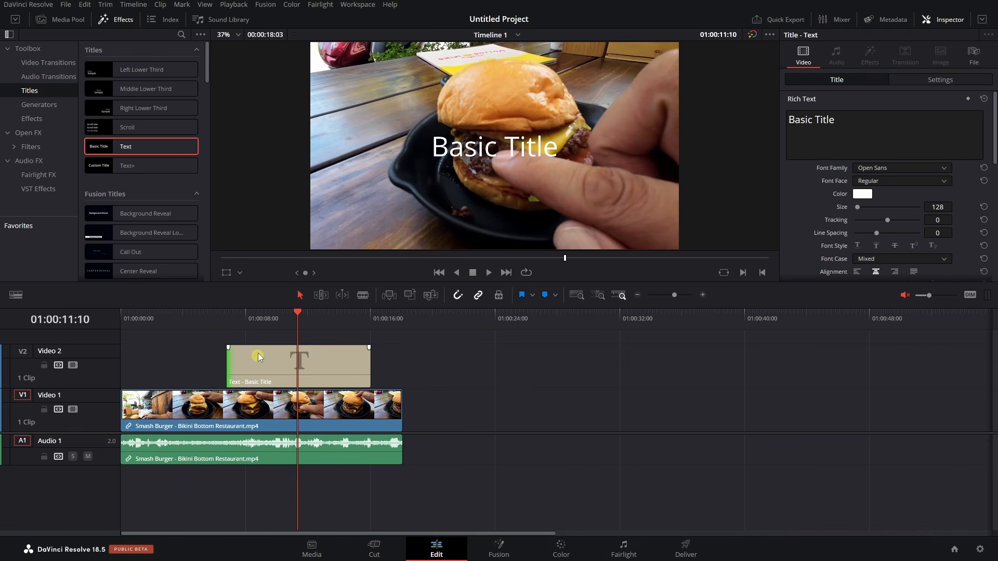
Add a fade-in and a fade-out of about 2.5 seconds each to the title clip and preview them from 01:00:06:01.
drag(229, 348, 267, 348)
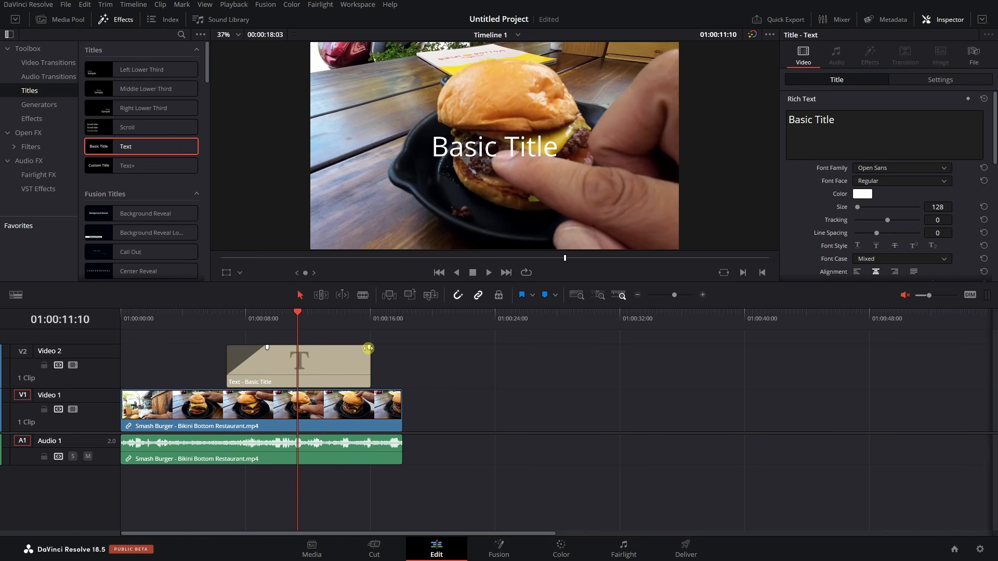
drag(368, 348, 326, 351)
click(212, 318)
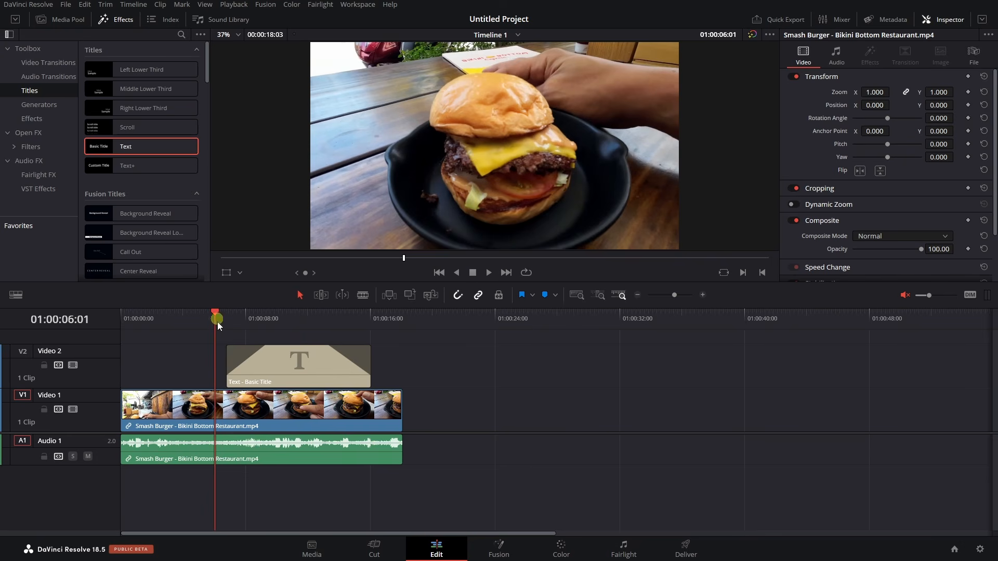
key(space)
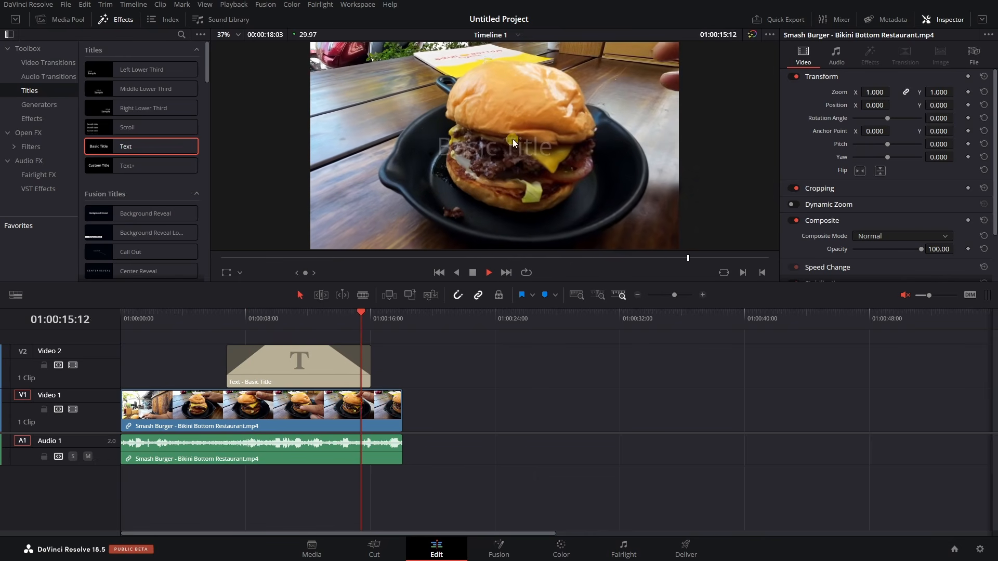
key(space)
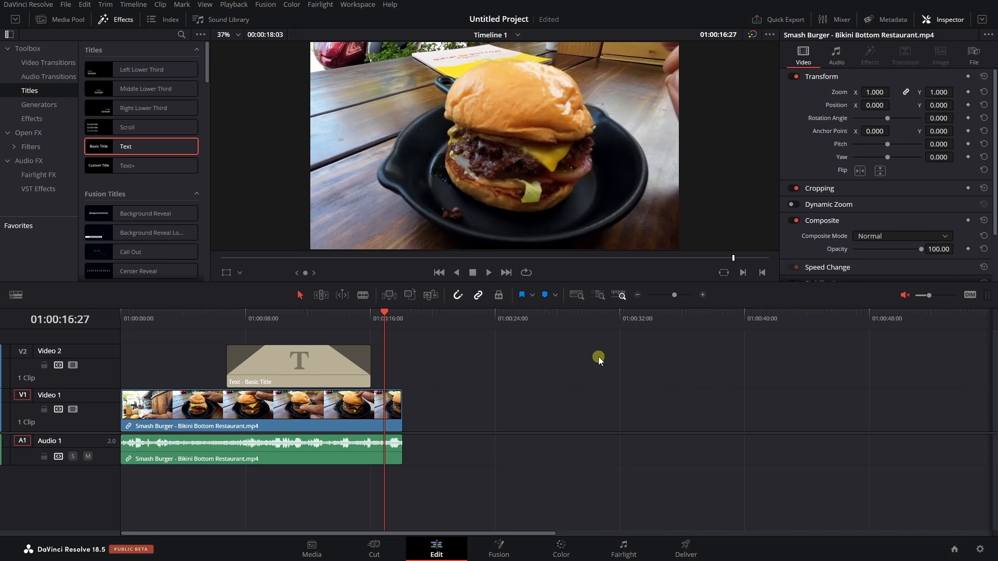
Delete the Basic Title clip and place the Clean and Simple Heading Lower Third title on Video 2 at about 01:00:07.
click(294, 368)
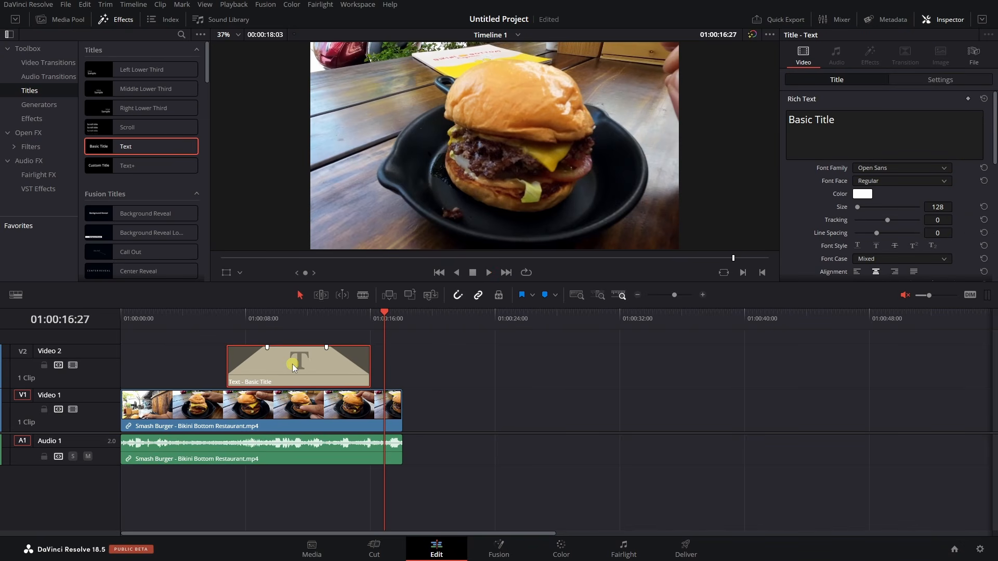
key(Delete)
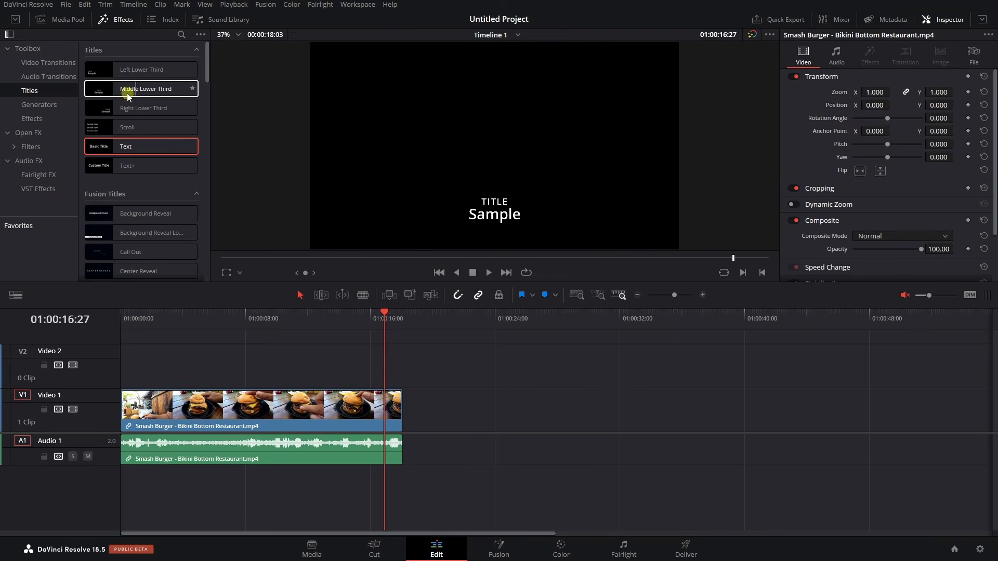
scroll(128, 181, down, 3)
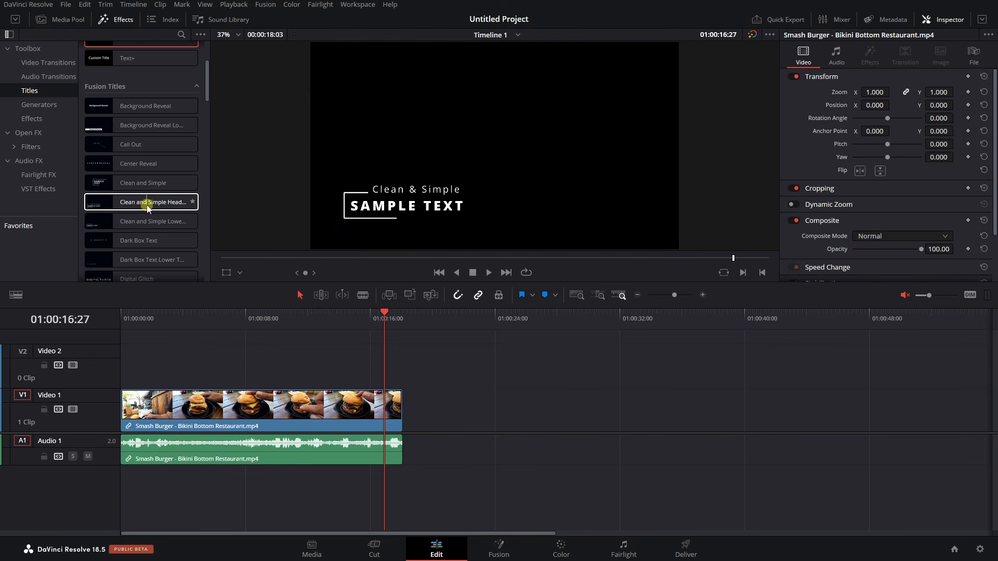
drag(148, 208, 235, 369)
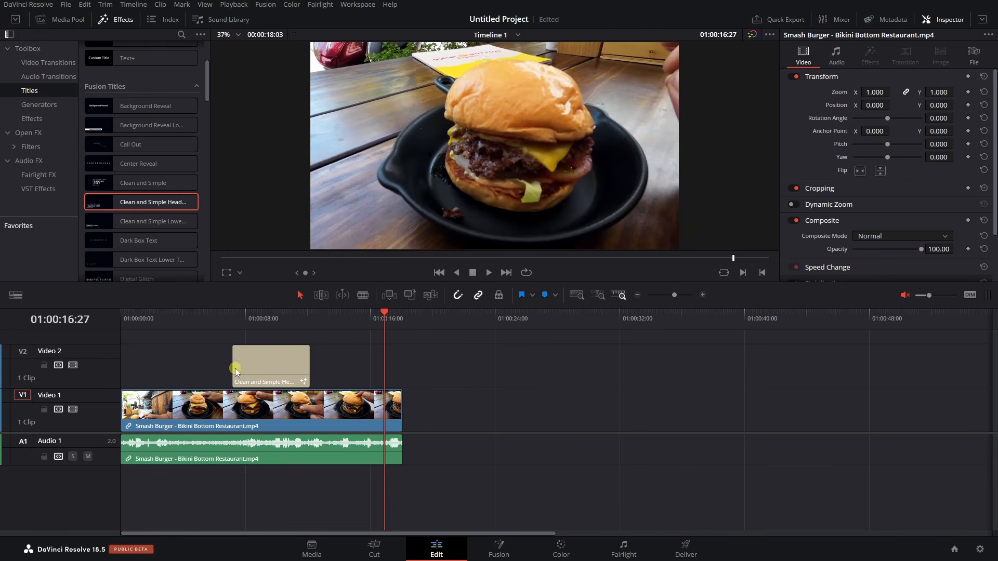
Select the lower-third title, show its Big Text settings, and step the playhead from the clip's start to about 01:00:07:22.
click(233, 317)
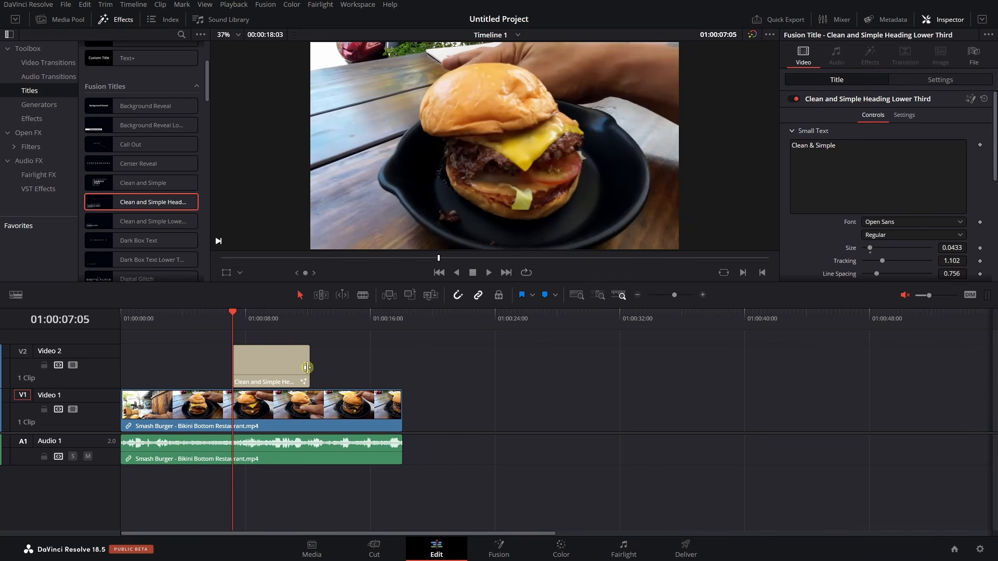
click(272, 357)
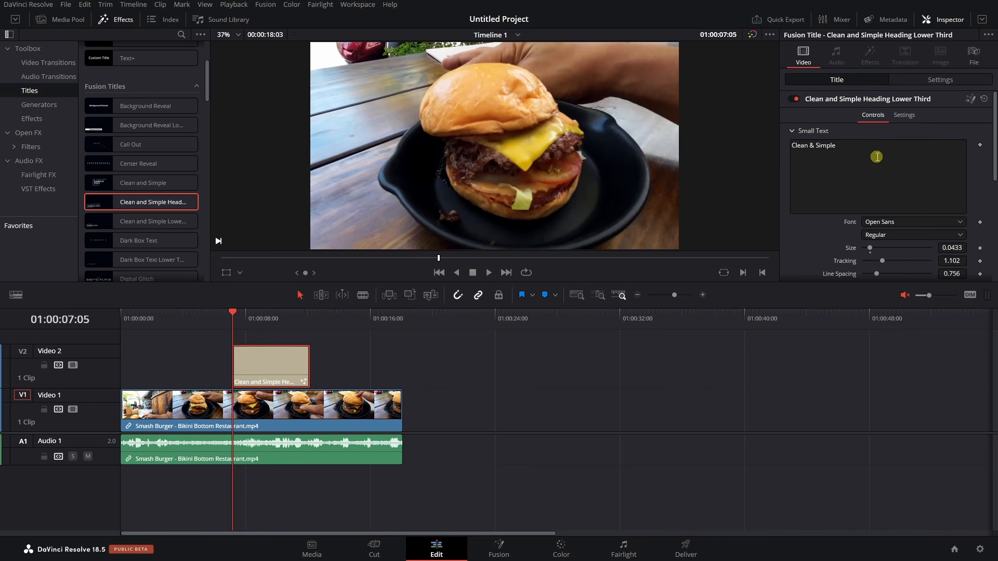
drag(994, 115, 994, 185)
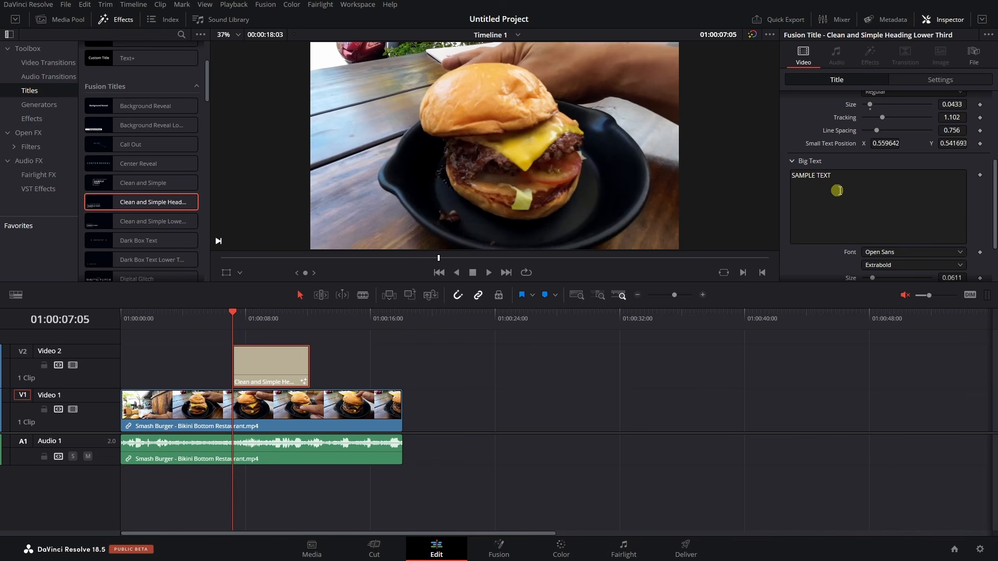
click(241, 315)
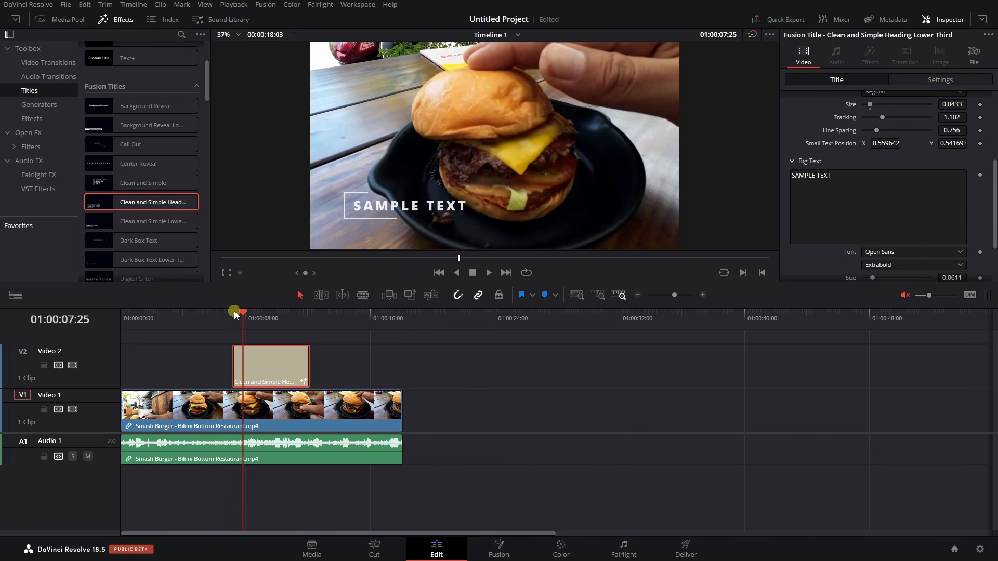
click(232, 312)
key(Right)
key(Right)
key(Right)
key(Right)
key(Right)
key(Right)
key(Right)
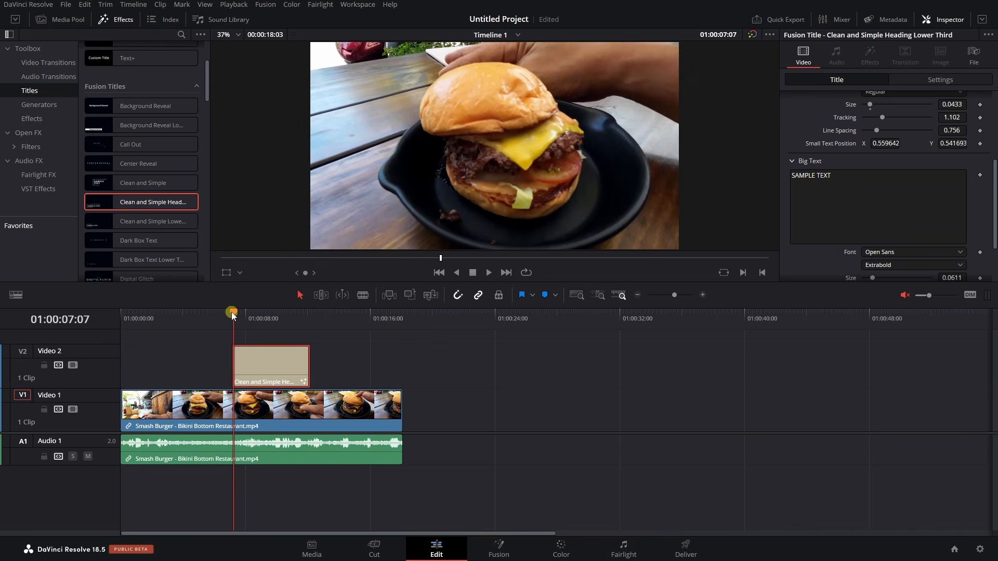
key(Right)
key(Right)
key(Right)
key(Right)
key(Right)
key(Right)
key(Right)
key(Right)
key(Right)
key(Right)
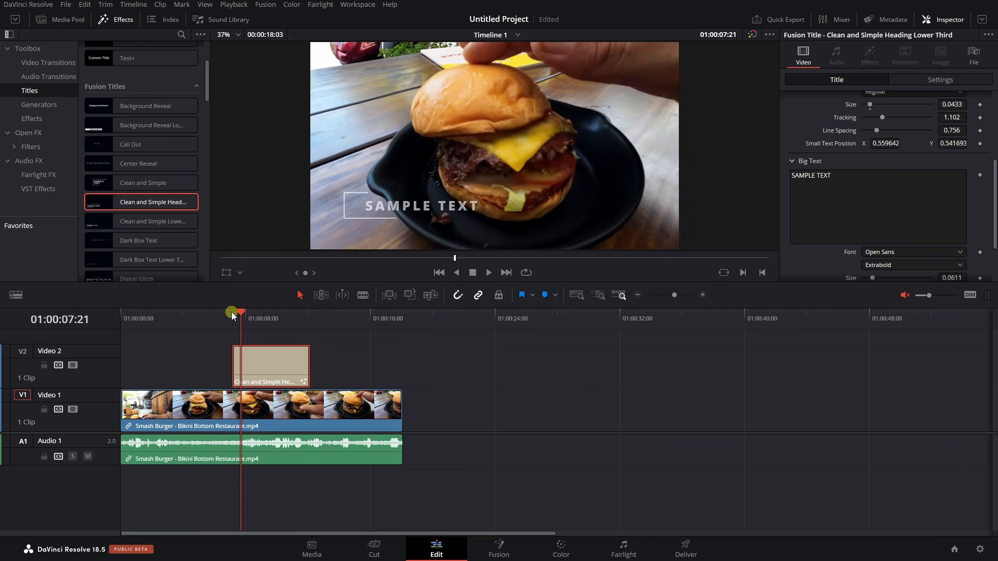
Replace the lower-third title's Big Text with "Tasty Burger.".
click(836, 179)
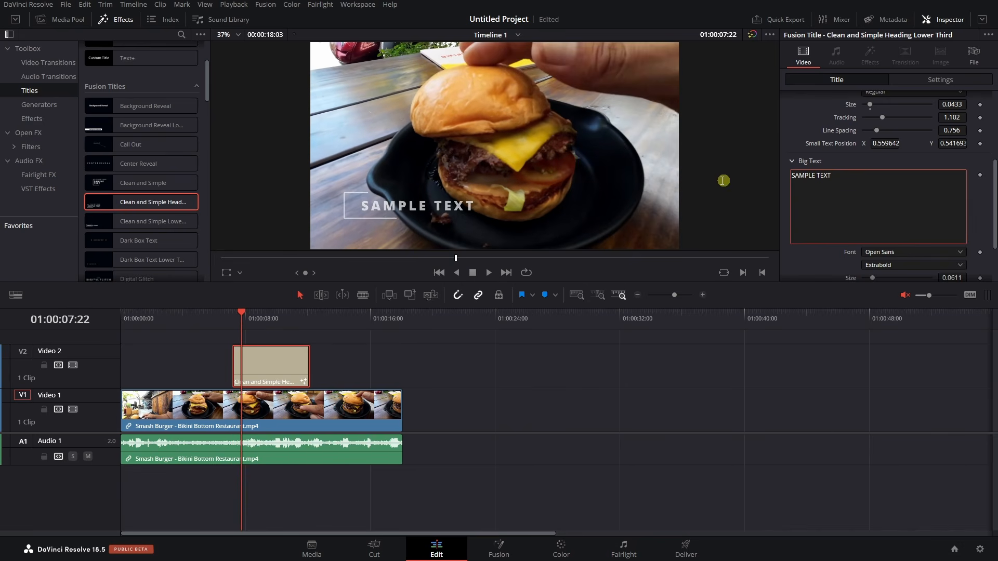
triple_click(867, 178)
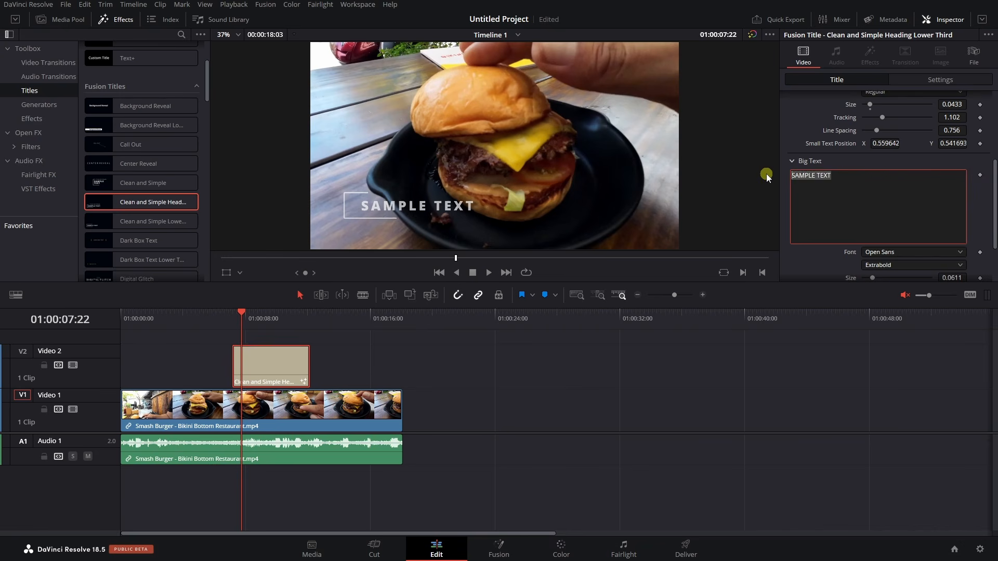
text(Tasty Burger)
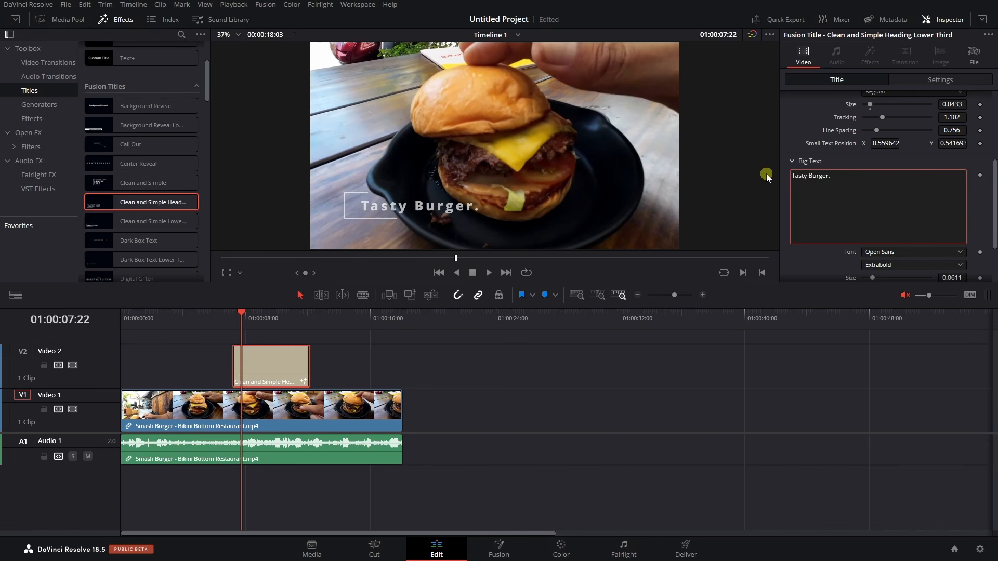
text(.)
Replace the lower-third title's Small Text with "This is a...".
scroll(994, 208, up, 5)
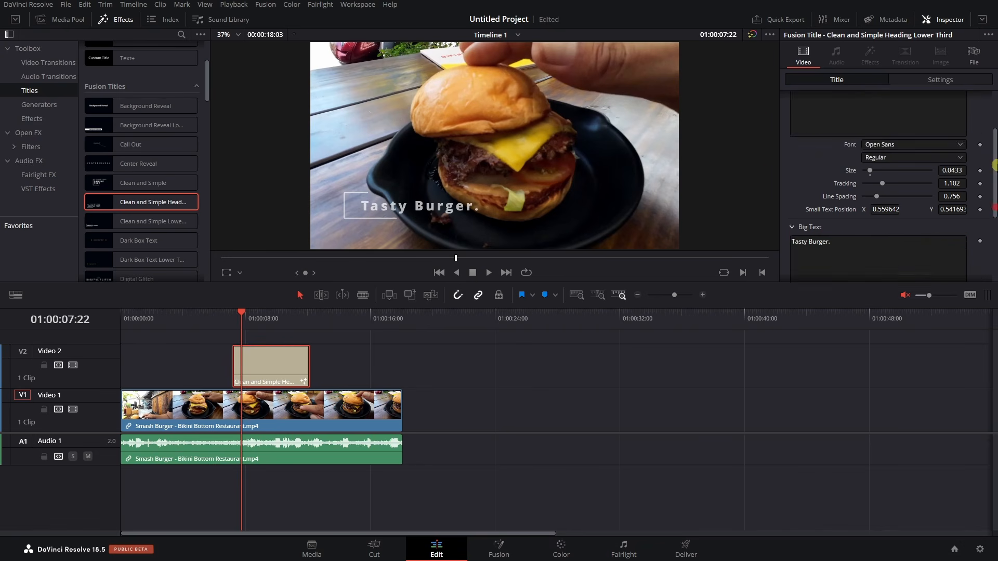
drag(849, 146, 735, 149)
text(This is a...)
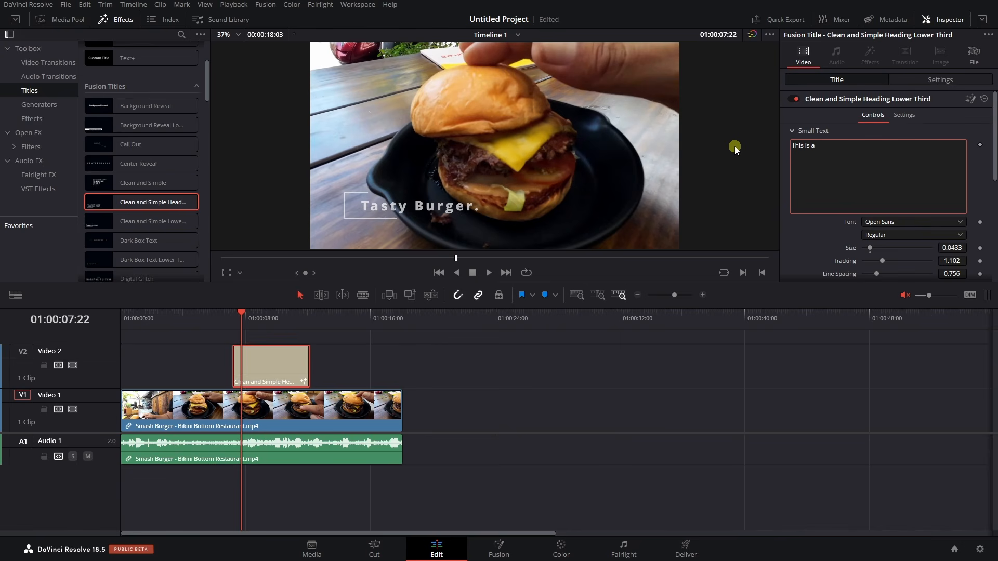
Play the timeline from 01:00:06:12 past the end of the lower-third title clip to preview its animation.
click(221, 315)
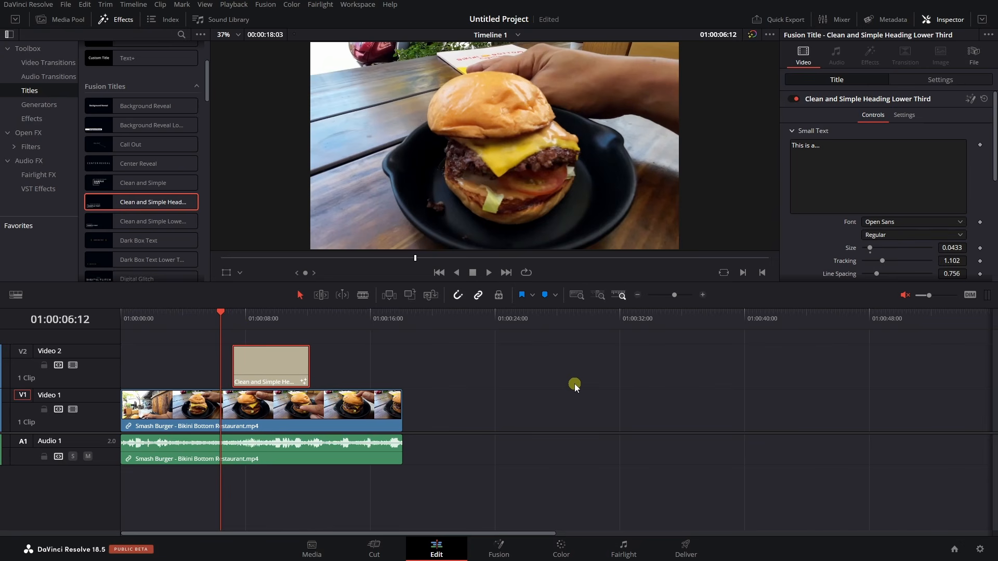
key(space)
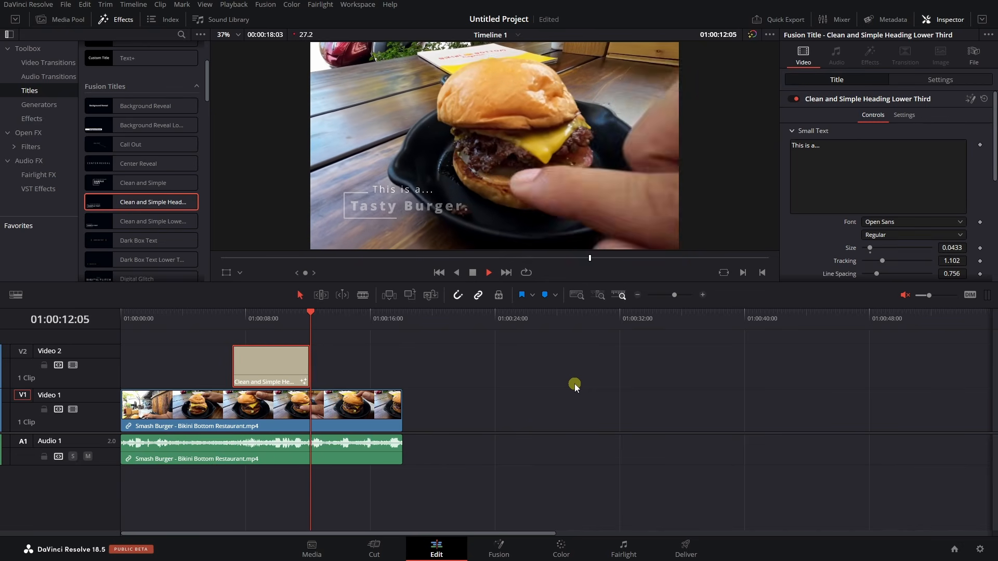
key(space)
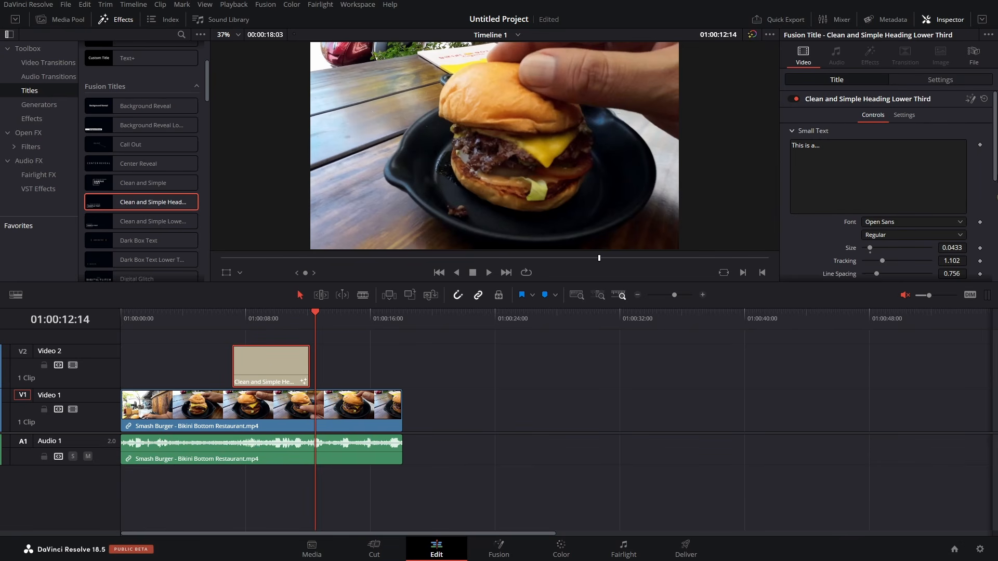
Examine the lower-third title's comment settings and its Transform, Cropping, Dynamic Zoom, Composite, Speed Change and Stabilization settings.
drag(994, 119, 995, 89)
click(907, 115)
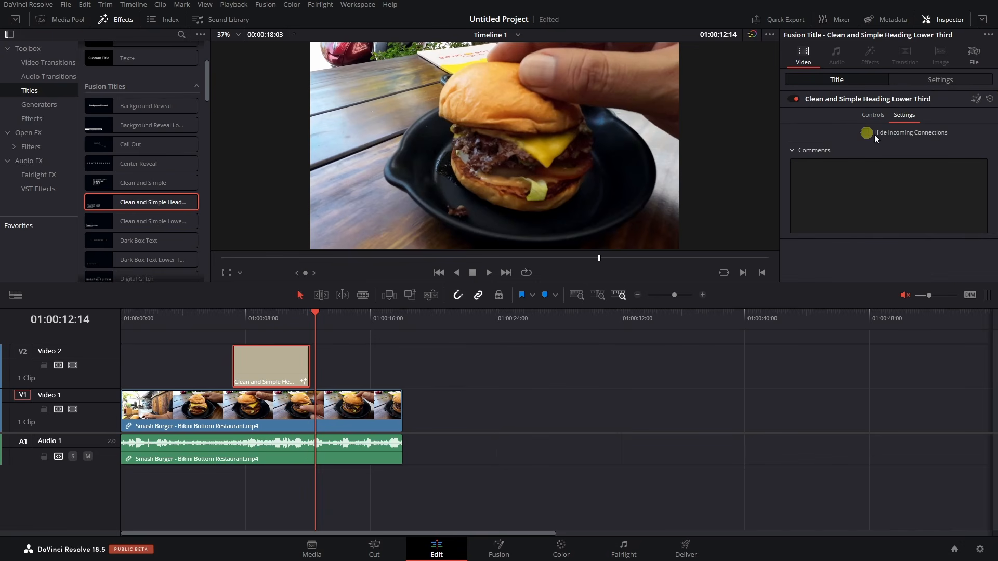
click(864, 118)
click(819, 78)
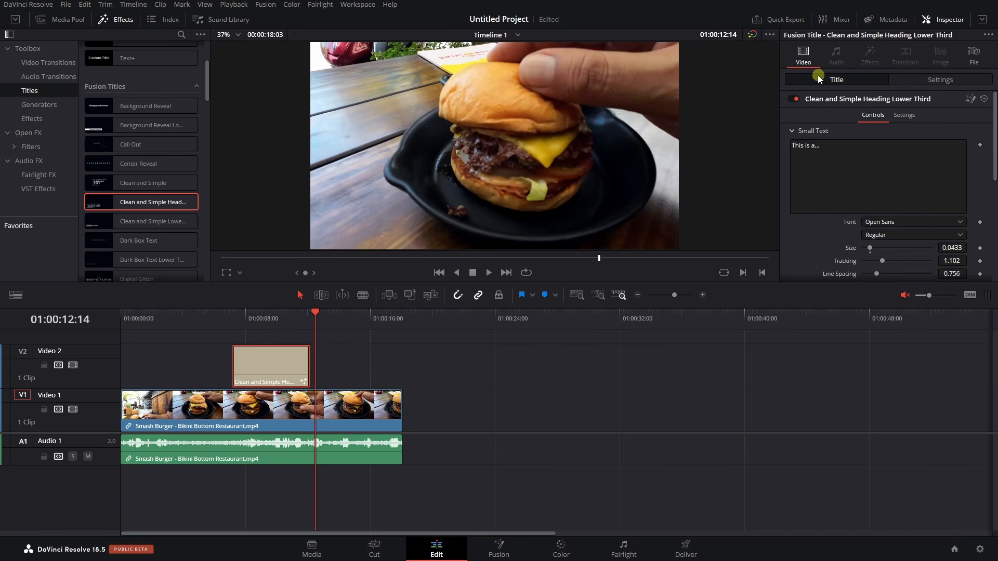
click(943, 80)
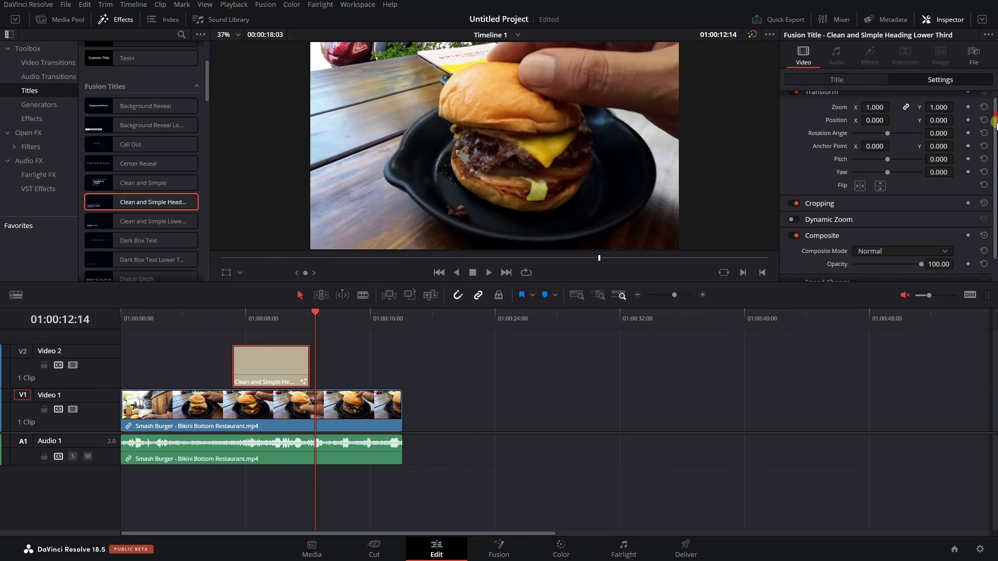
scroll(994, 155, down, 2)
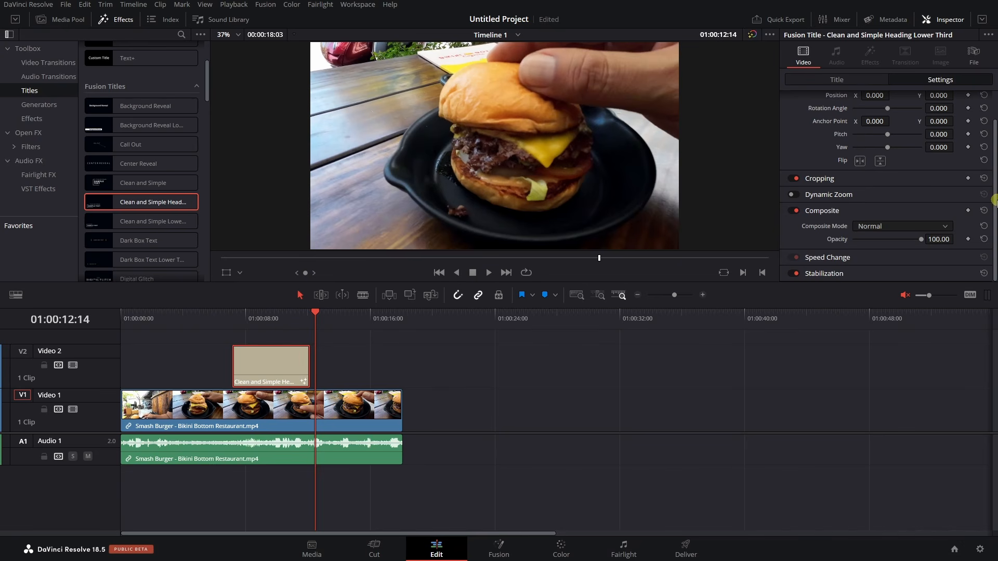
drag(994, 200, 994, 80)
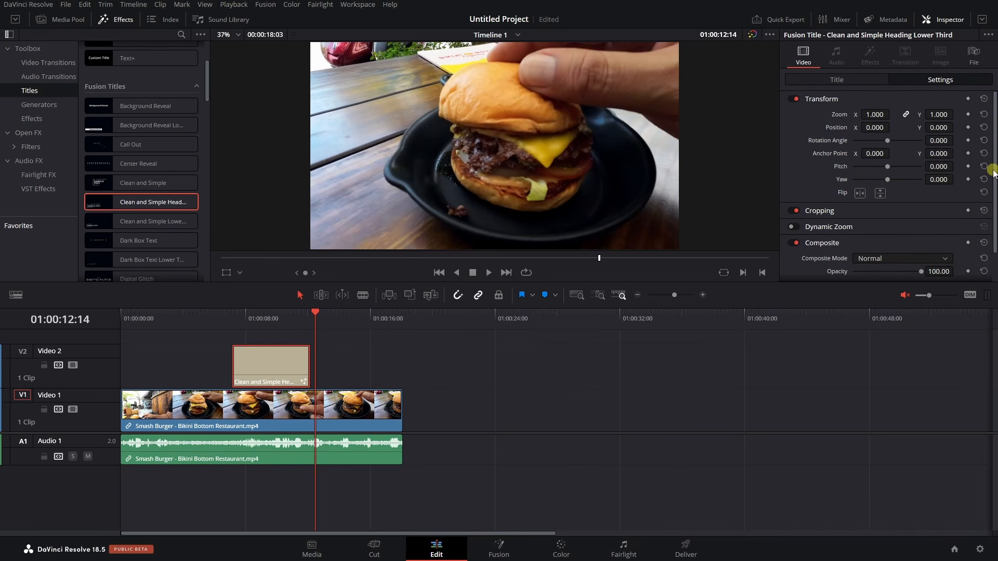